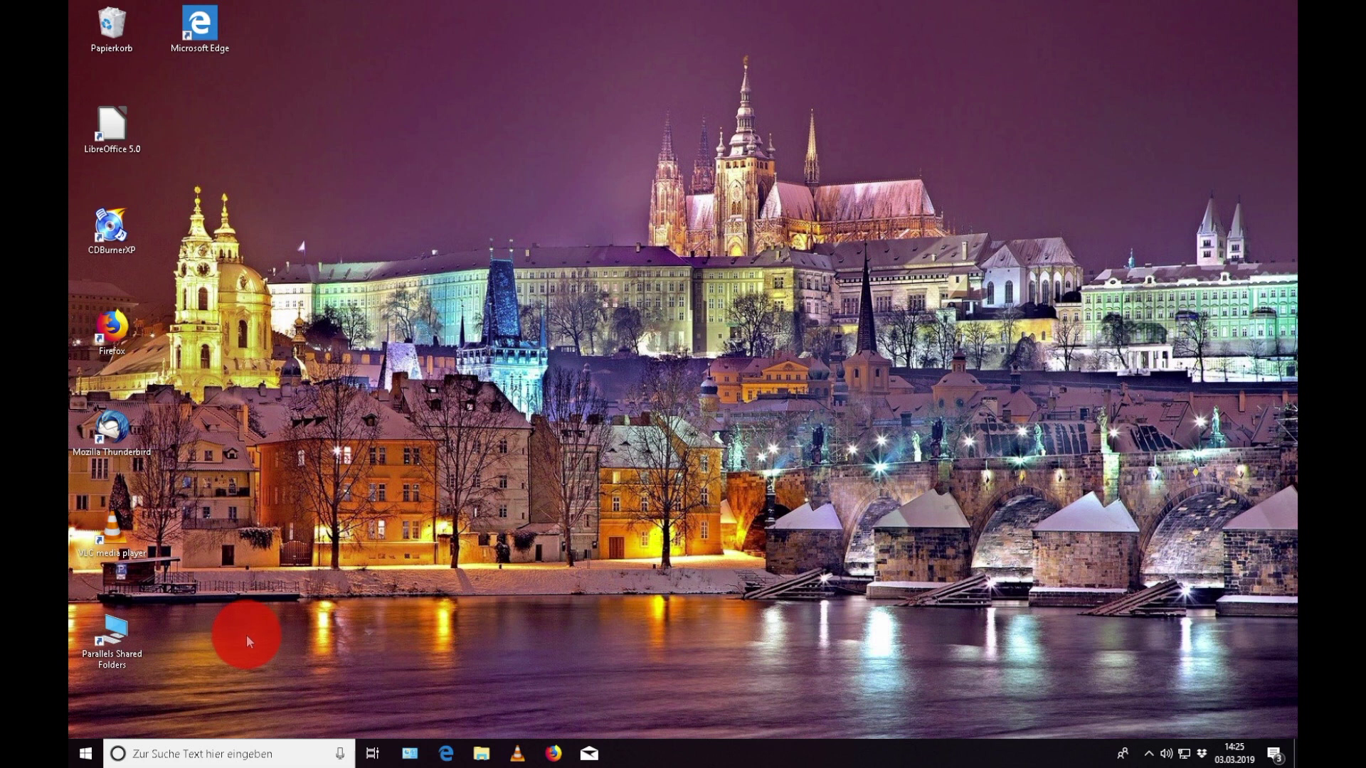
# - Open the Datenschutz category in Windows-Einstellungen
pyautogui.rightClick(86, 755)
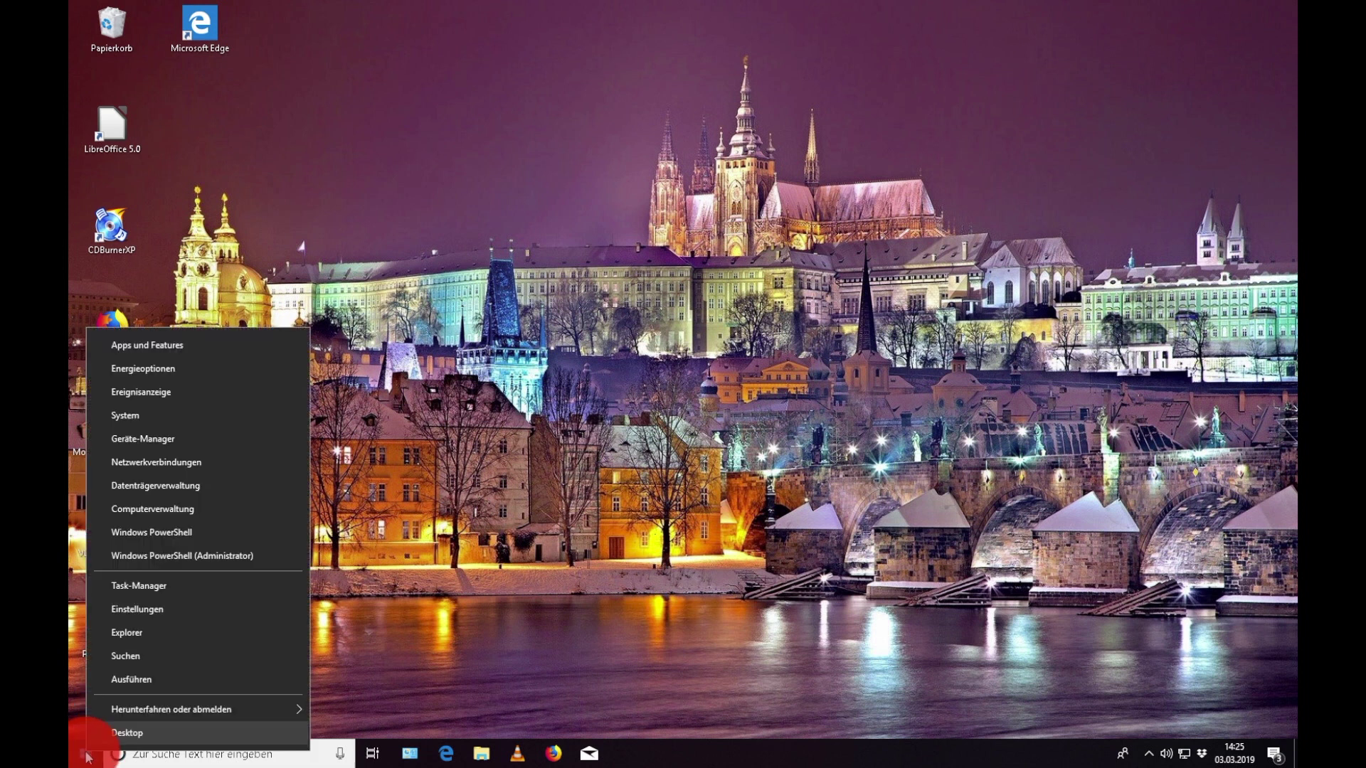
pyautogui.click(139, 609)
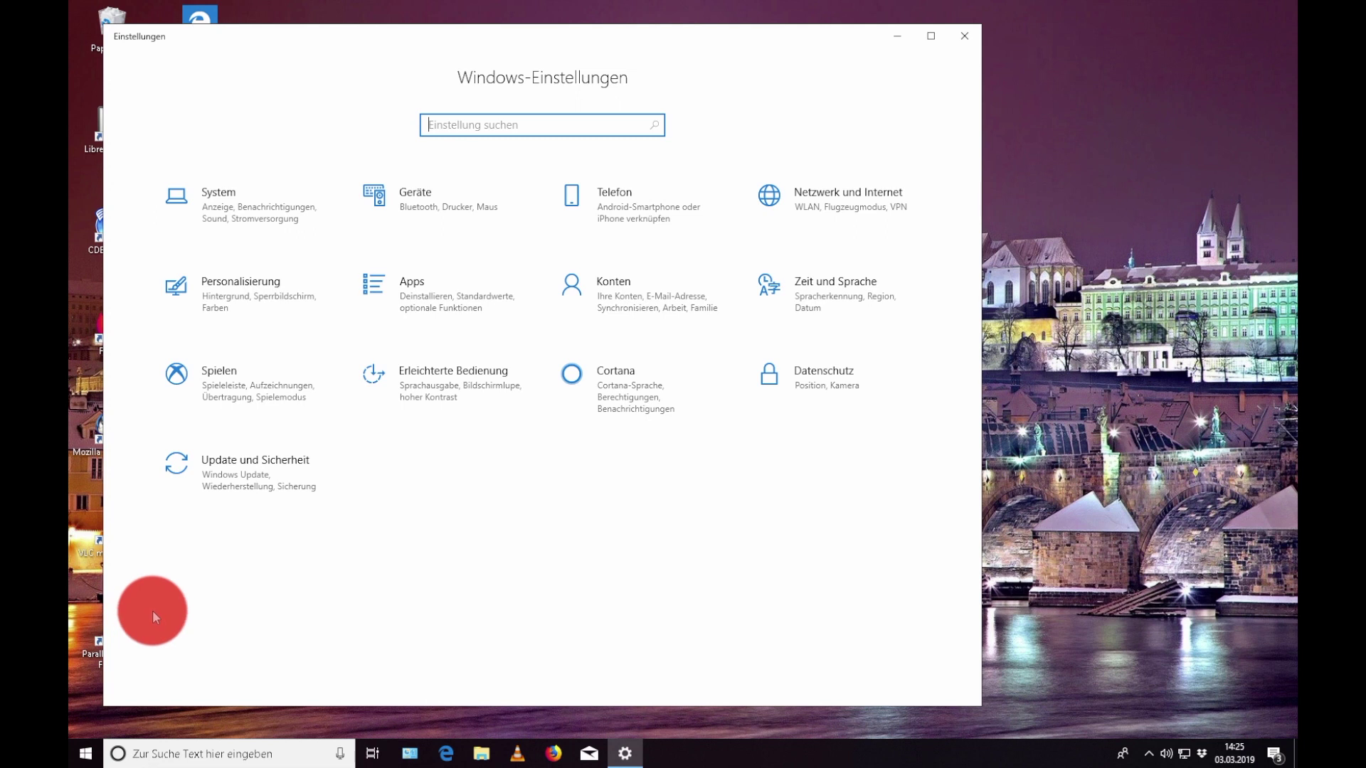
pyautogui.click(837, 376)
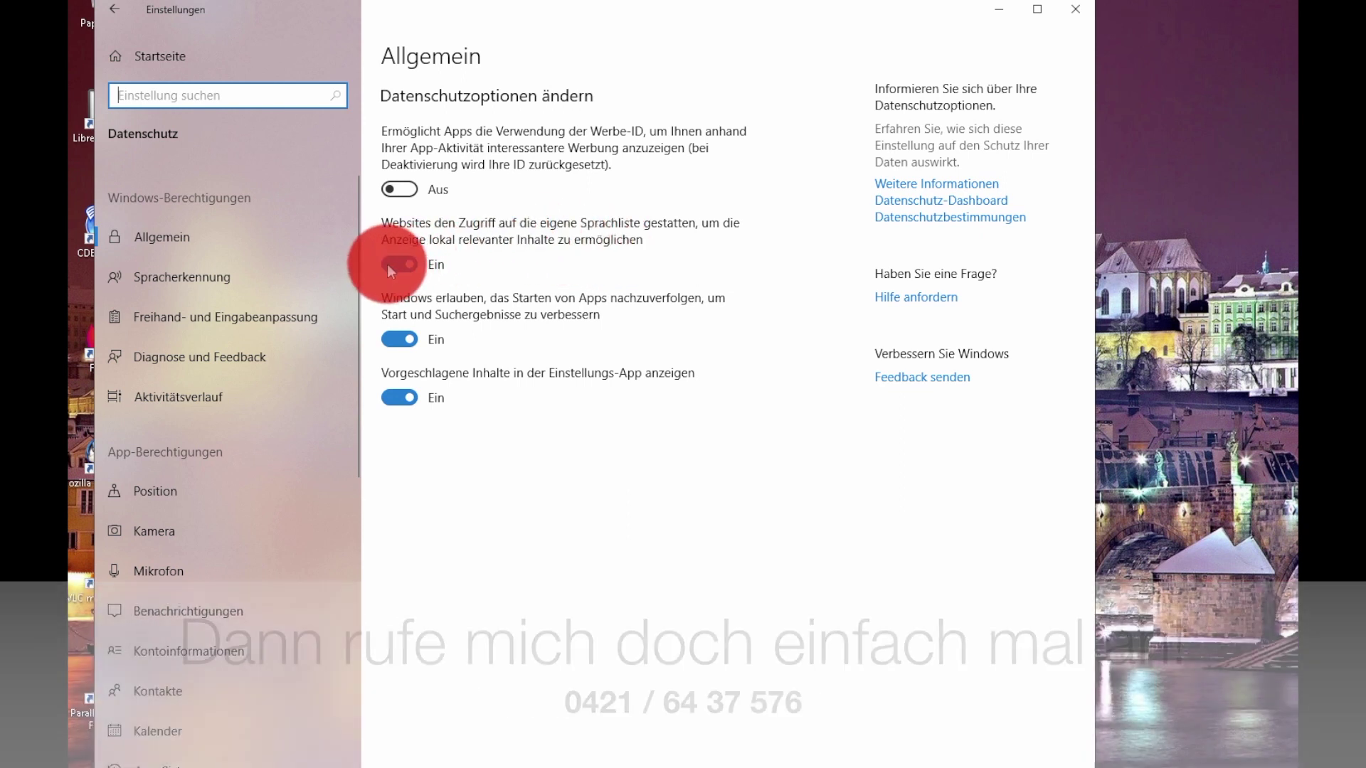
# - Turn off website access to the language list, app launch tracking and suggested content in the Allgemein privacy options
pyautogui.click(398, 265)
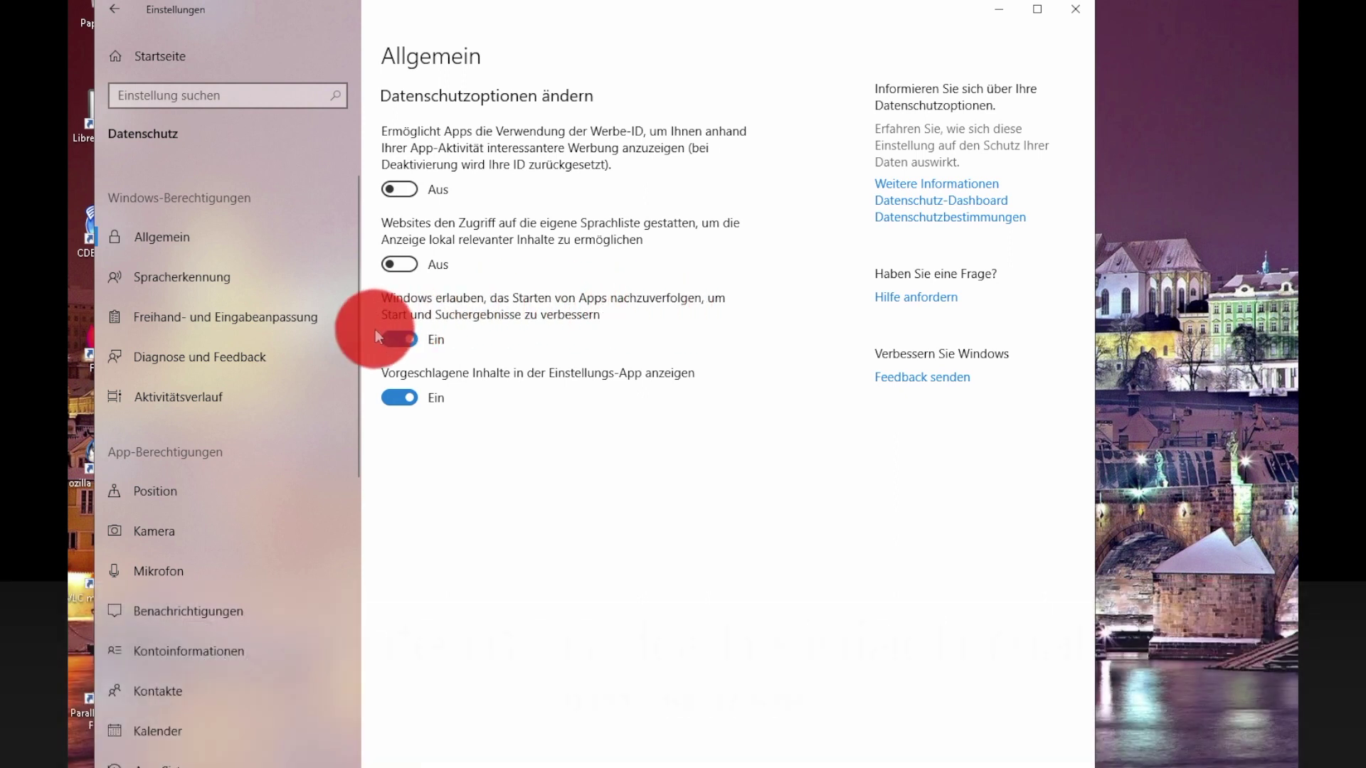
pyautogui.click(396, 340)
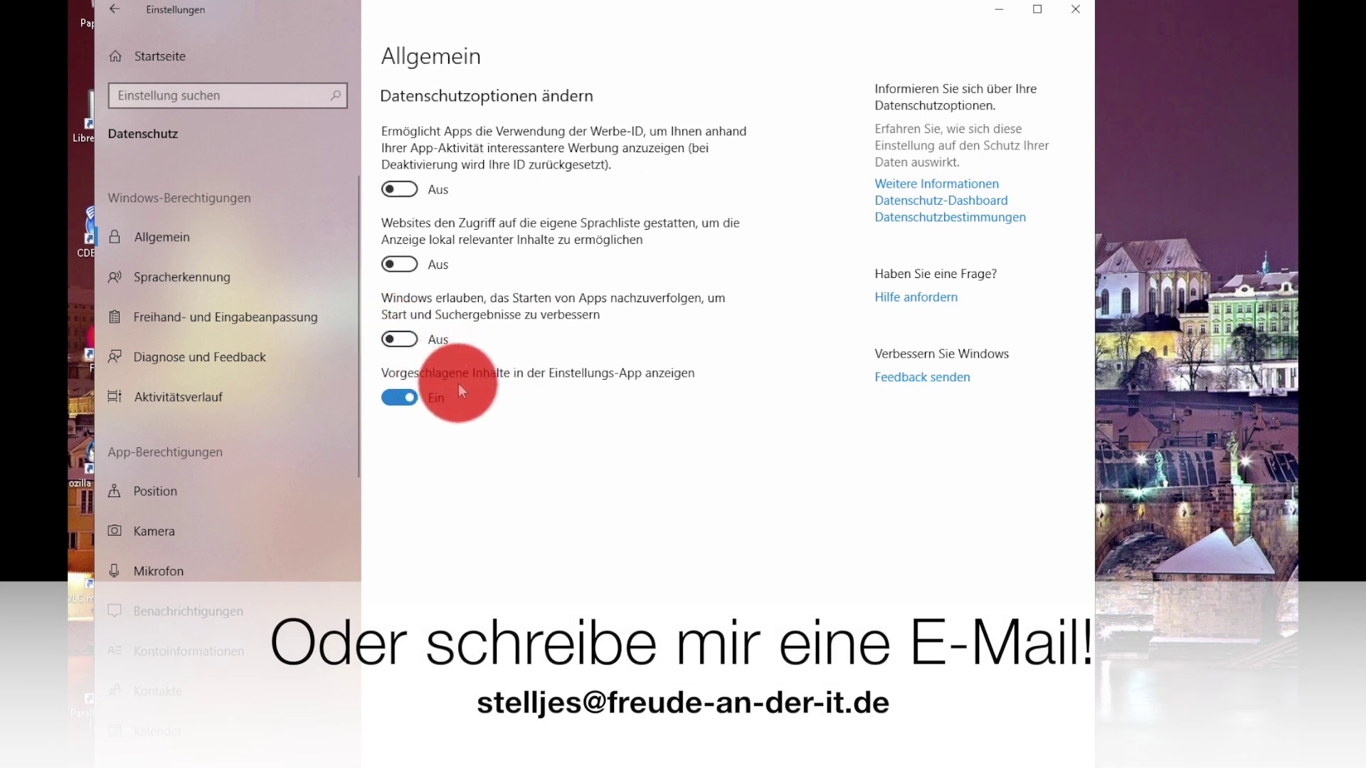
pyautogui.click(393, 398)
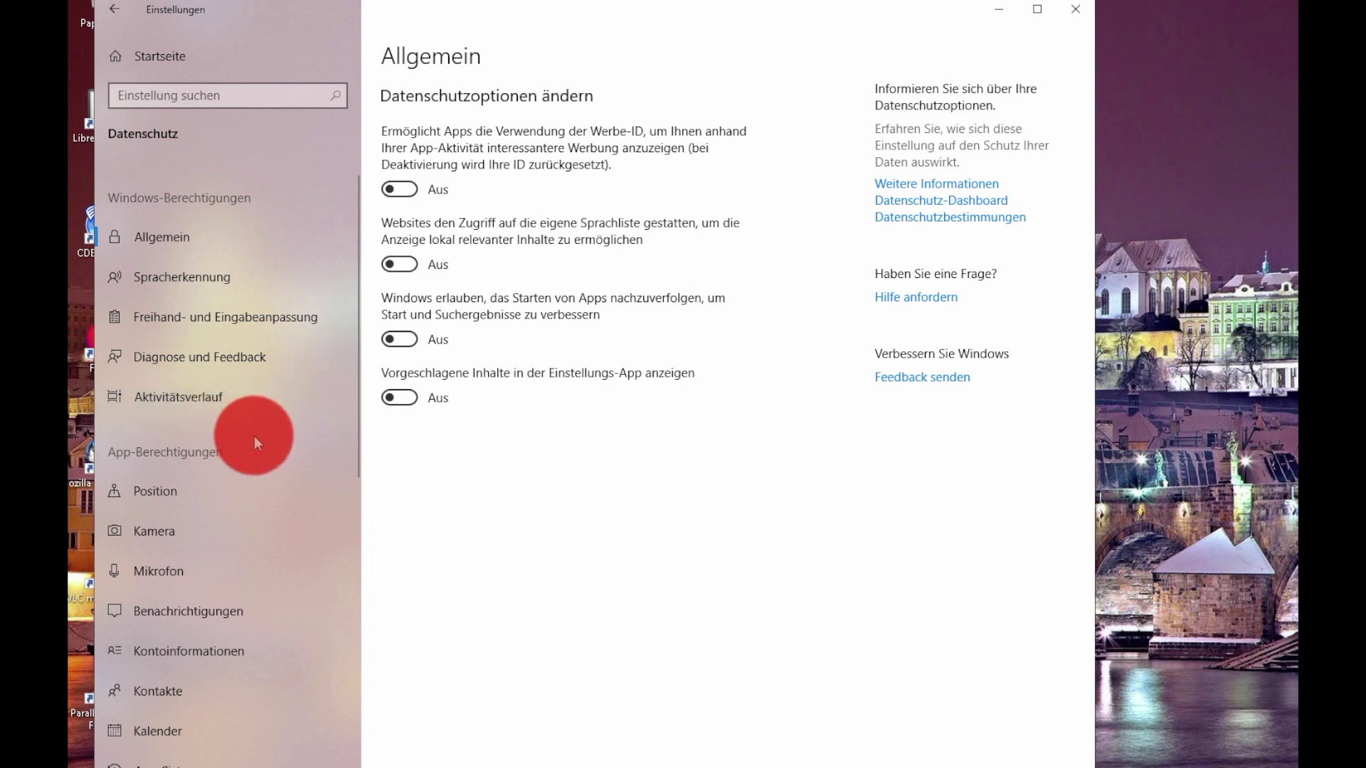
# - Review the Spracherkennung, Freihand- und Eingabeanpassung, Diagnose und Feedback and Position pages, including per-app location access and the list of other app permissions
pyautogui.click(182, 275)
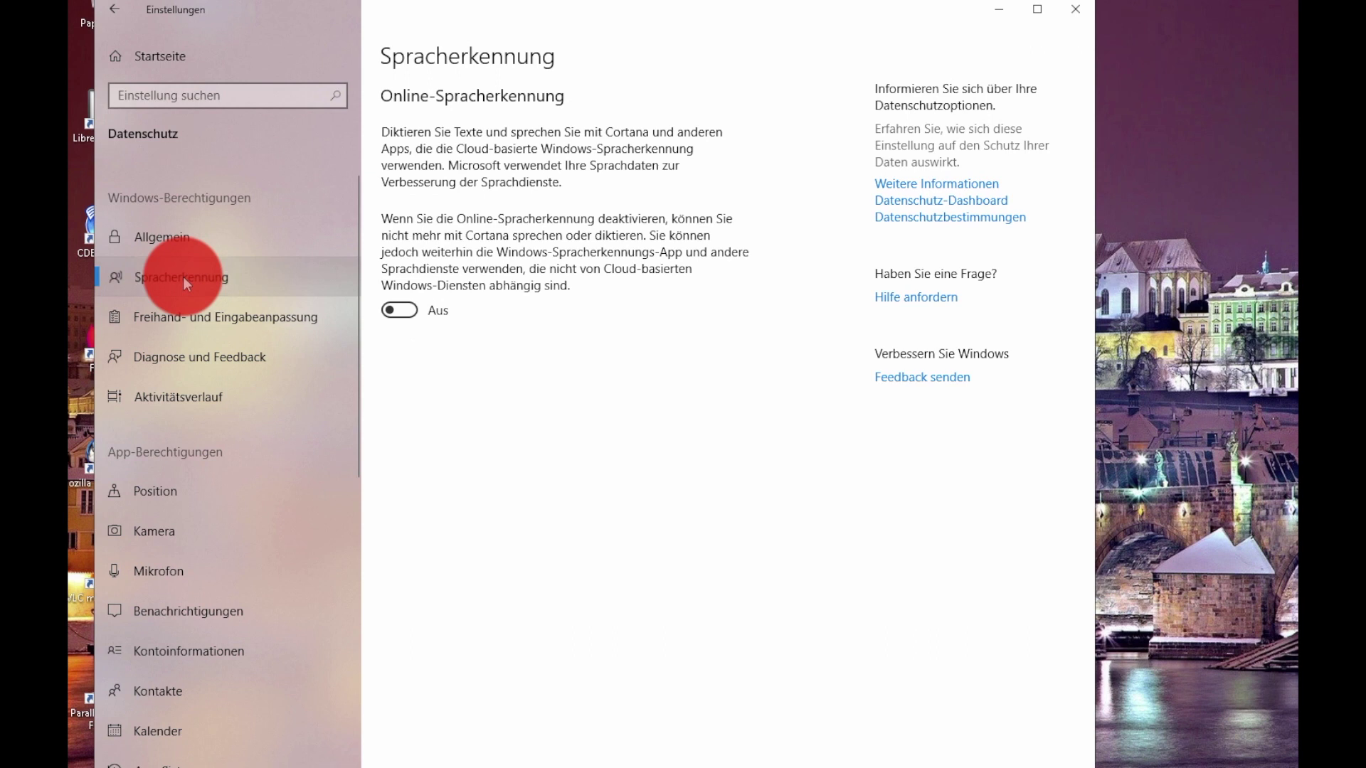
pyautogui.click(181, 313)
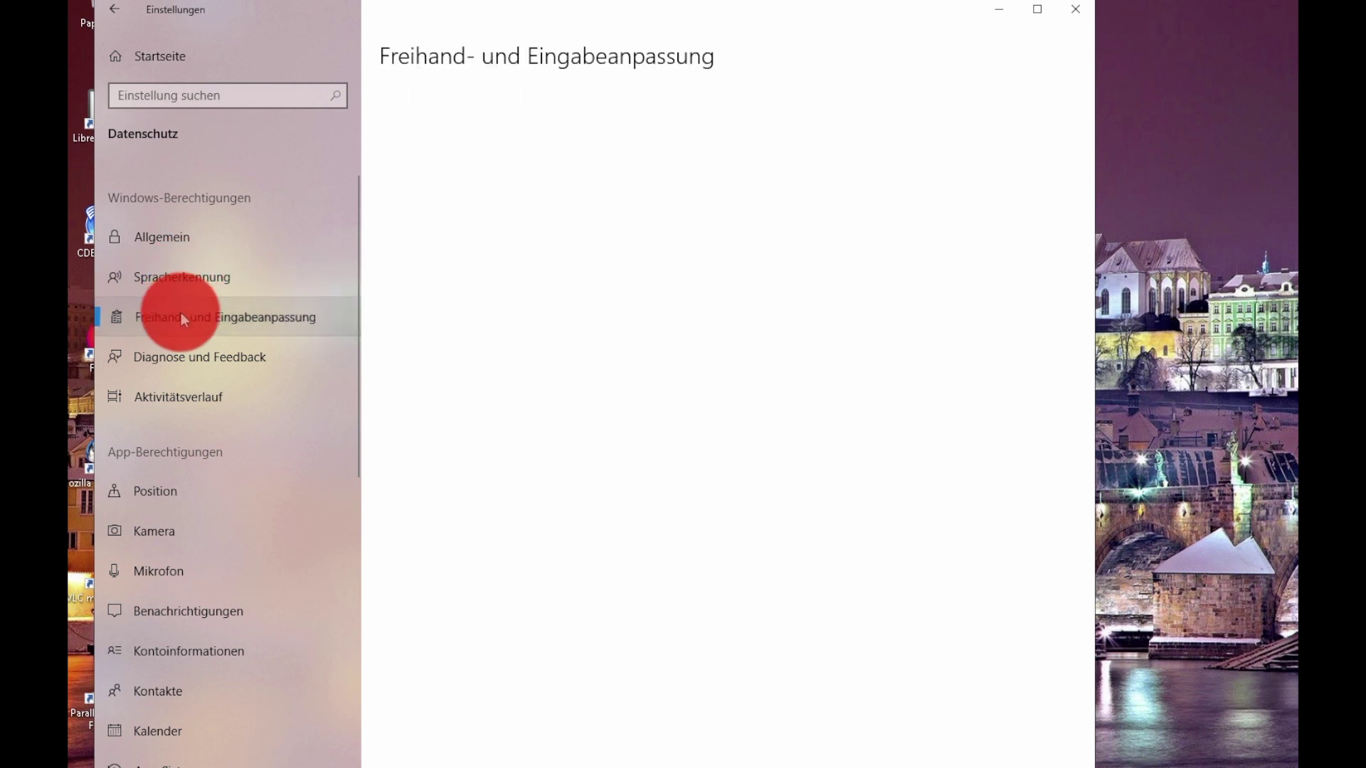
pyautogui.click(178, 360)
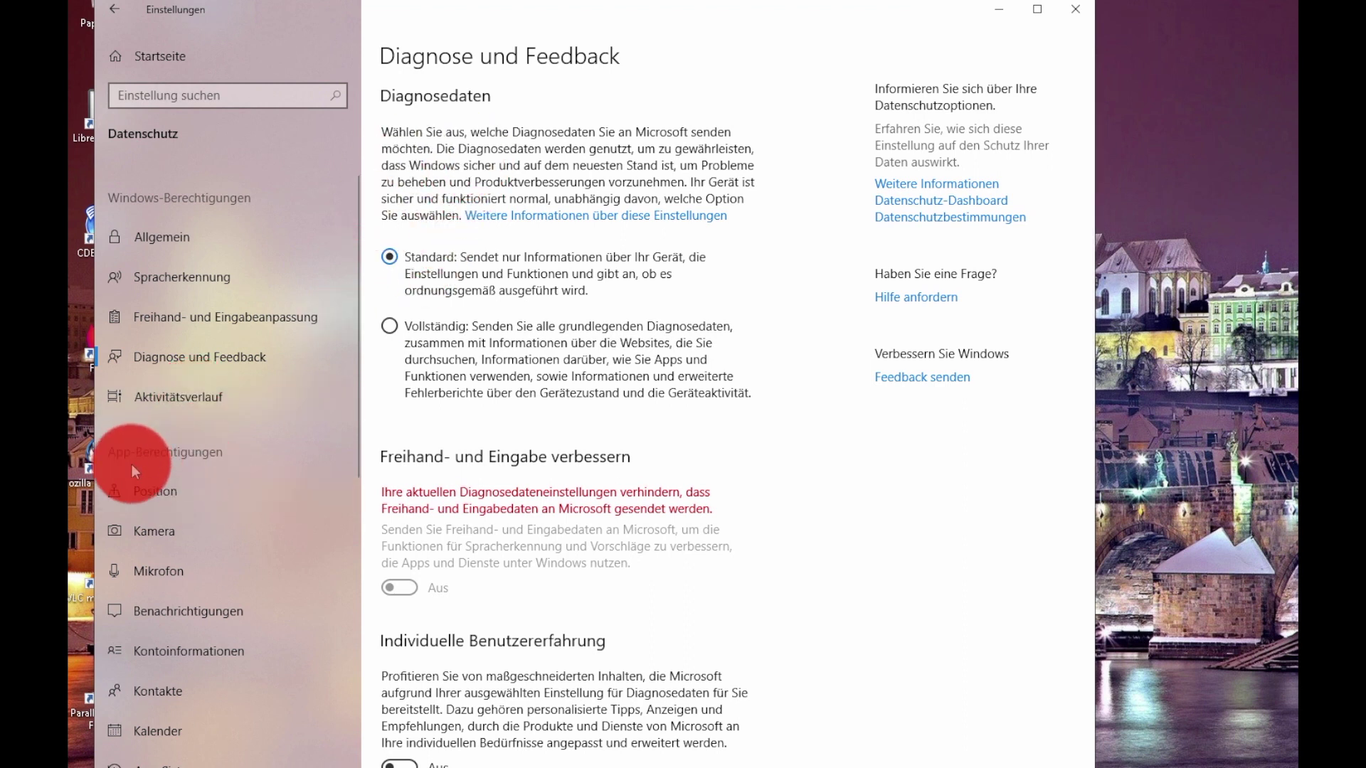
pyautogui.click(160, 494)
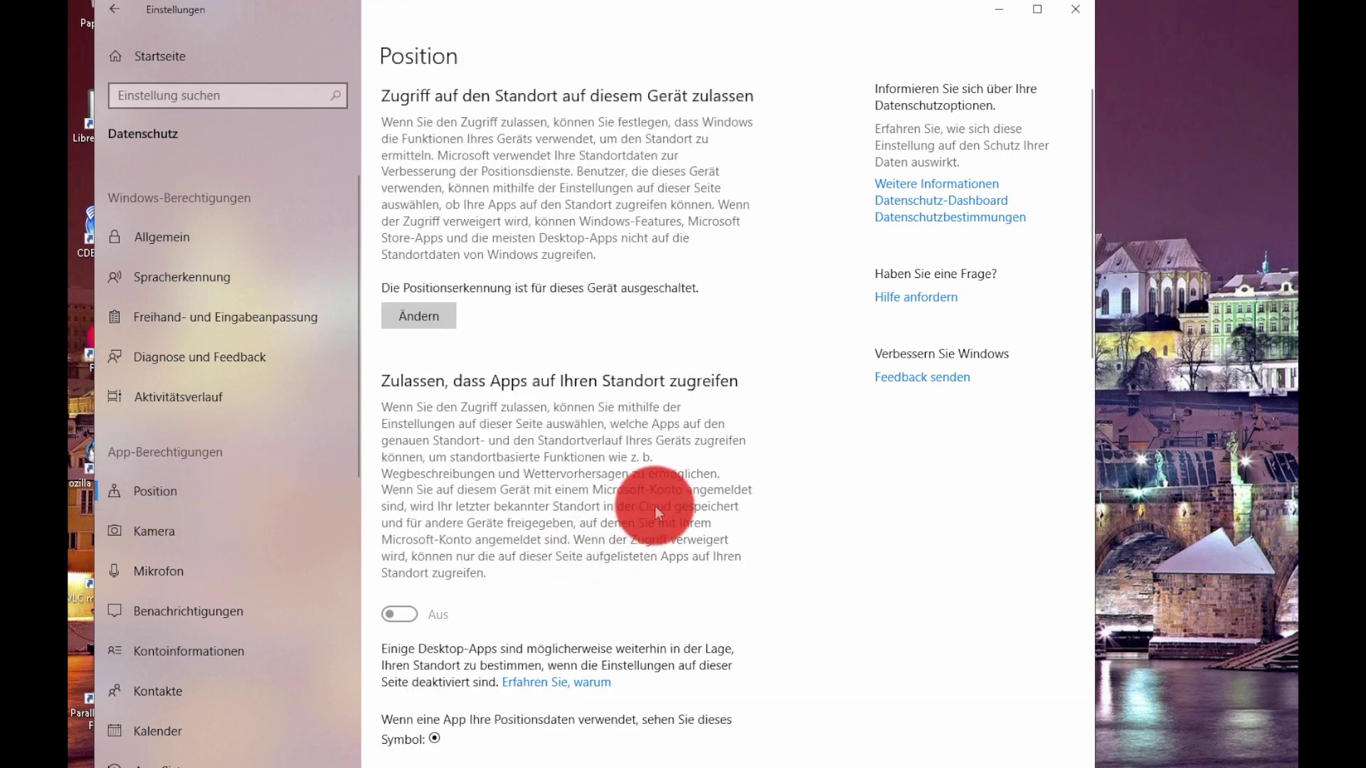
pyautogui.scroll(-7, 654, 506)
pyautogui.scroll(-5, 655, 506)
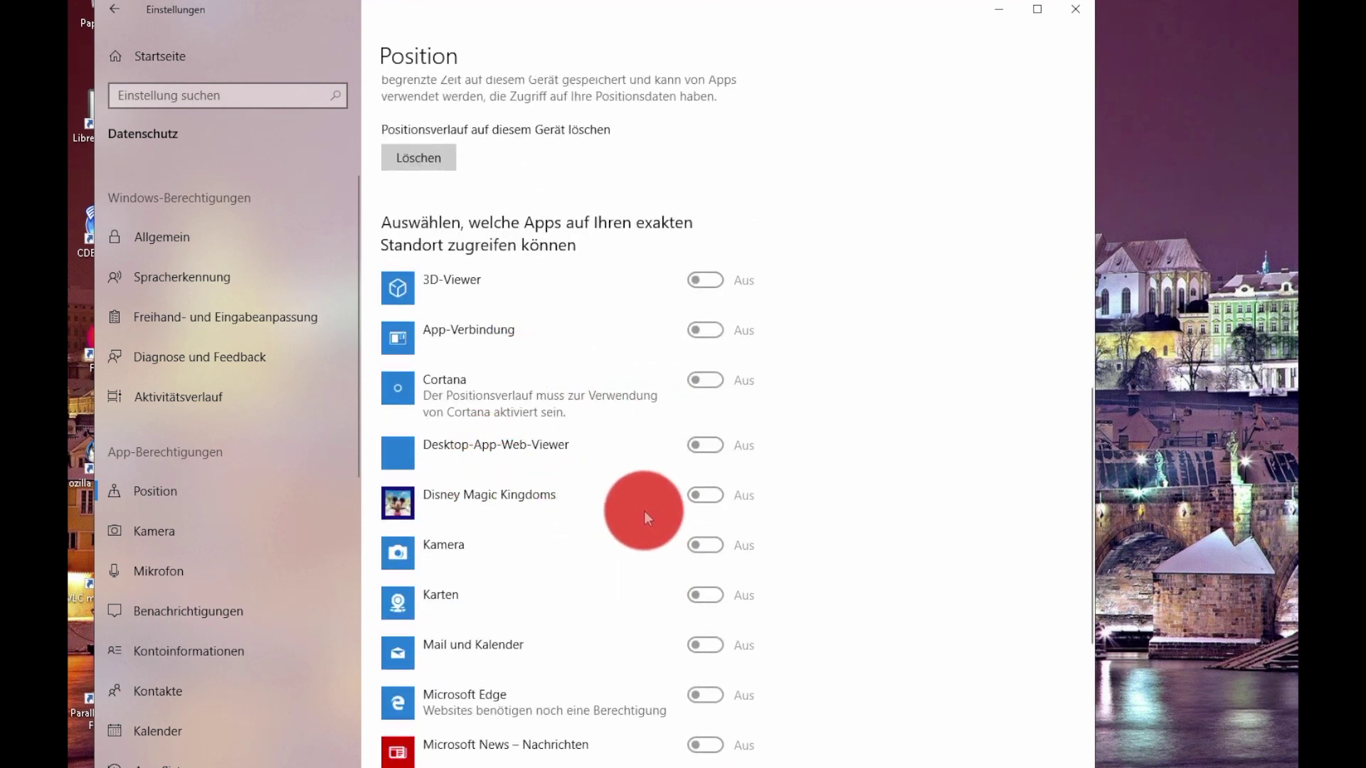
pyautogui.scroll(-3, 586, 514)
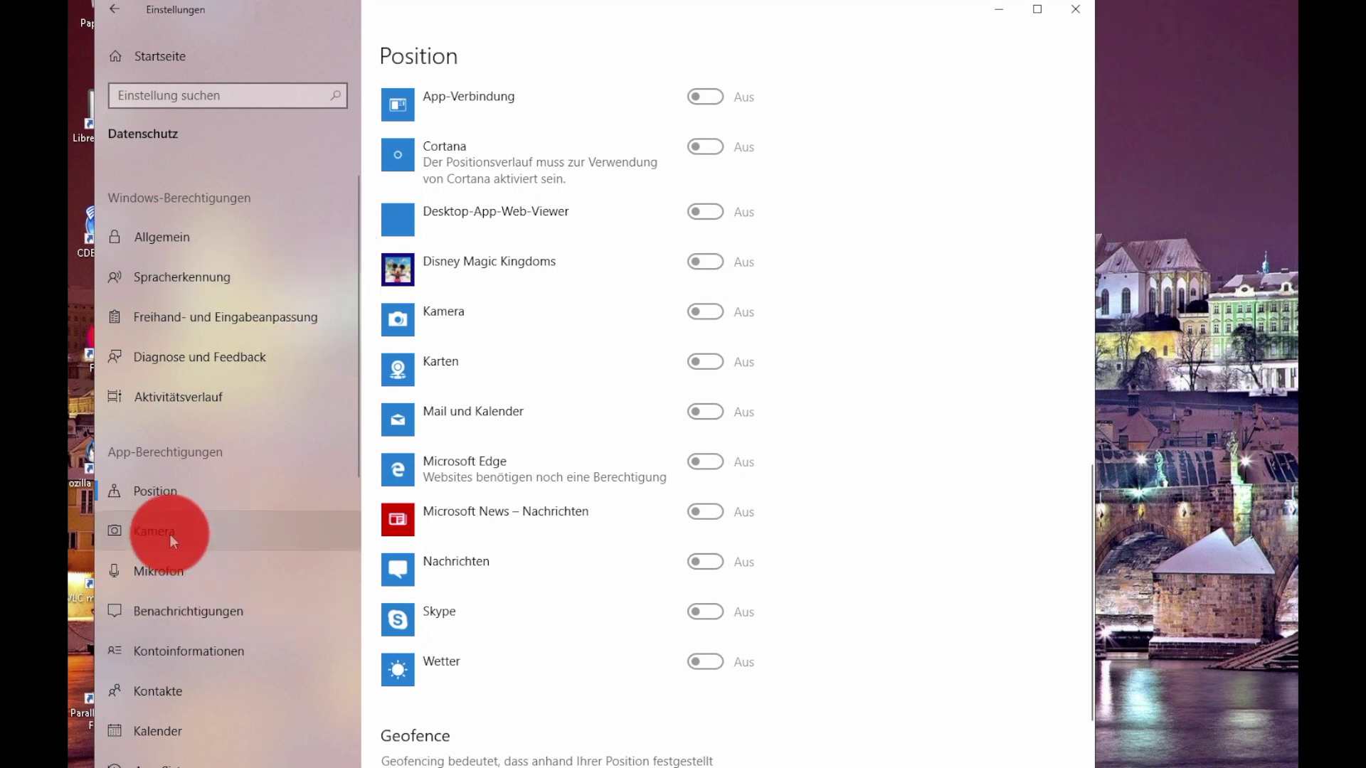
pyautogui.scroll(-5, 177, 711)
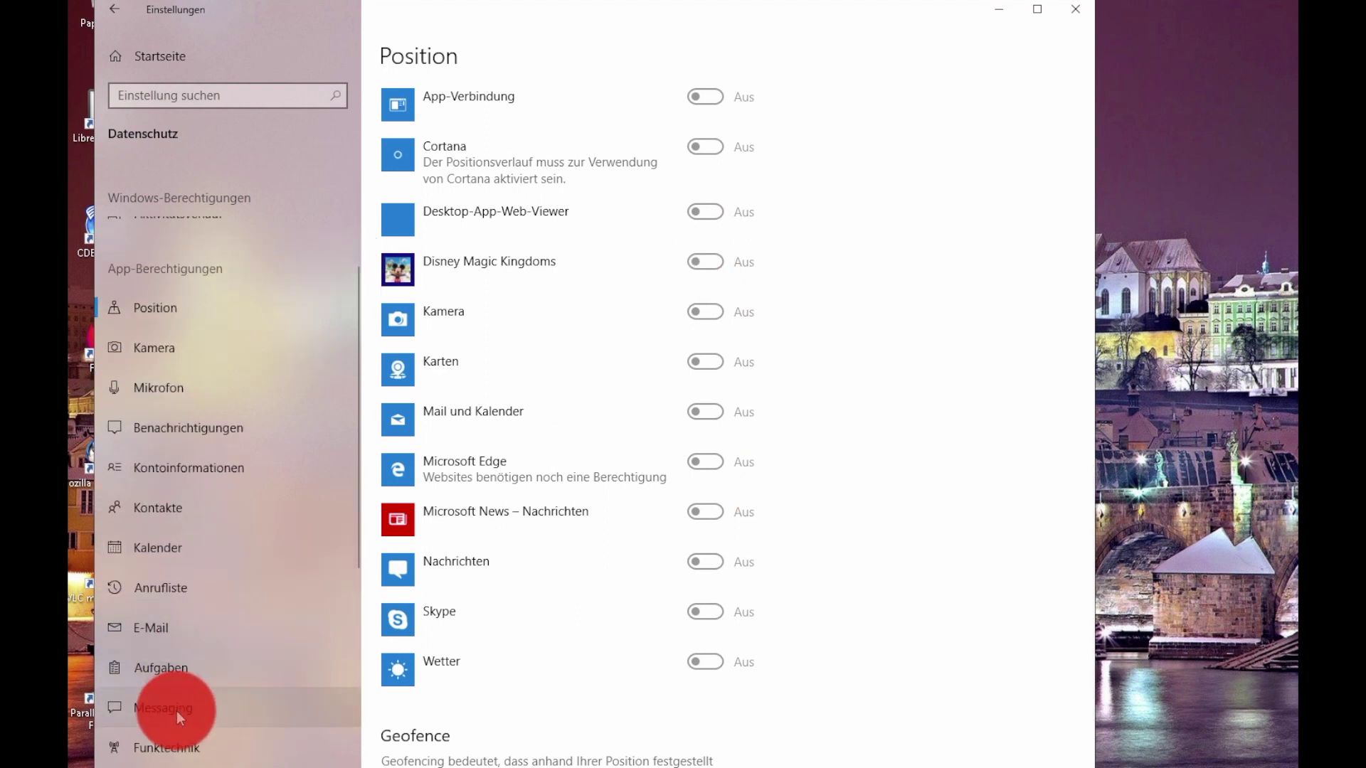
pyautogui.scroll(-2, 178, 703)
pyautogui.scroll(5, 181, 698)
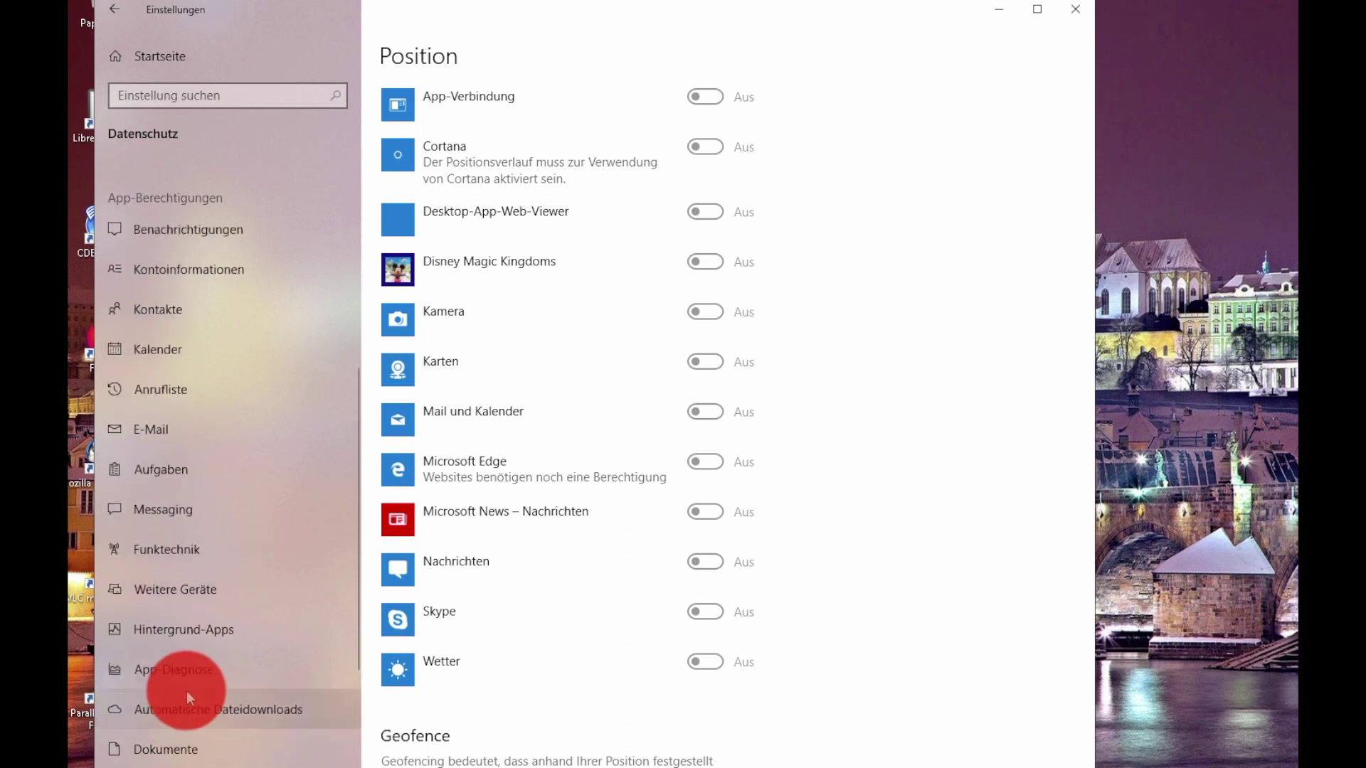
pyautogui.scroll(3, 187, 690)
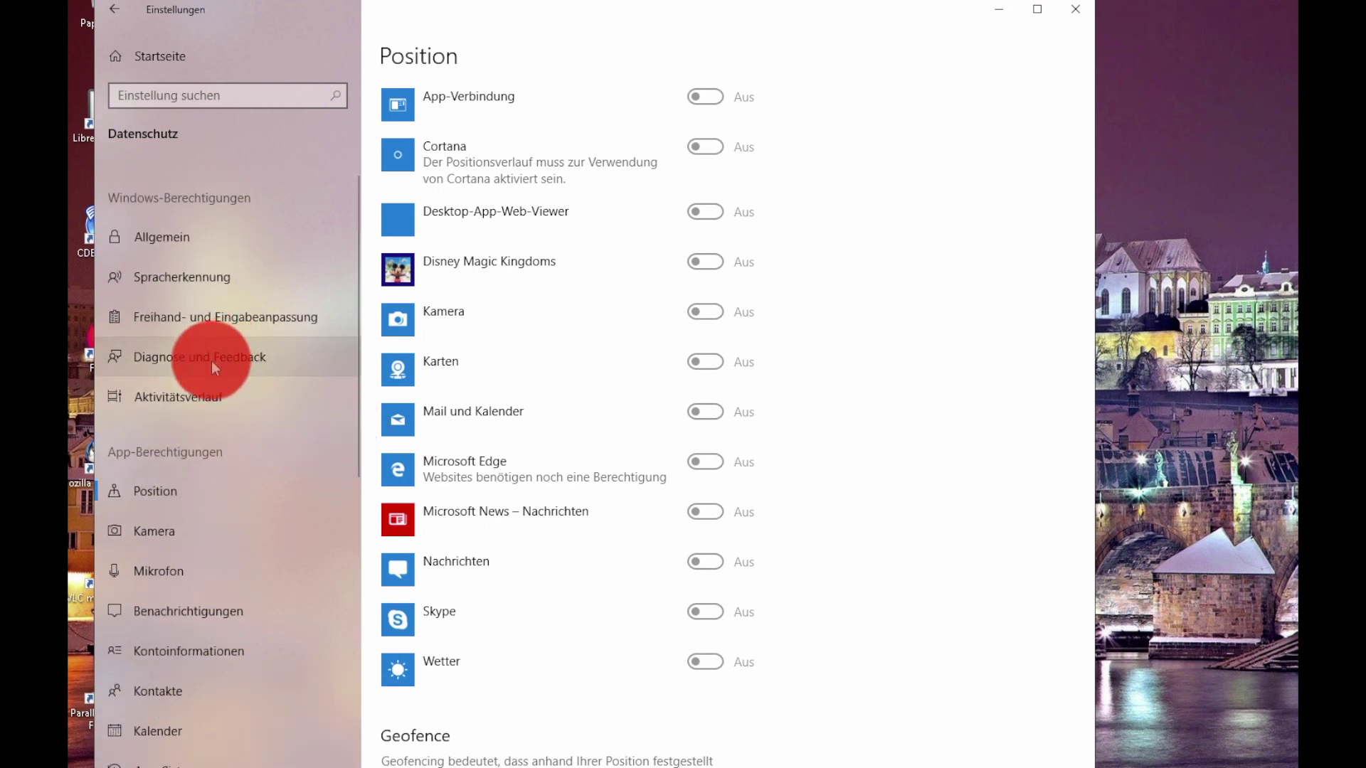
# - Set the Feedbackhäufigkeit in Diagnose und Feedback to Nie
pyautogui.click(191, 355)
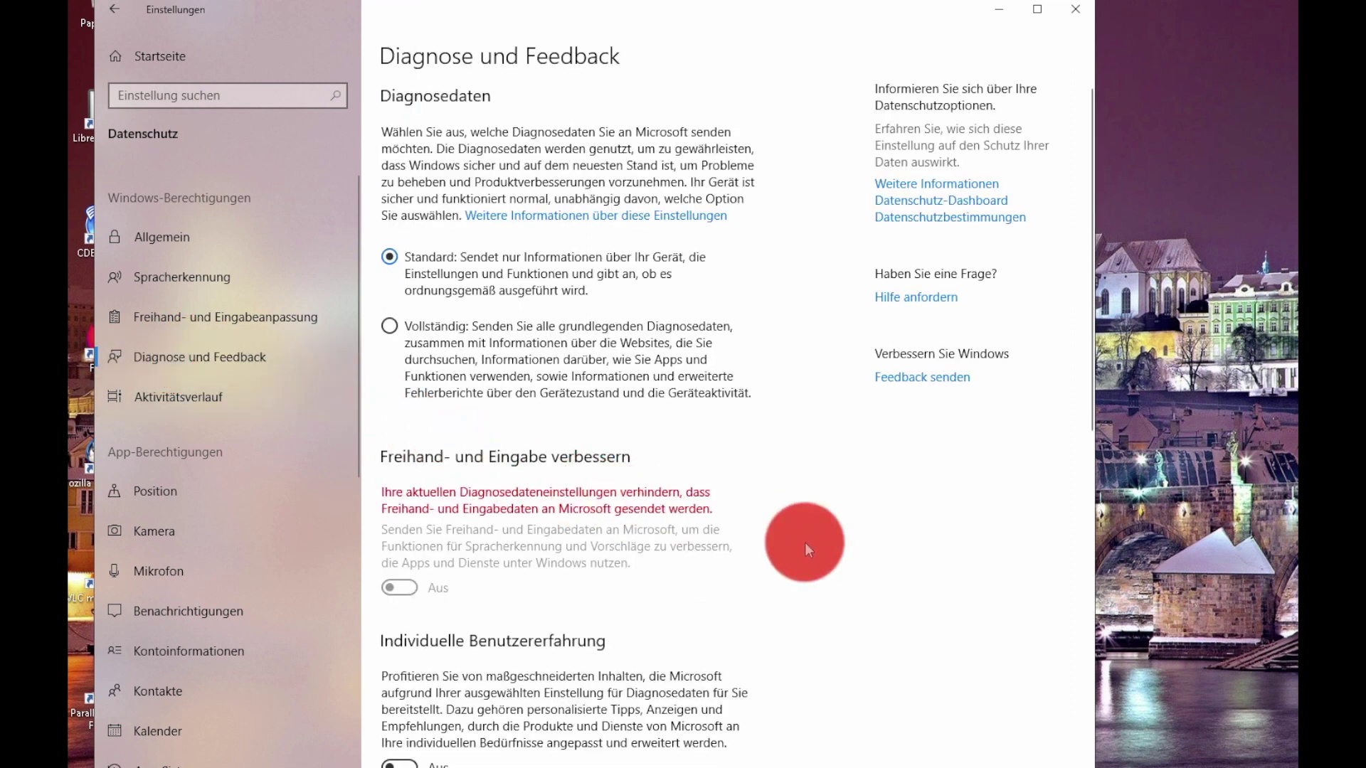
pyautogui.scroll(-3, 809, 539)
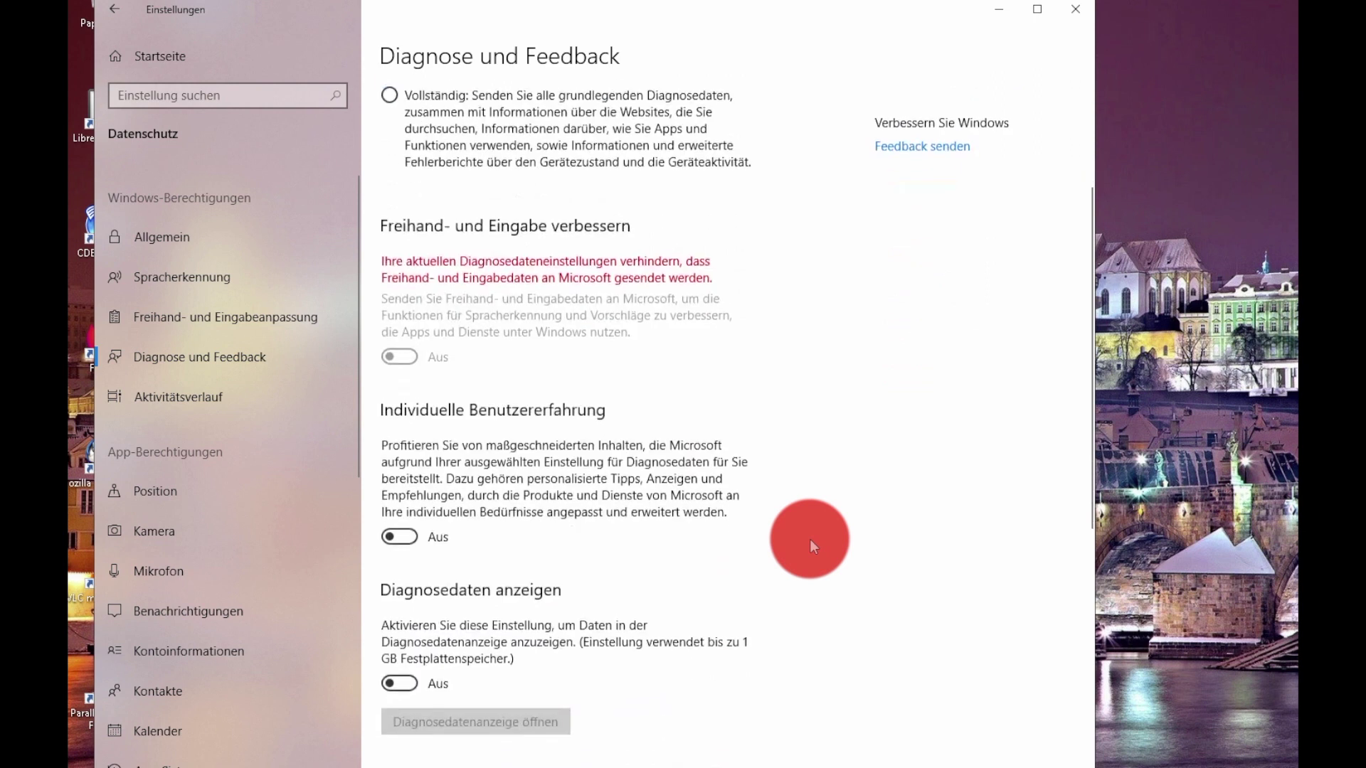
pyautogui.scroll(-7, 813, 542)
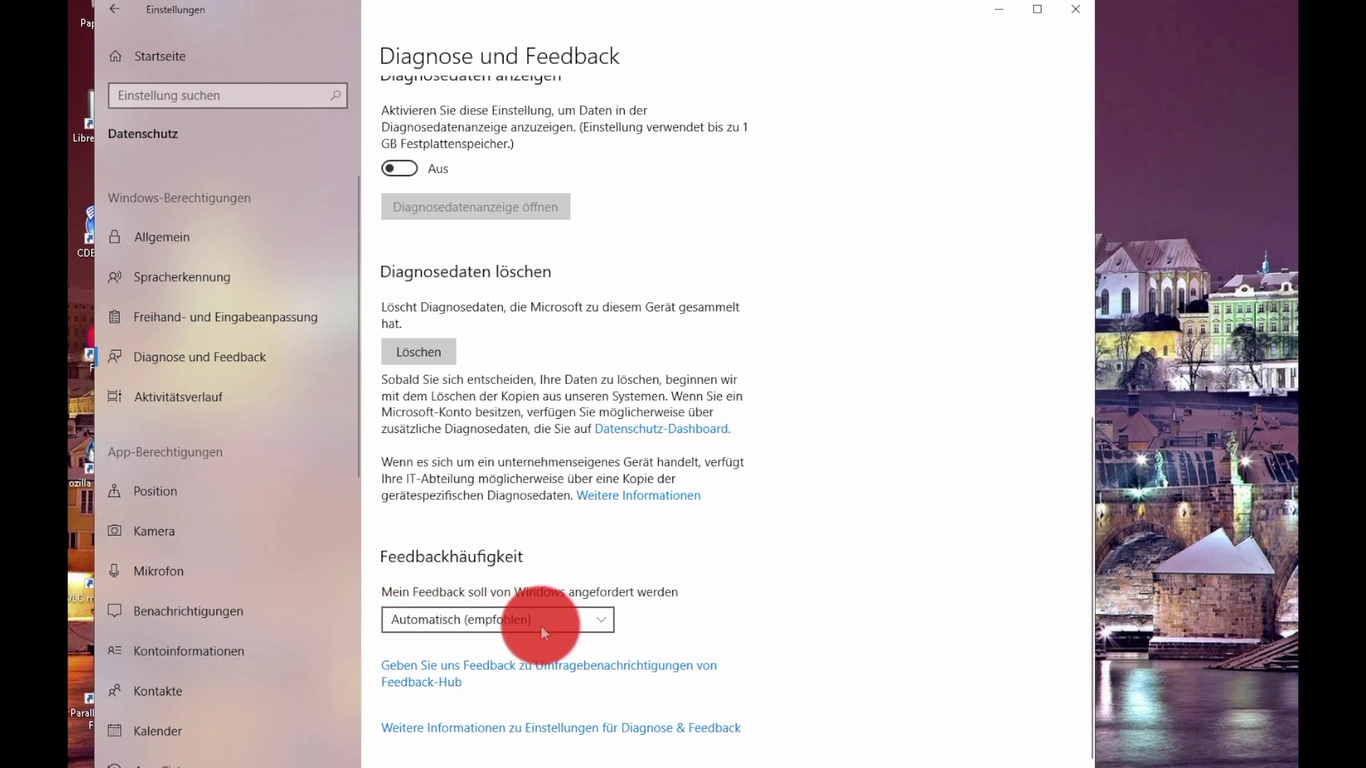
pyautogui.click(599, 618)
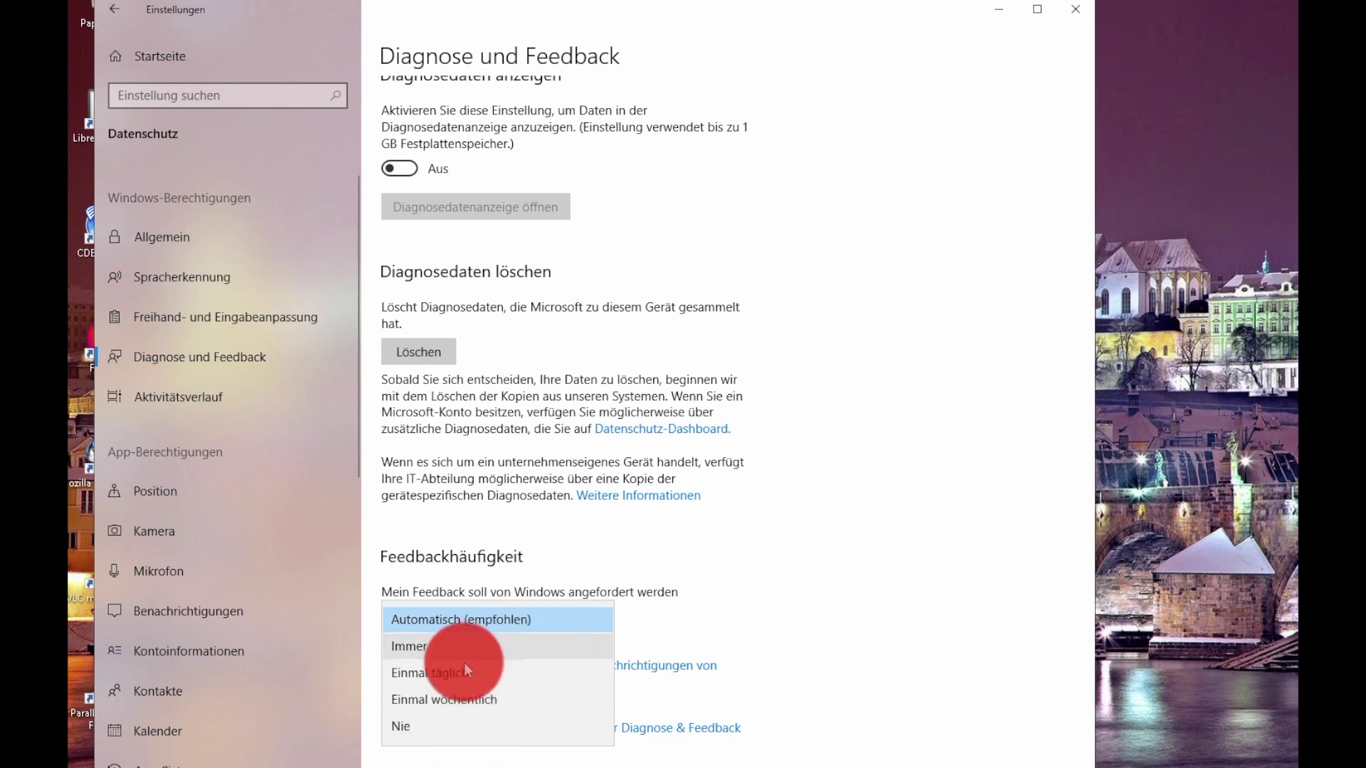
pyautogui.click(414, 724)
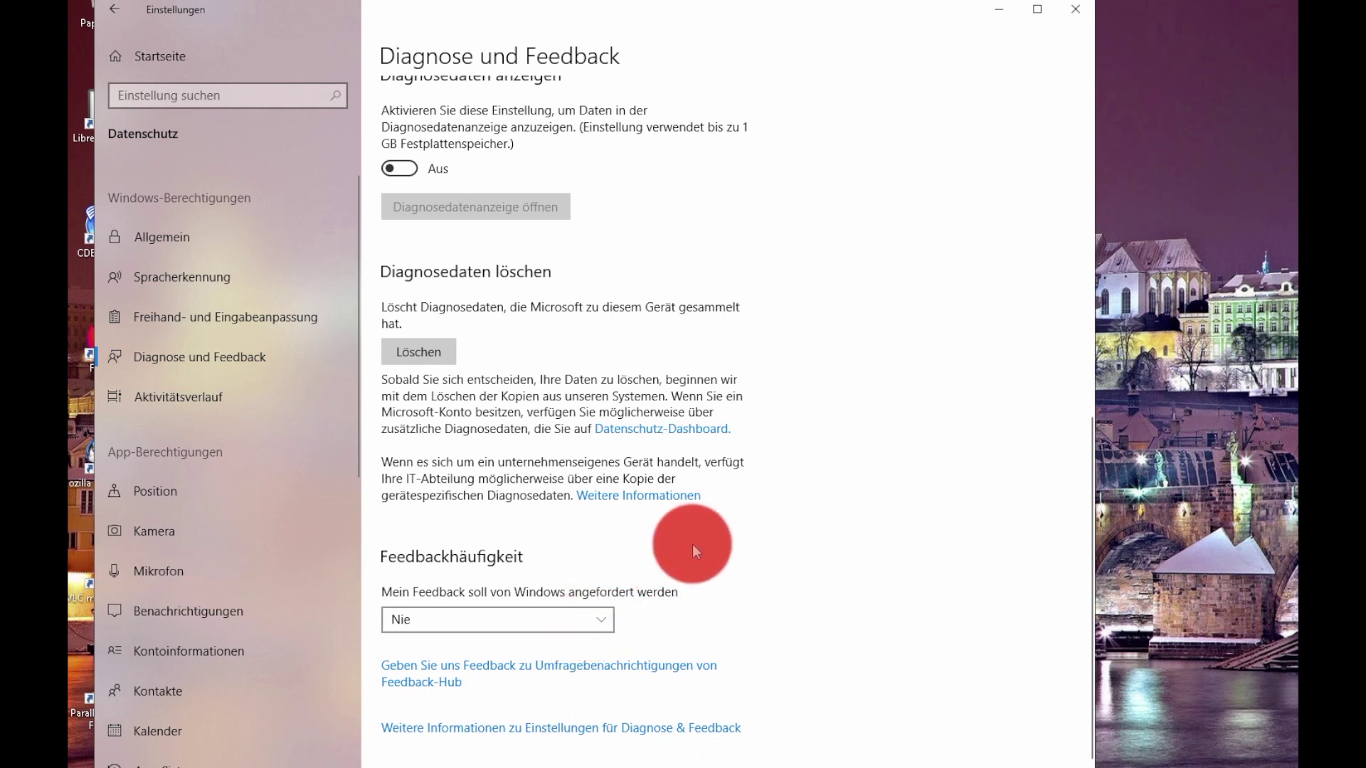
# - Review the remaining Diagnose und Feedback options and open the linked Datenschutzbestimmungen in the browser
pyautogui.scroll(10, 688, 546)
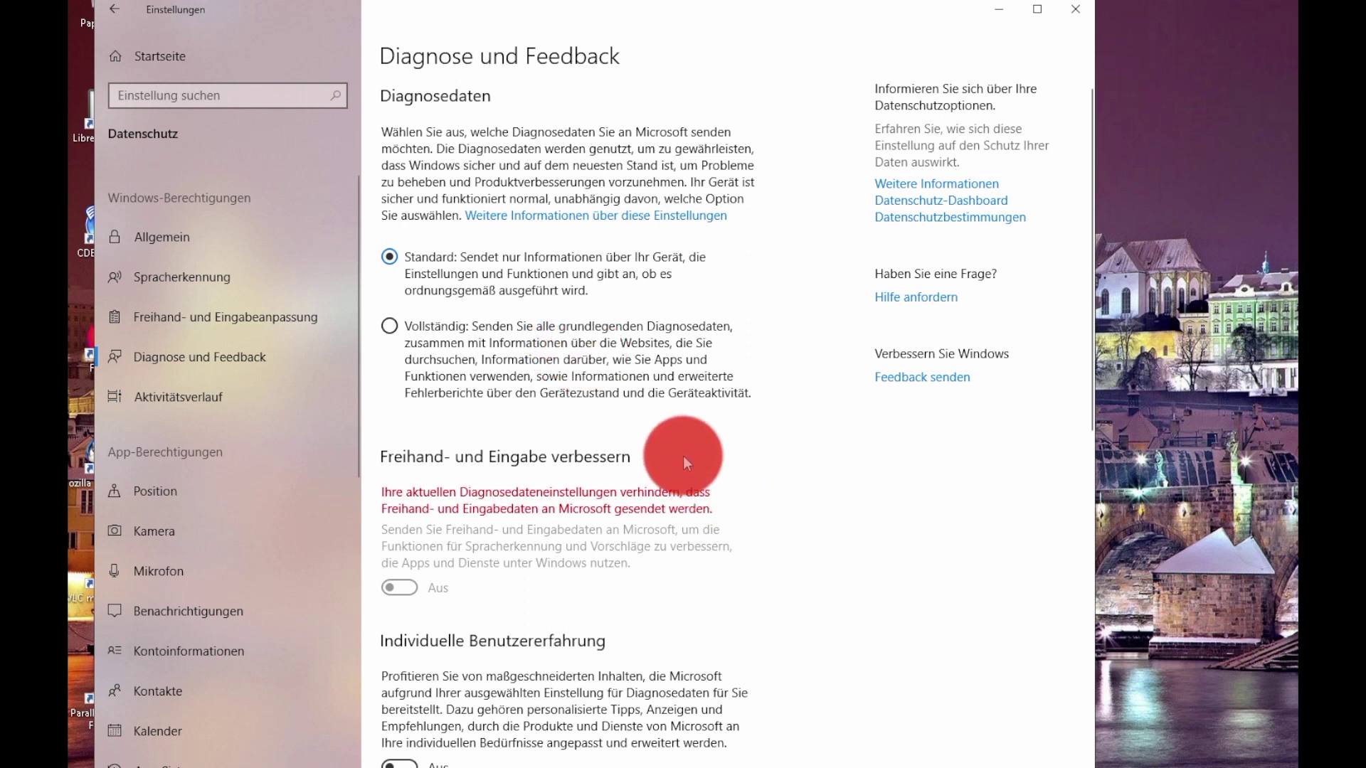
pyautogui.scroll(-7, 682, 455)
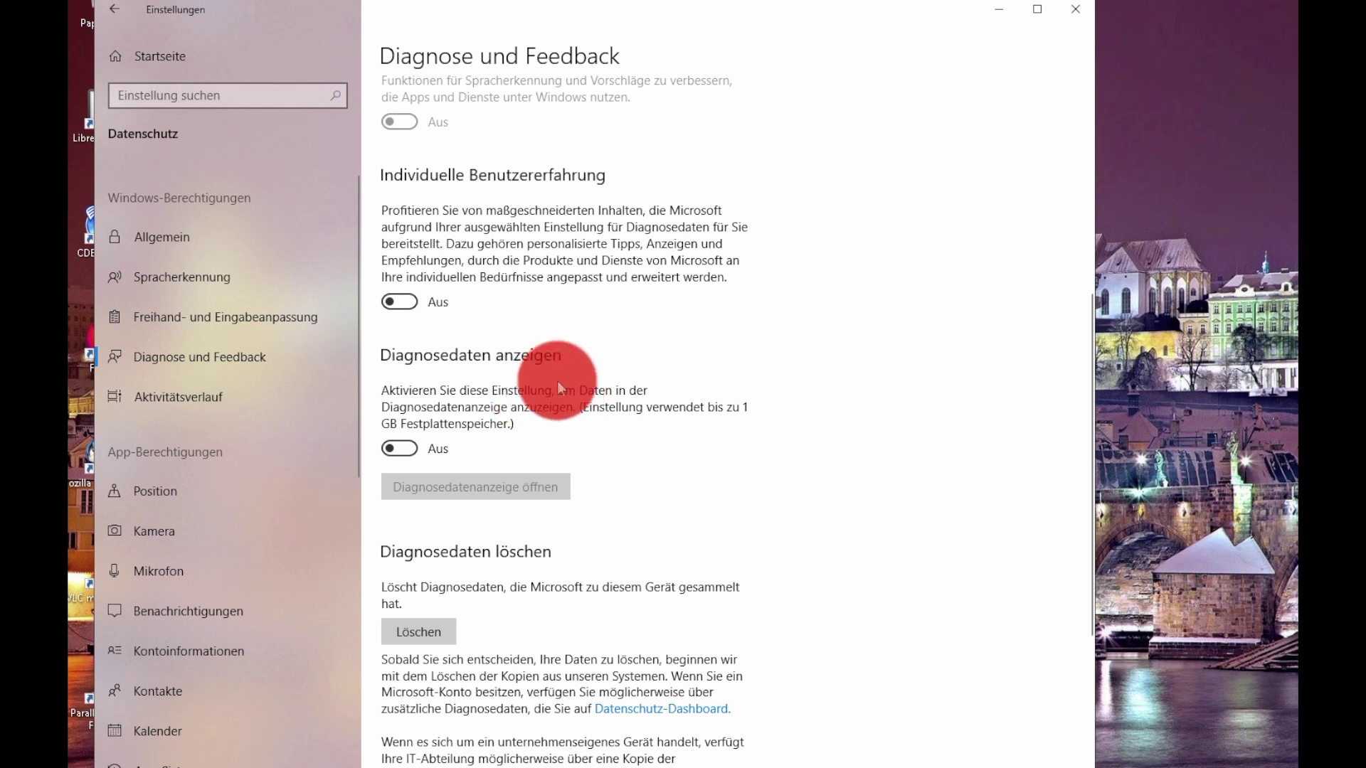
pyautogui.scroll(-3, 647, 463)
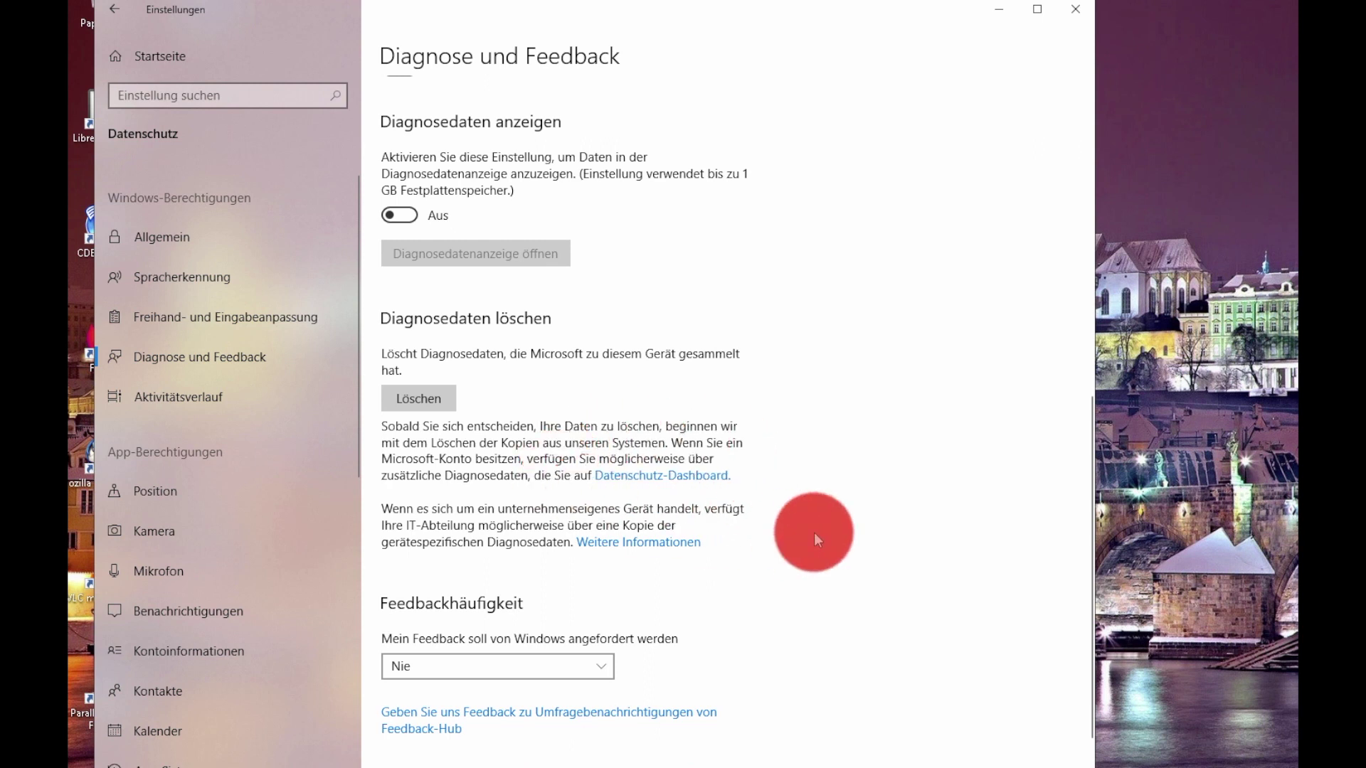
pyautogui.scroll(10, 813, 530)
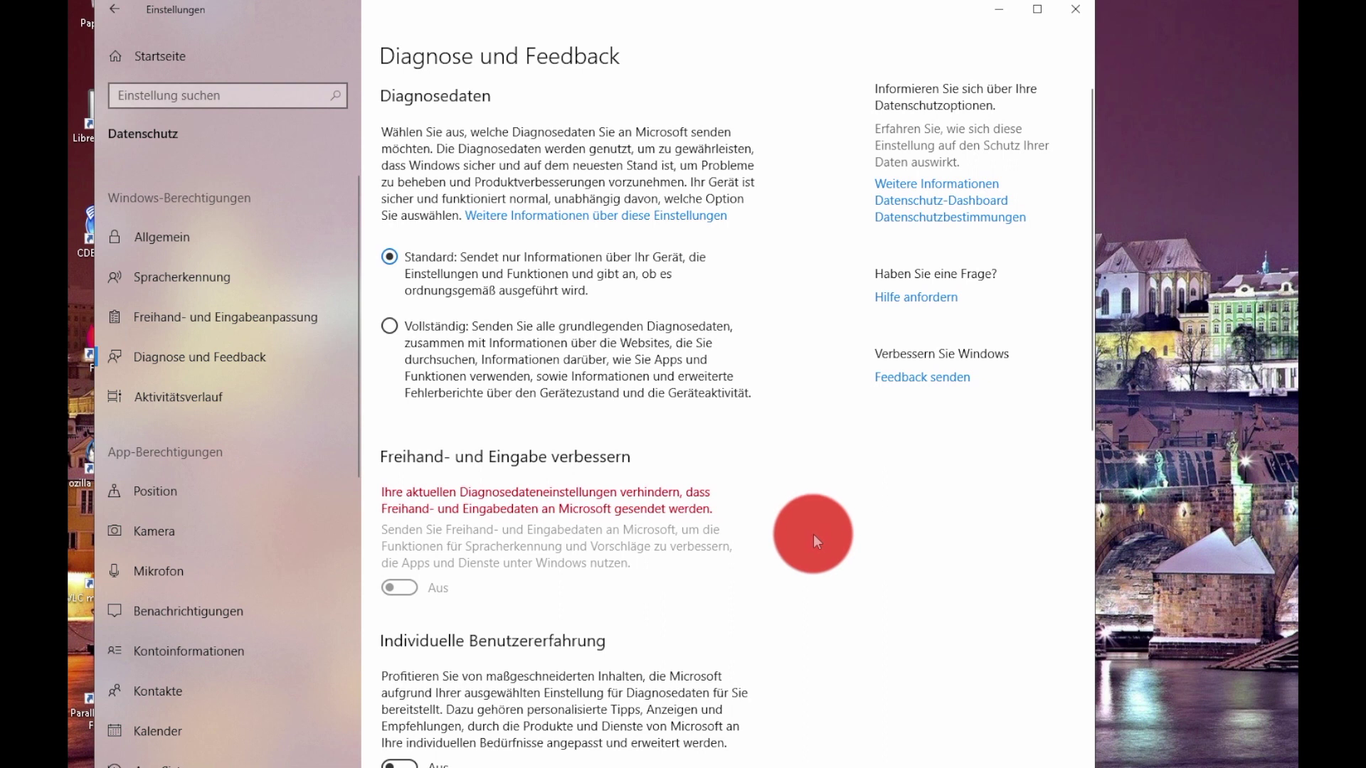
pyautogui.click(907, 221)
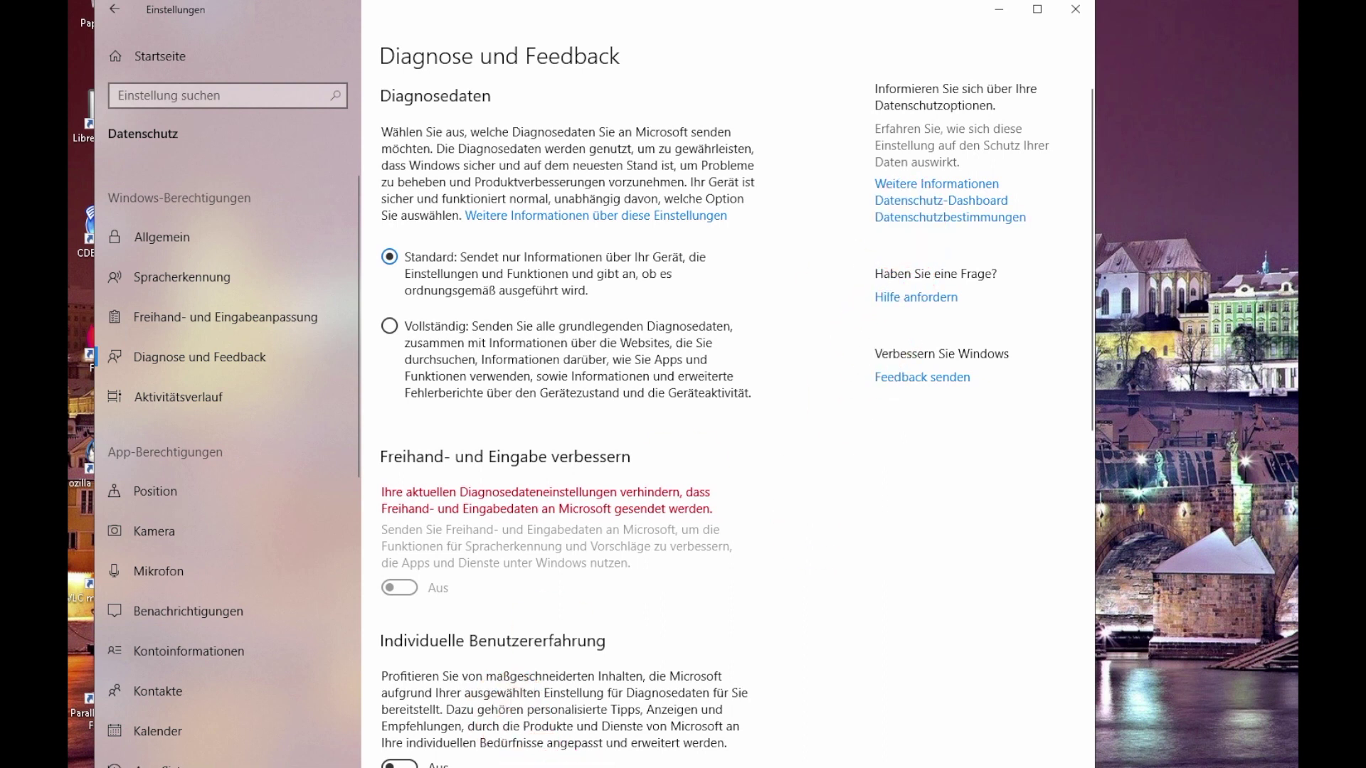
pyautogui.click(606, 764)
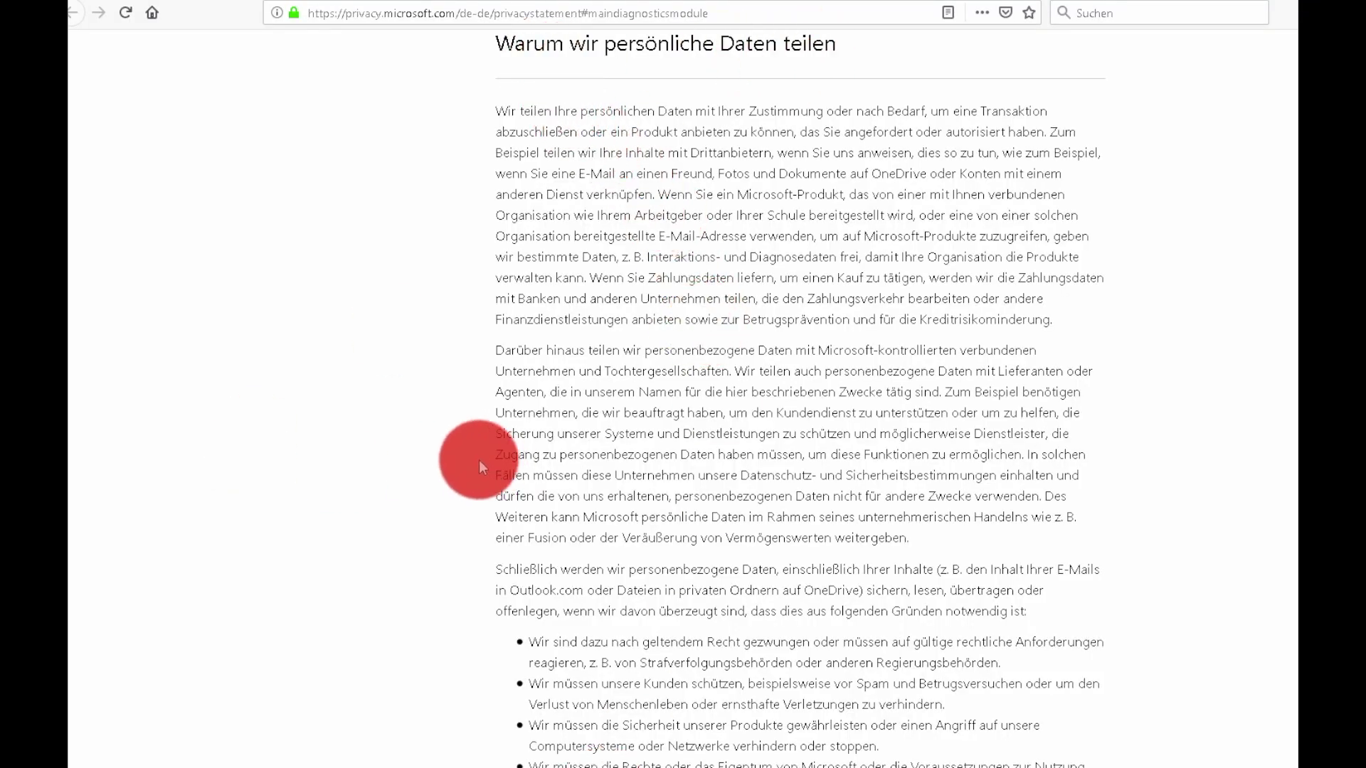
# - Examine the "Schließlich werden wir personenbezogene Daten" paragraph on data disclosure, briefly highlighting it and the word "privaten"
pyautogui.scroll(-5, 472, 360)
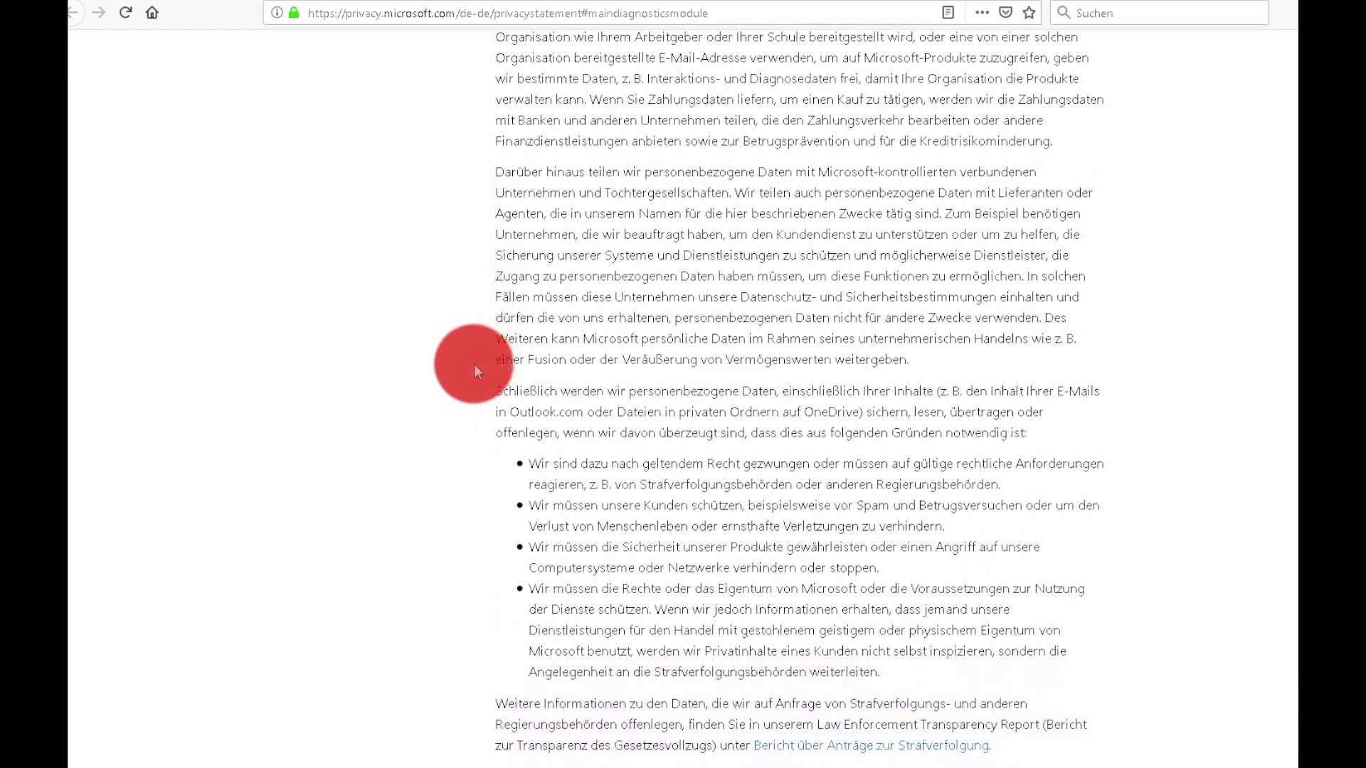
pyautogui.moveTo(495, 314); pyautogui.dragTo(1107, 372)
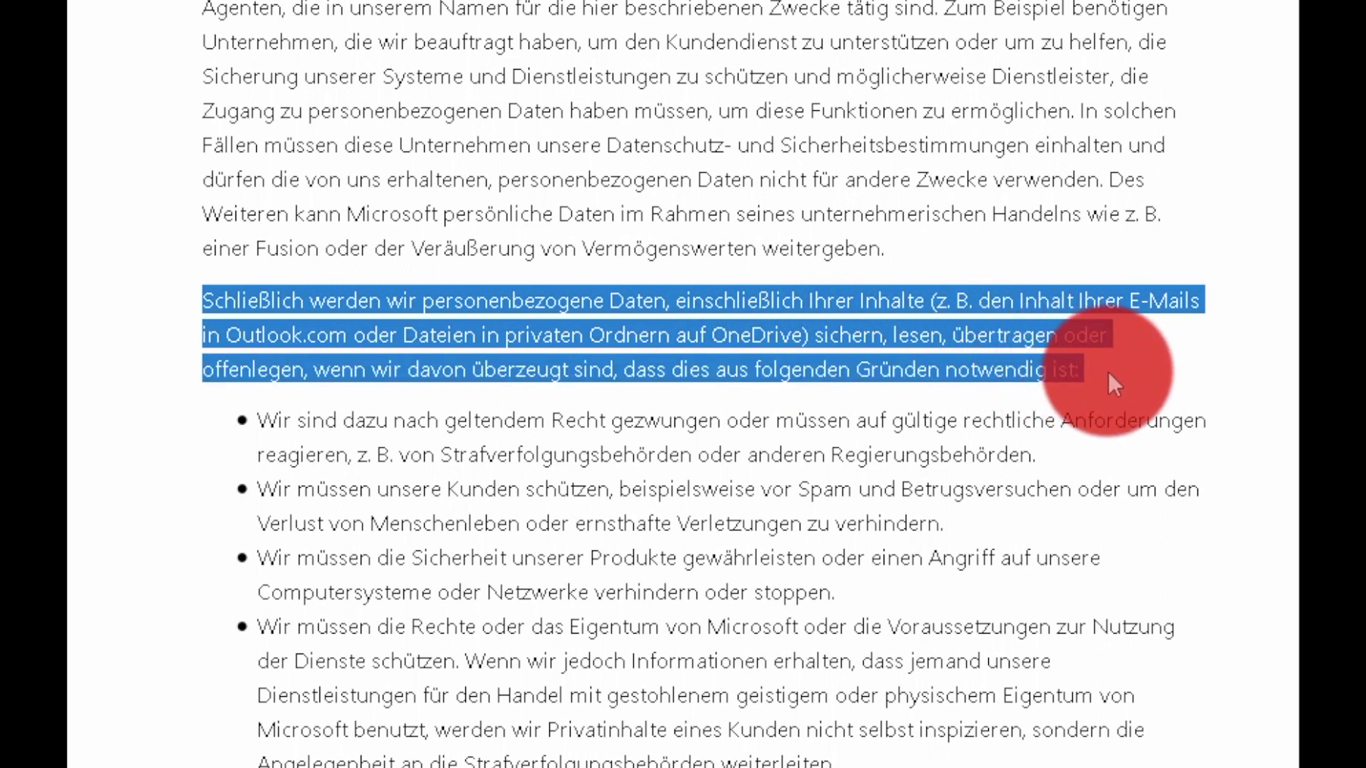
pyautogui.click(1107, 371)
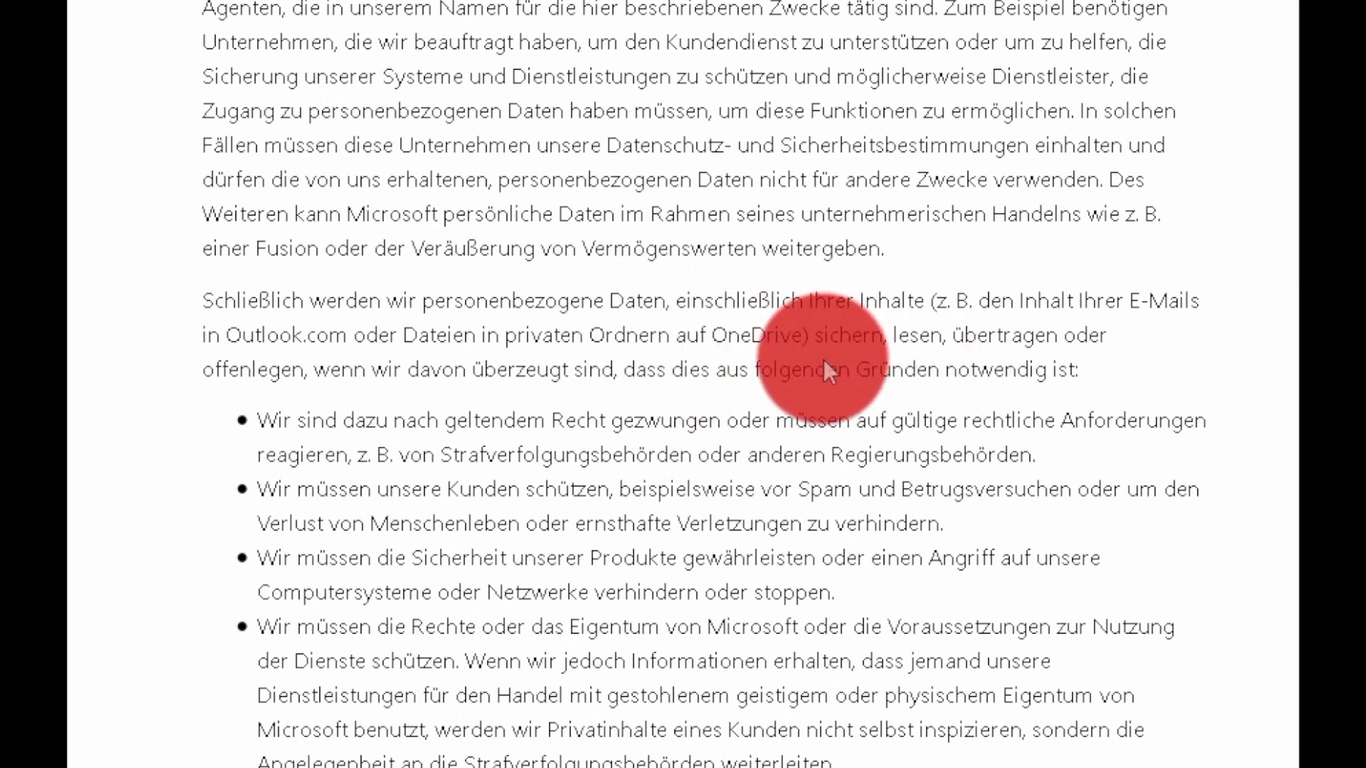
pyautogui.doubleClick(538, 341)
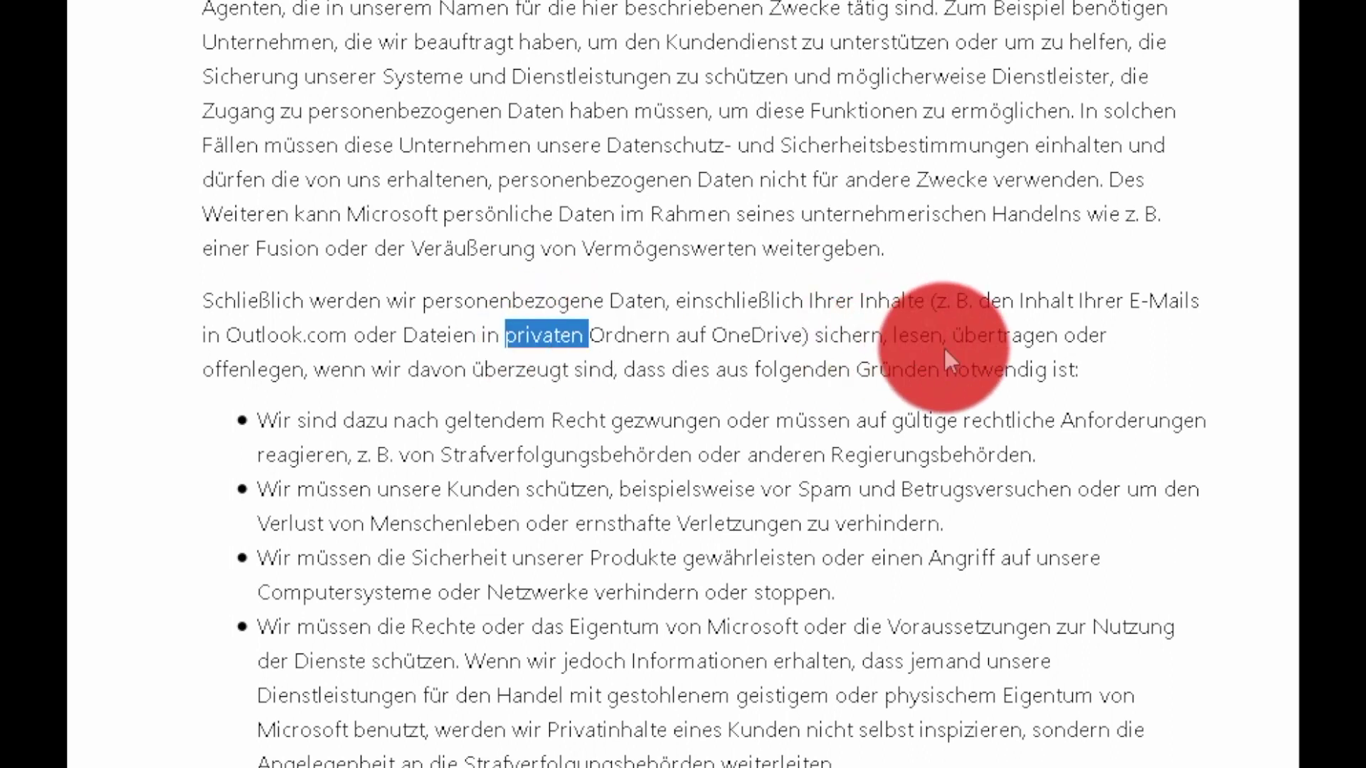
pyautogui.click(1165, 351)
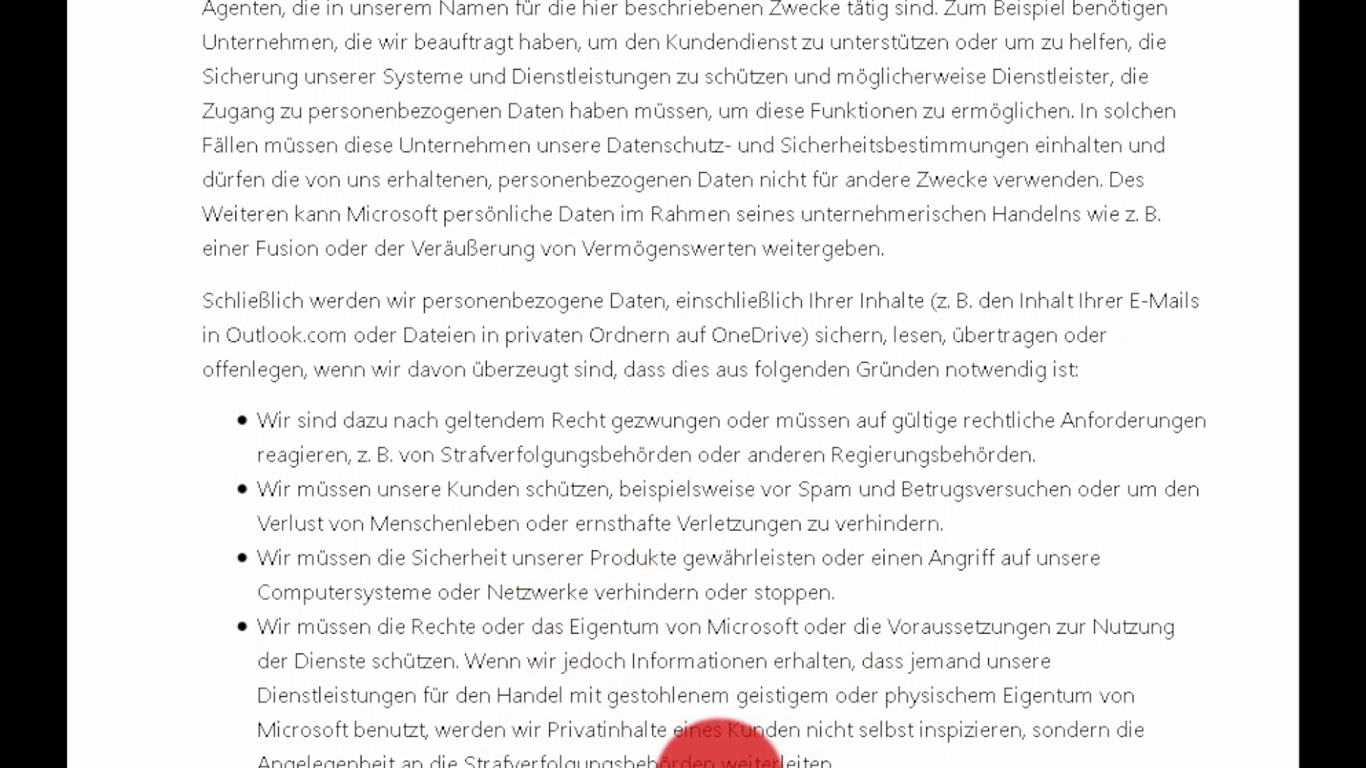
# - Highlight the clause "sondern die Angelegenheit an die Strafverfolgungsbehörden weiterleiten", clear the selection and continue to the section "Verwalten Ihrer persönlichen Daten"
pyautogui.moveTo(1028, 729); pyautogui.dragTo(402, 763)
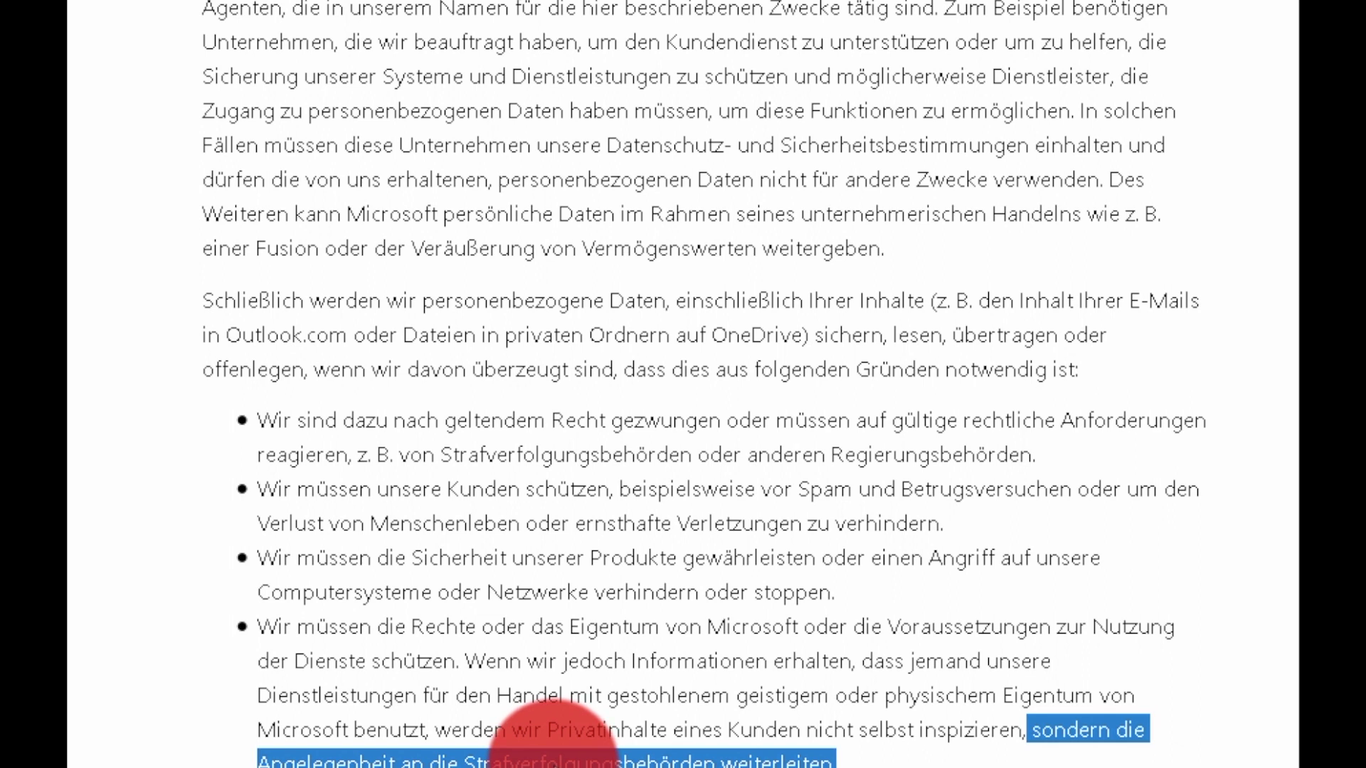
pyautogui.click(213, 718)
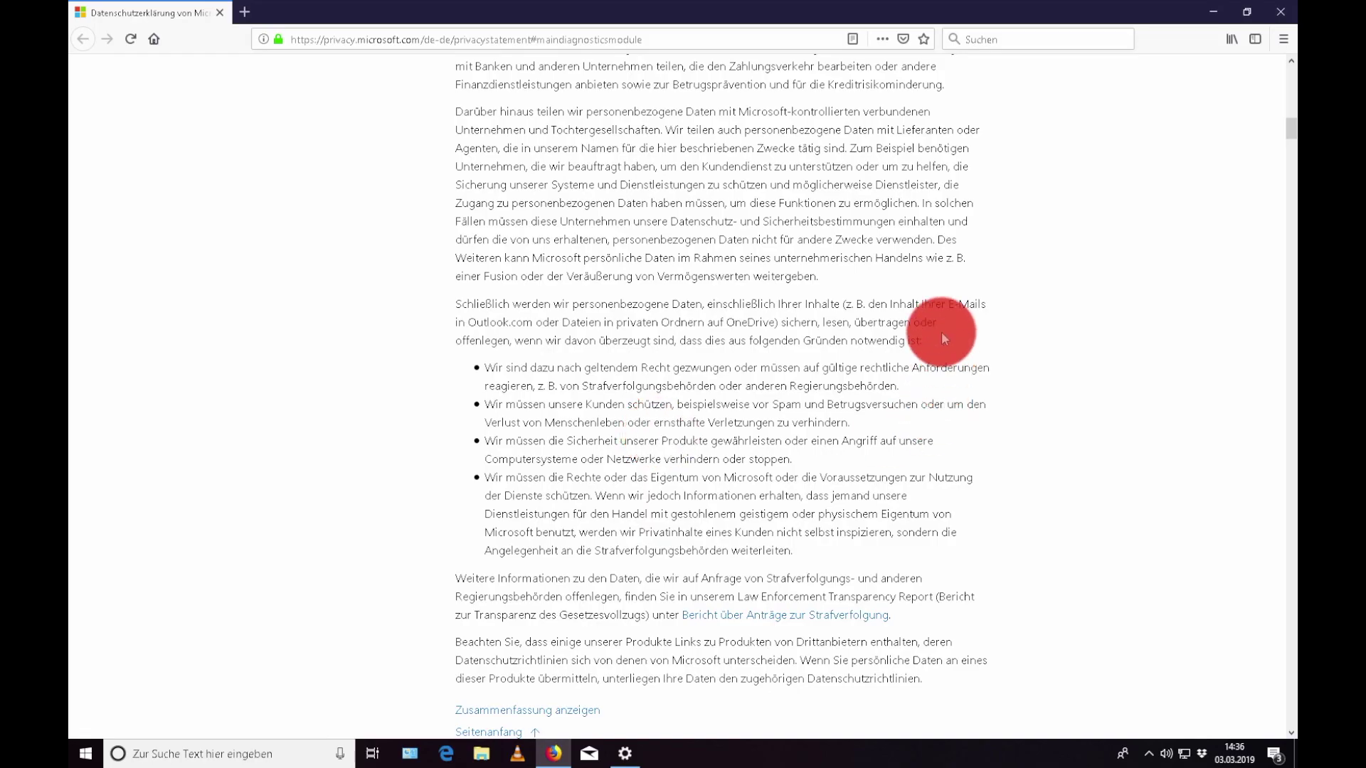
pyautogui.scroll(-7, 784, 382)
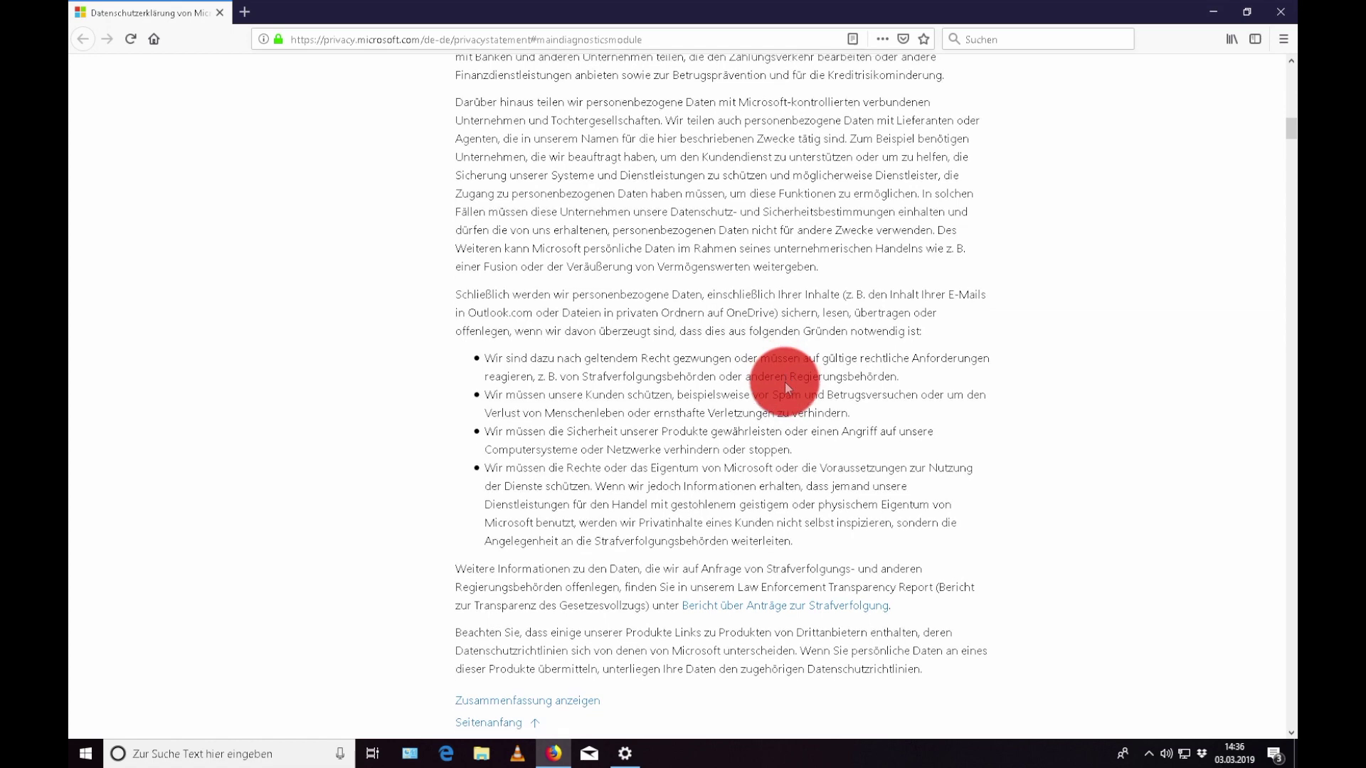
pyautogui.scroll(-3, 786, 380)
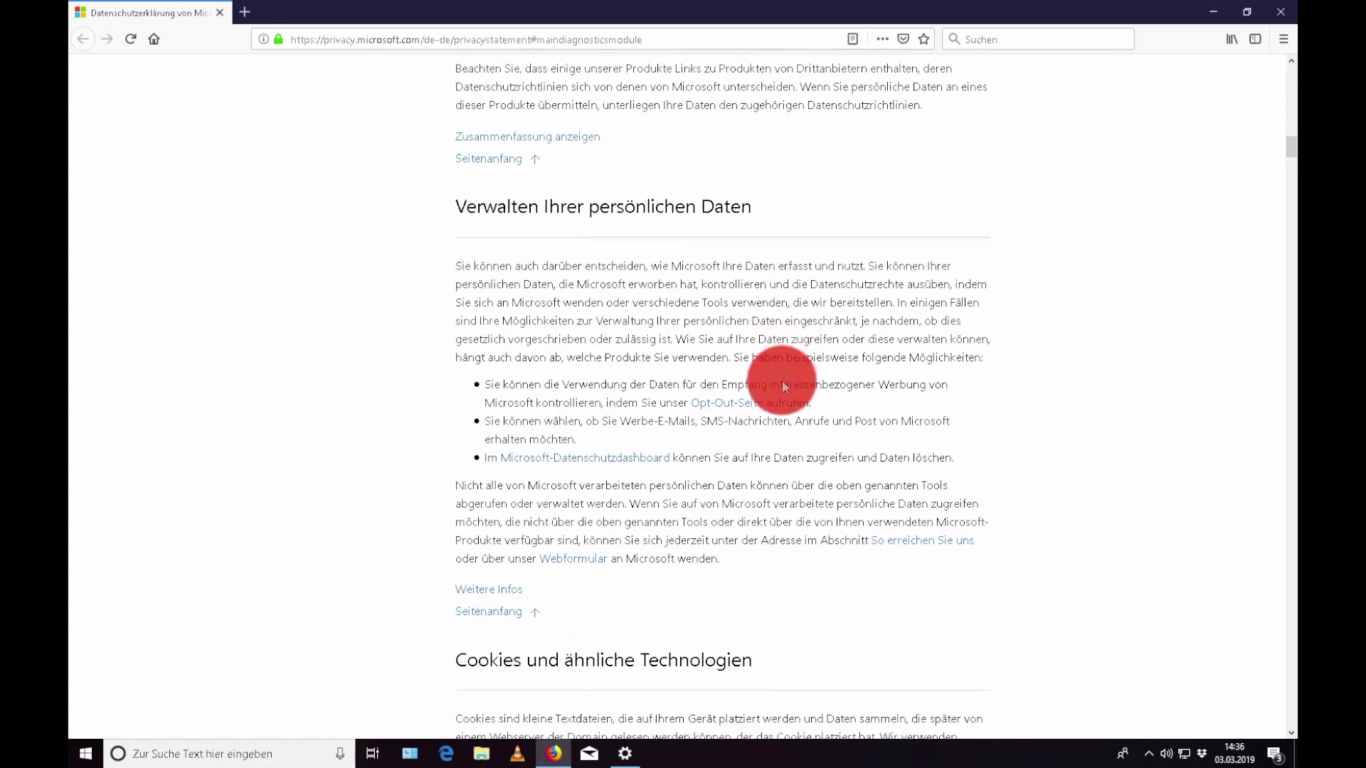
# - Skim the privacy statement's Cookies und ähnliche Technologien section and close the browser
pyautogui.scroll(-3, 640, 355)
pyautogui.scroll(-3, 643, 359)
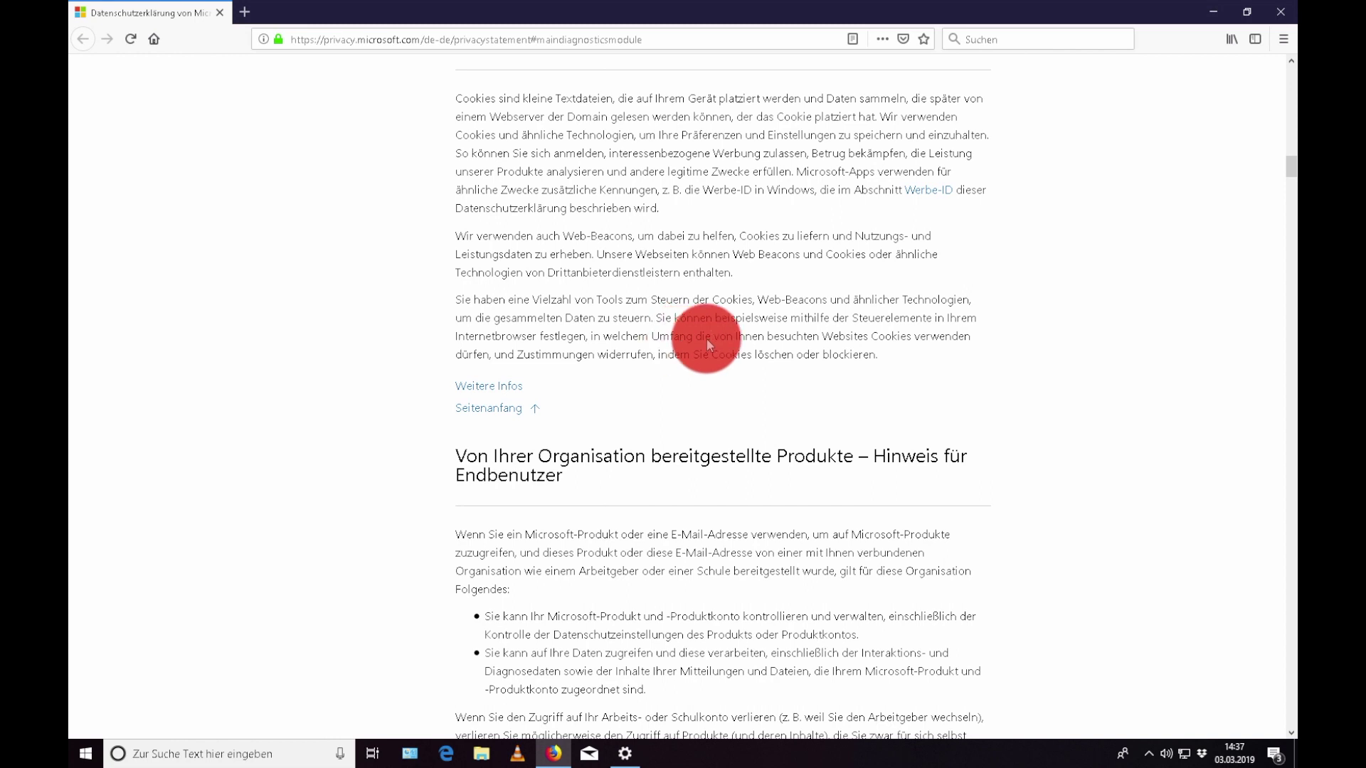
pyautogui.click(1278, 12)
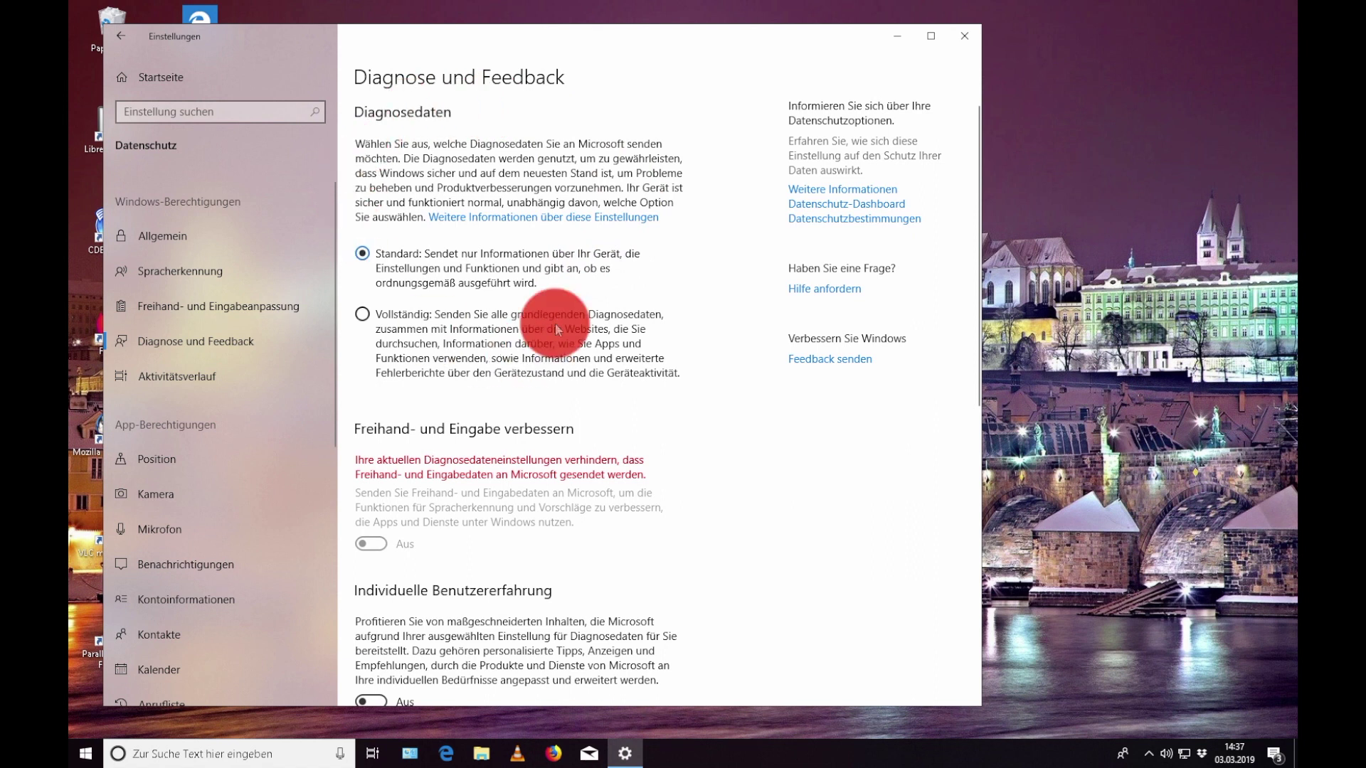
# - Review the Diagnose und Feedback settings, from Diagnosedaten and Individuelle Benutzererfahrung to Diagnosedaten löschen and Feedbackhäufigkeit
pyautogui.scroll(-5, 554, 323)
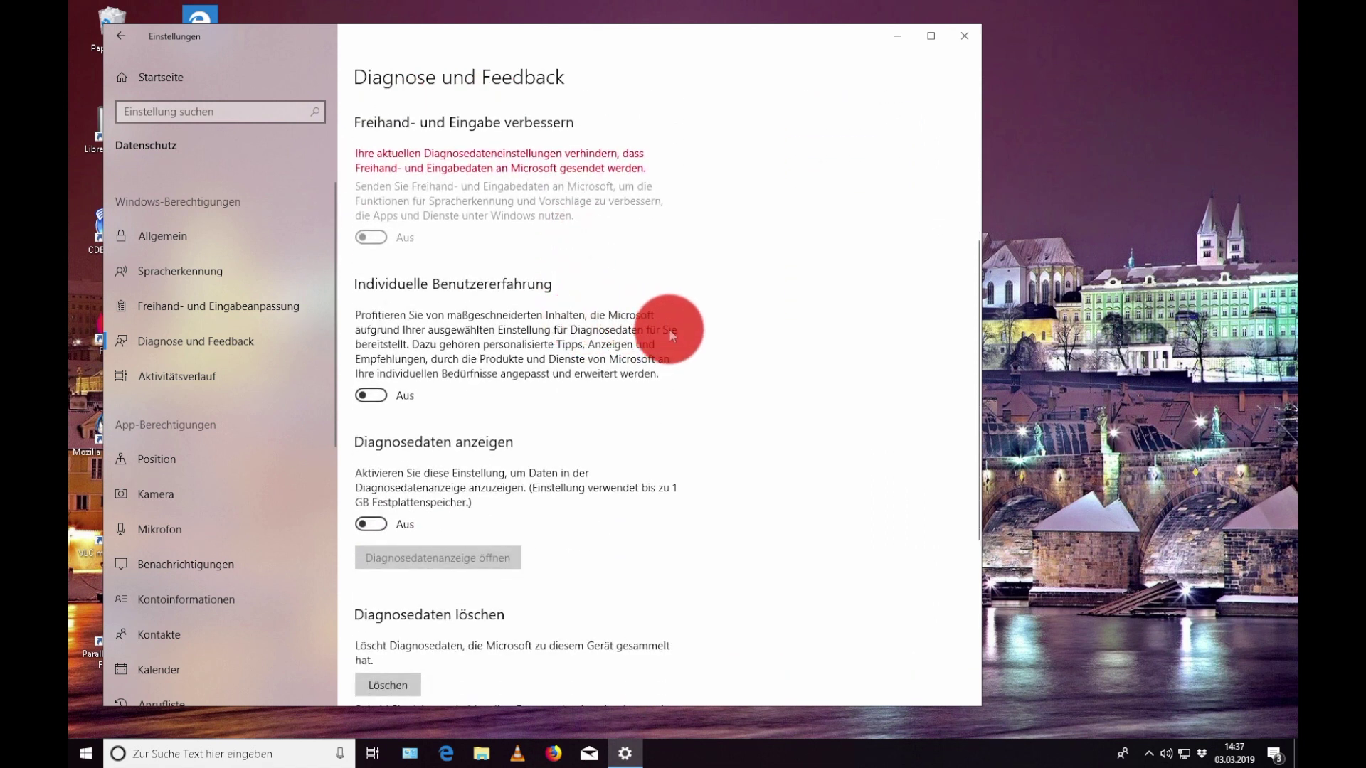
pyautogui.scroll(-5, 668, 329)
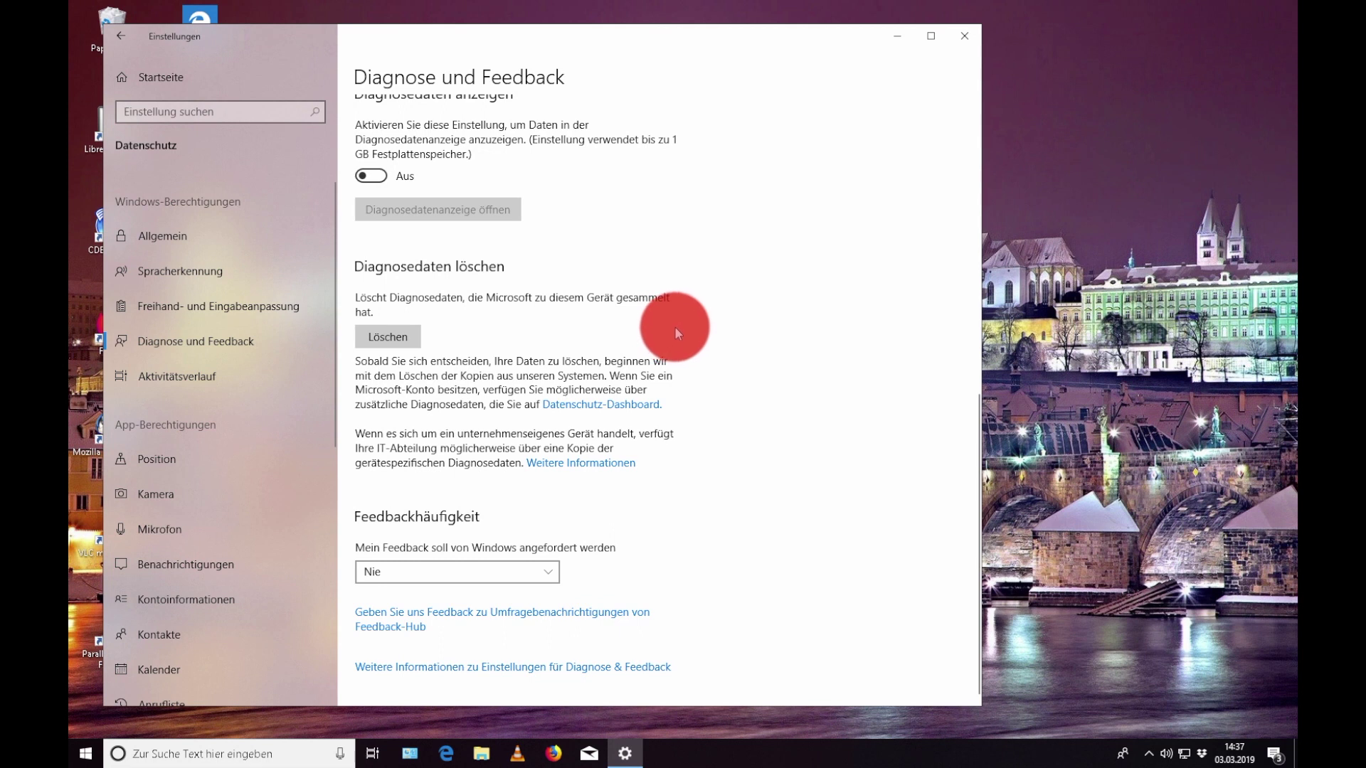
pyautogui.scroll(2, 674, 327)
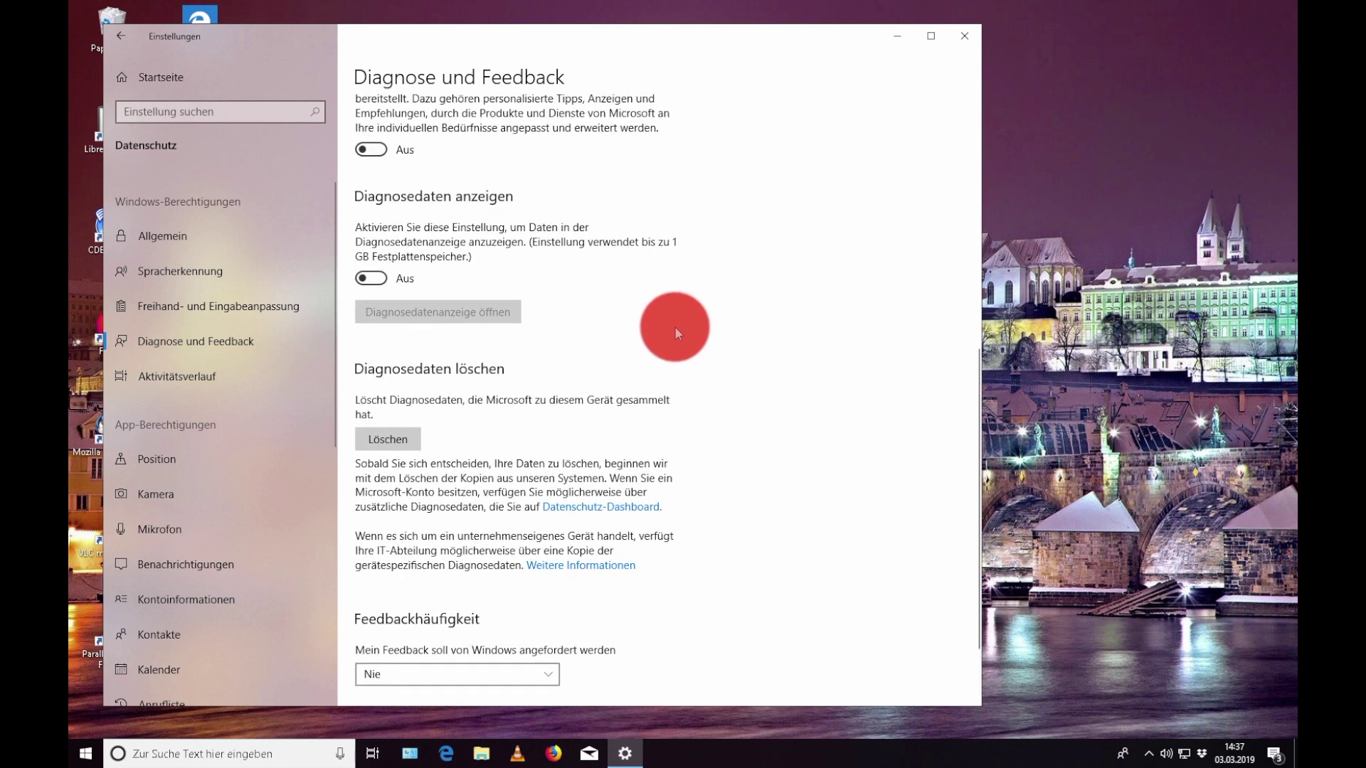
pyautogui.scroll(4, 592, 361)
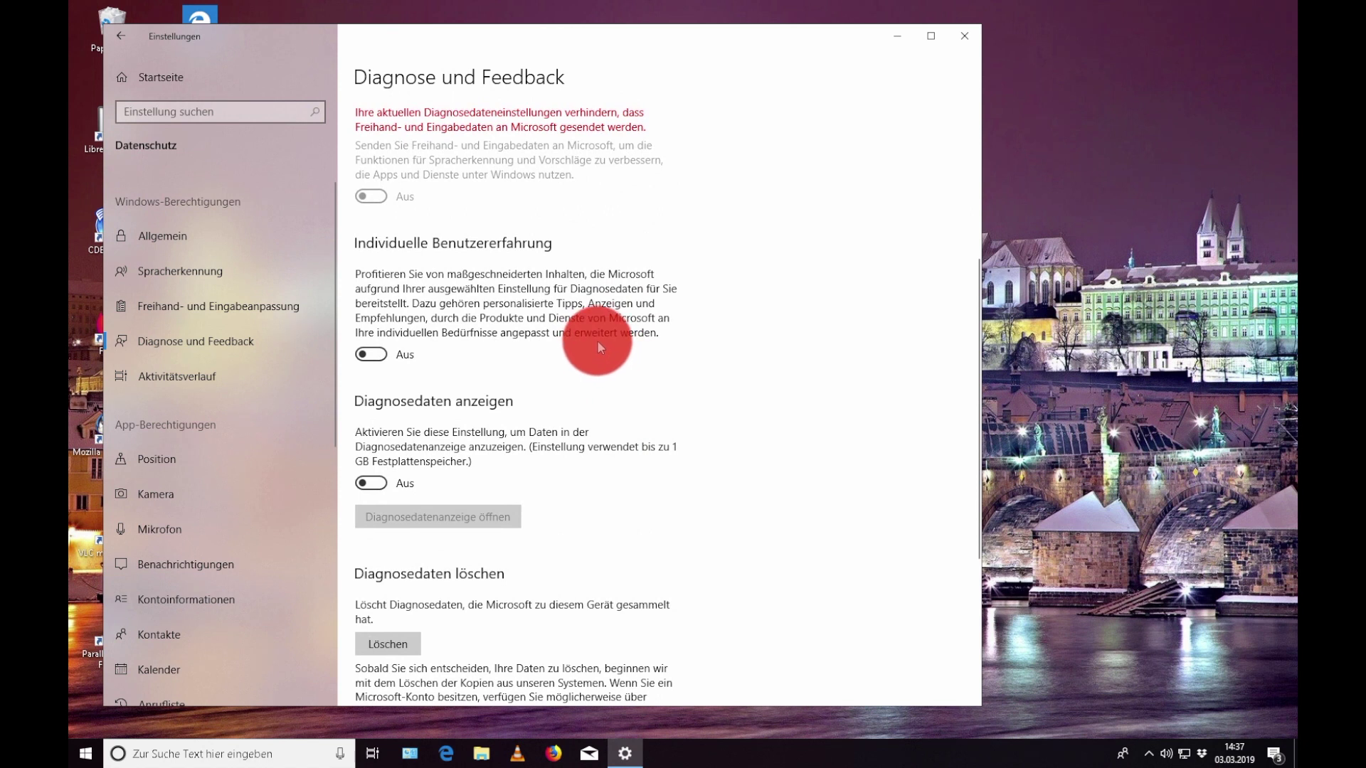
pyautogui.scroll(2, 601, 340)
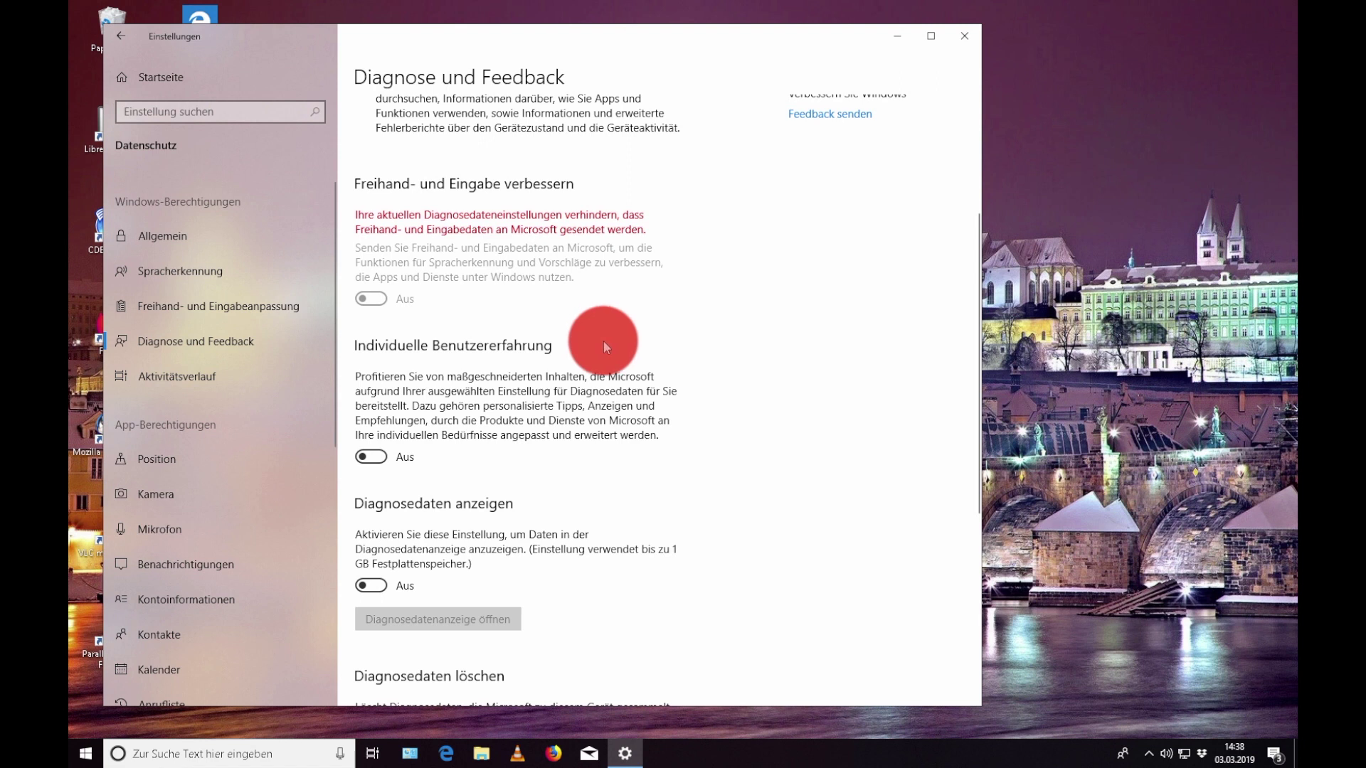
pyautogui.scroll(5, 603, 340)
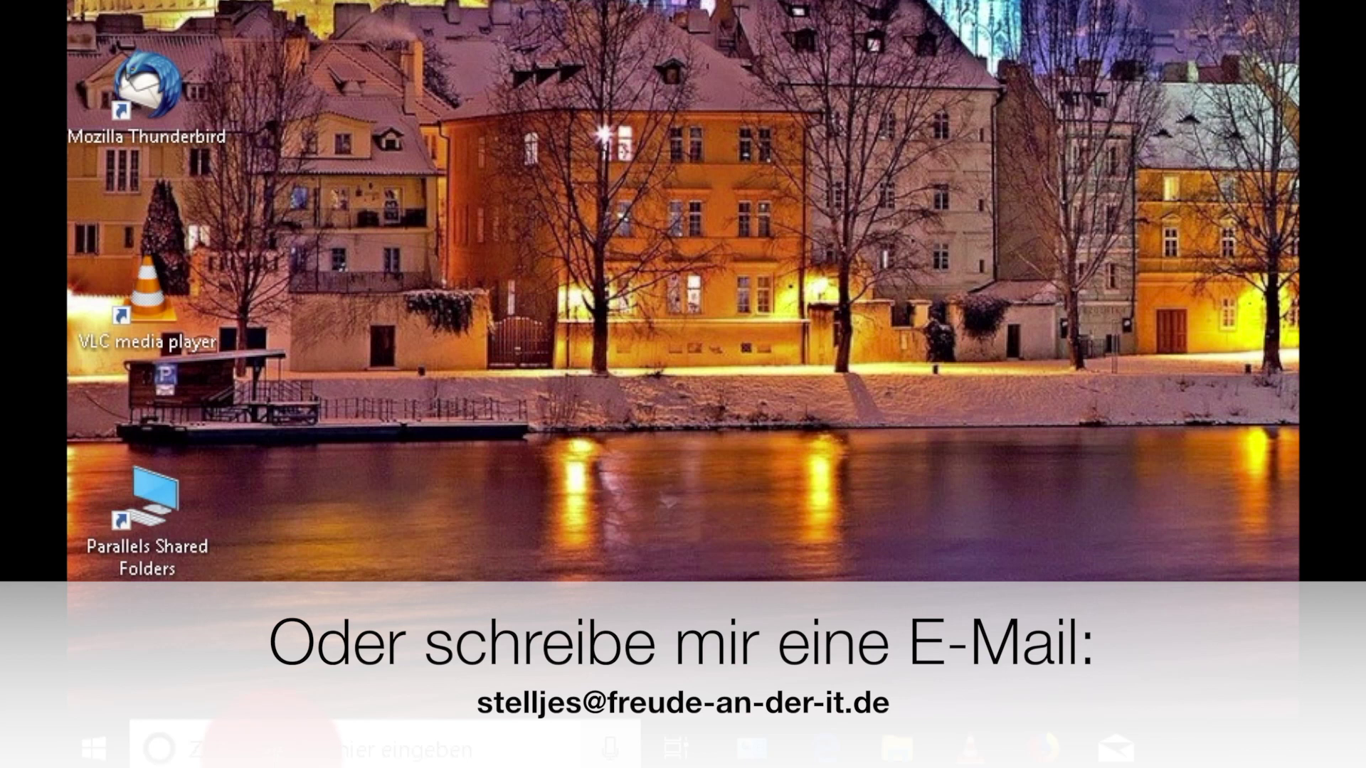
# - Search Windows for regedit, launch the Registrierungs-Editor as administrator and allow it to make changes to the device
pyautogui.click(270, 747)
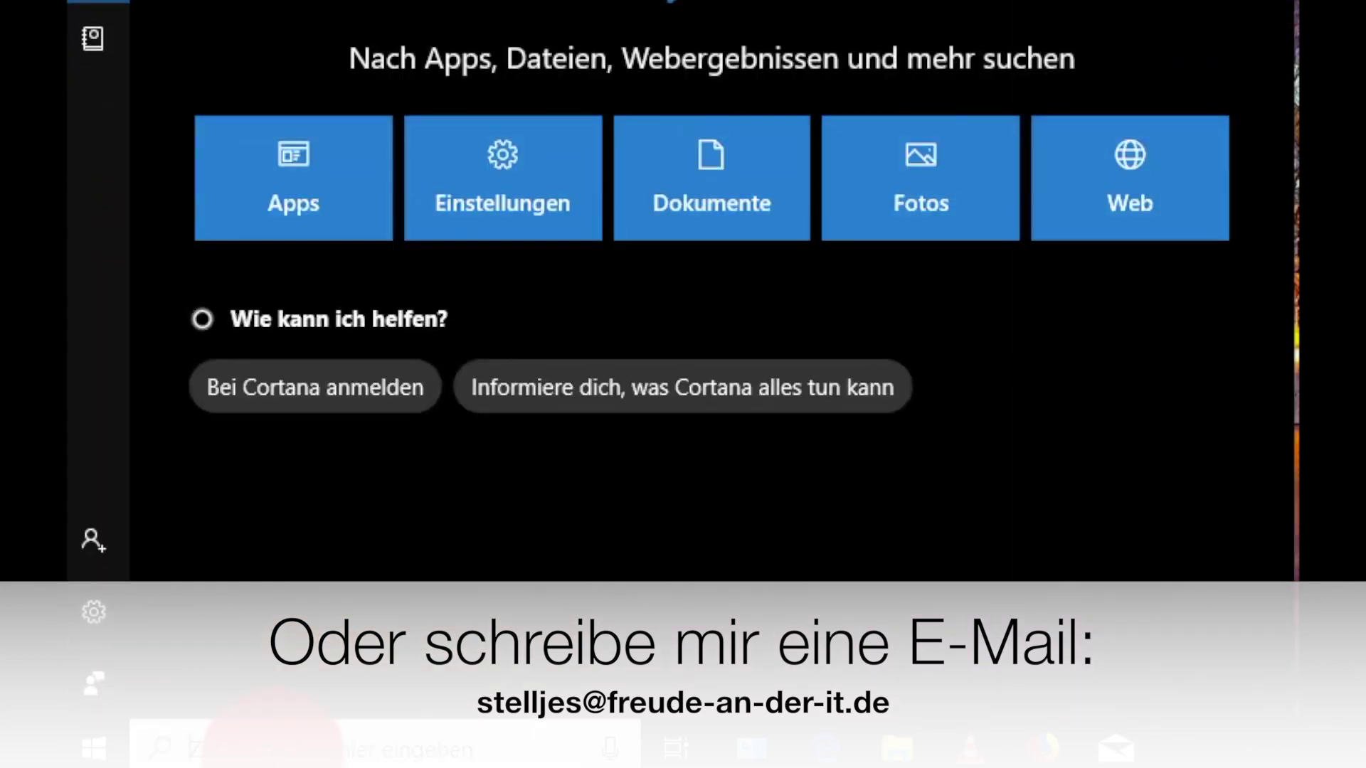
pyautogui.write('regedit')
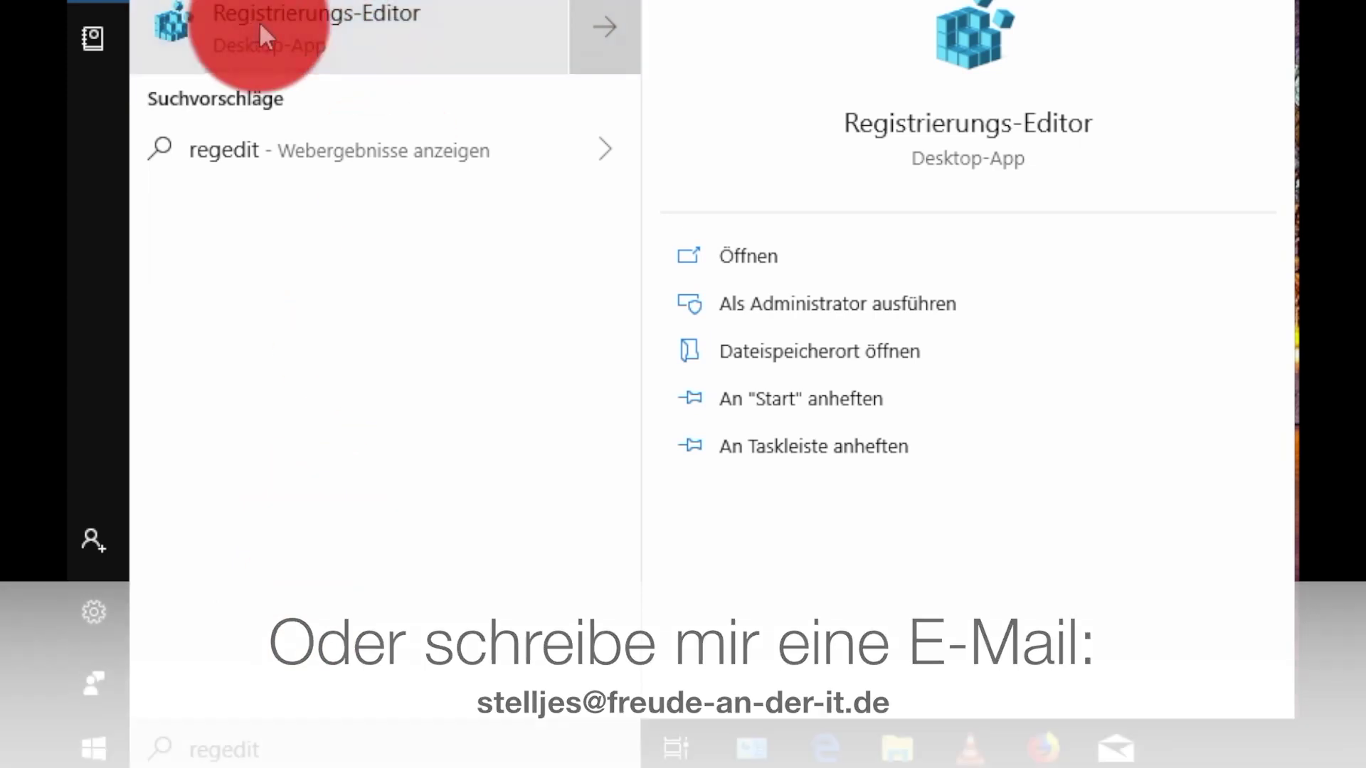
pyautogui.rightClick(259, 23)
pyautogui.click(324, 48)
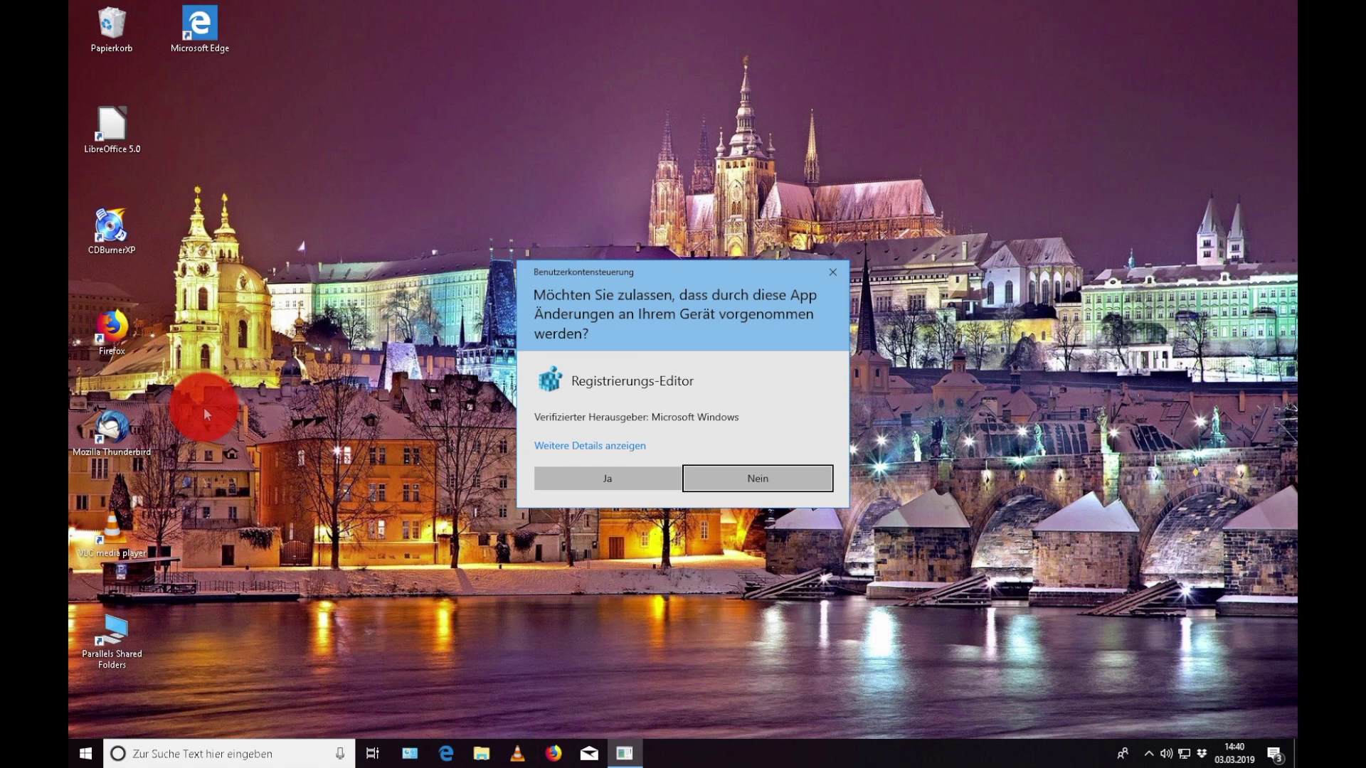
pyautogui.click(615, 482)
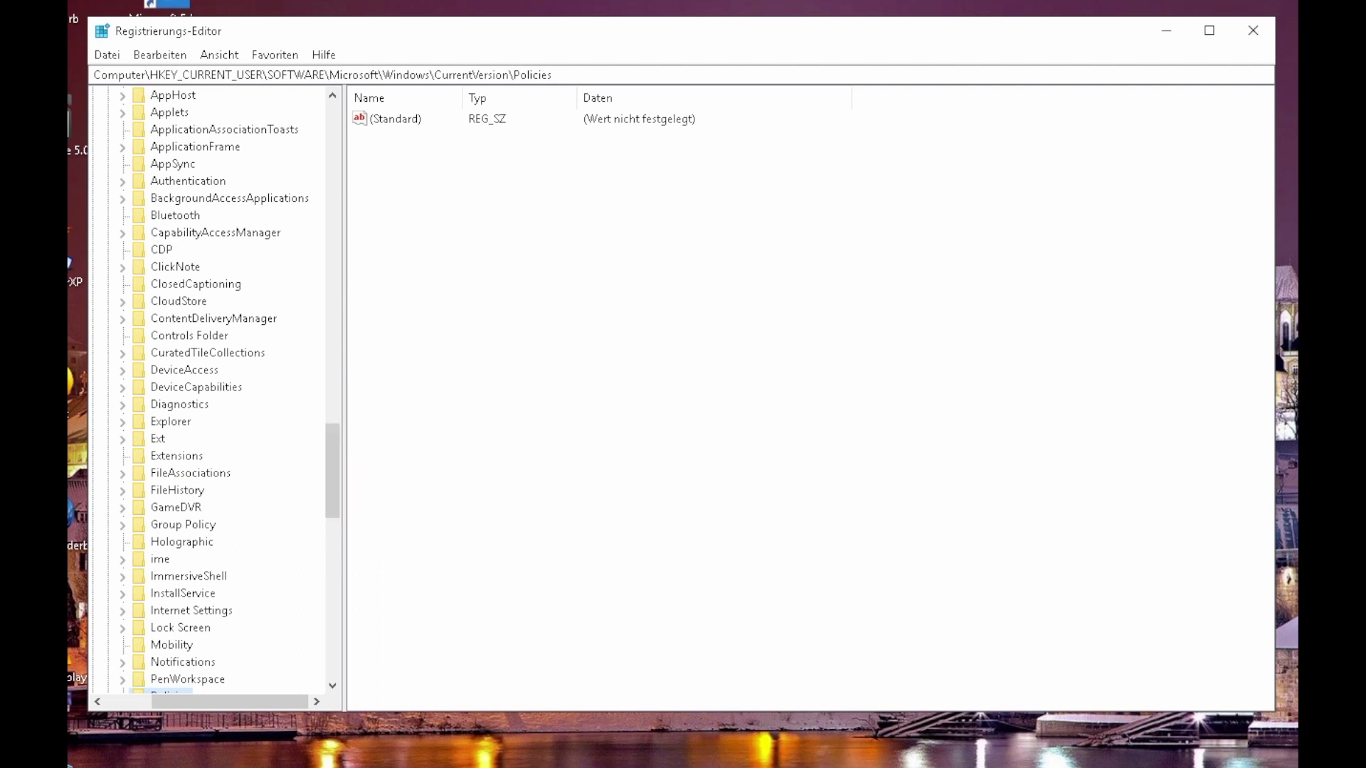
# - Collapse the expanded HKEY_CURRENT_USER branch in the registry tree
pyautogui.moveTo(330, 434); pyautogui.dragTo(189, 122)
pyautogui.moveTo(211, 701); pyautogui.dragTo(121, 540)
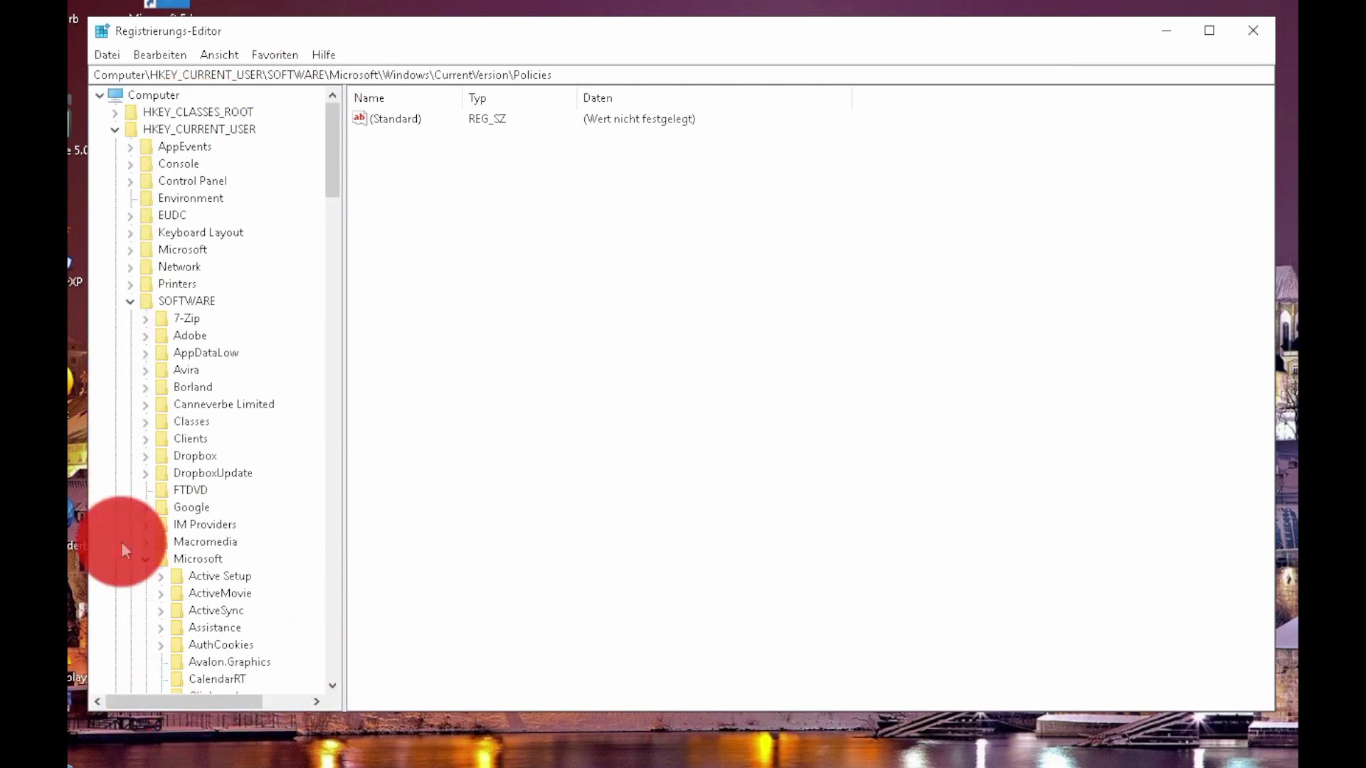
pyautogui.click(114, 129)
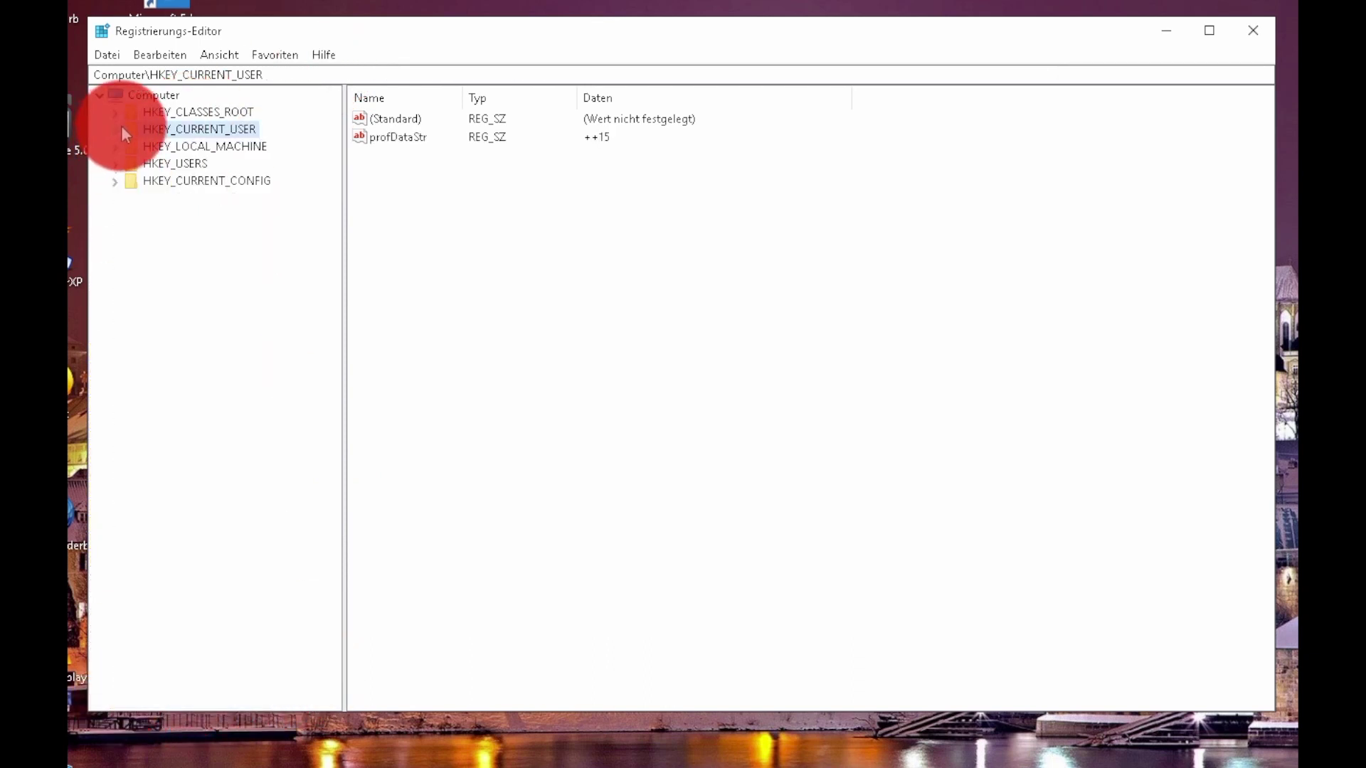
# - Open the registry key HKEY_LOCAL_MACHINE\SOFTWARE\Policies\Microsoft\Windows\DataCollection
pyautogui.click(174, 145)
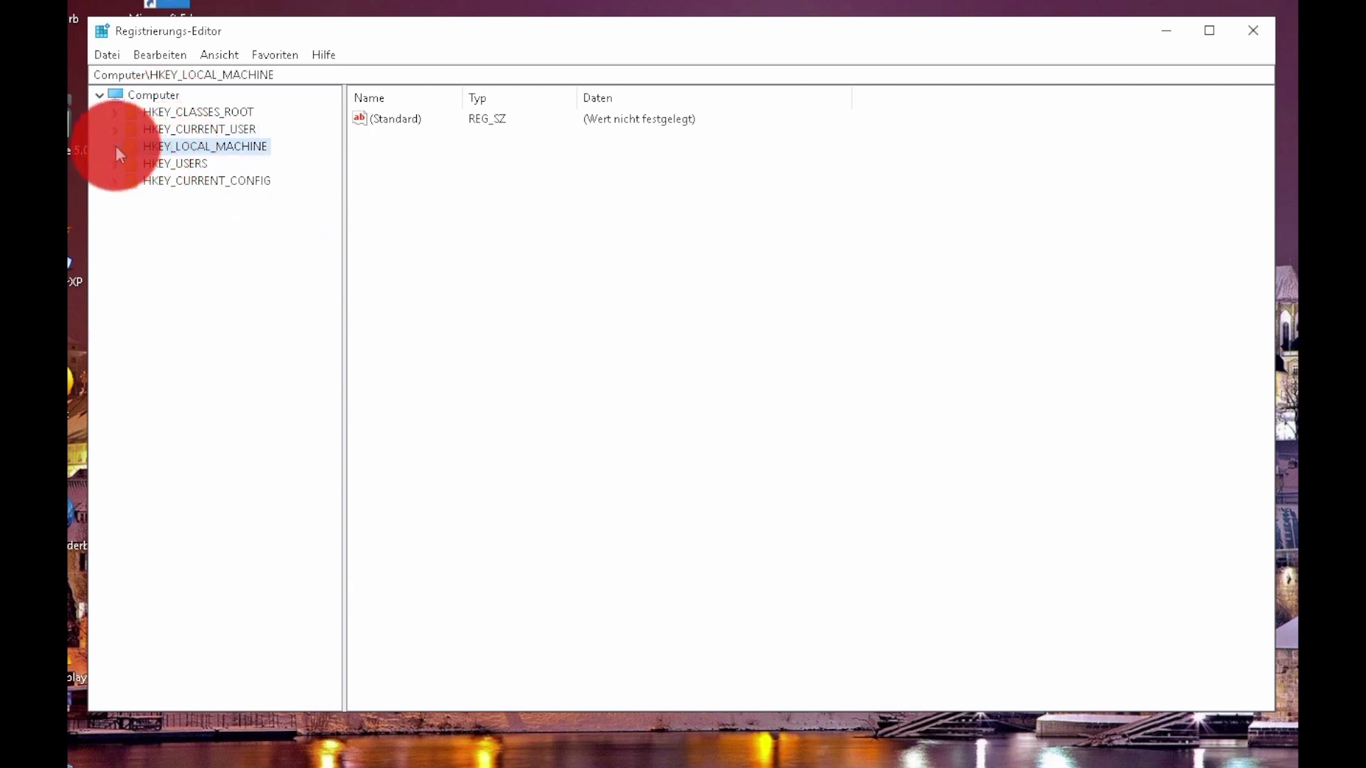
pyautogui.click(116, 148)
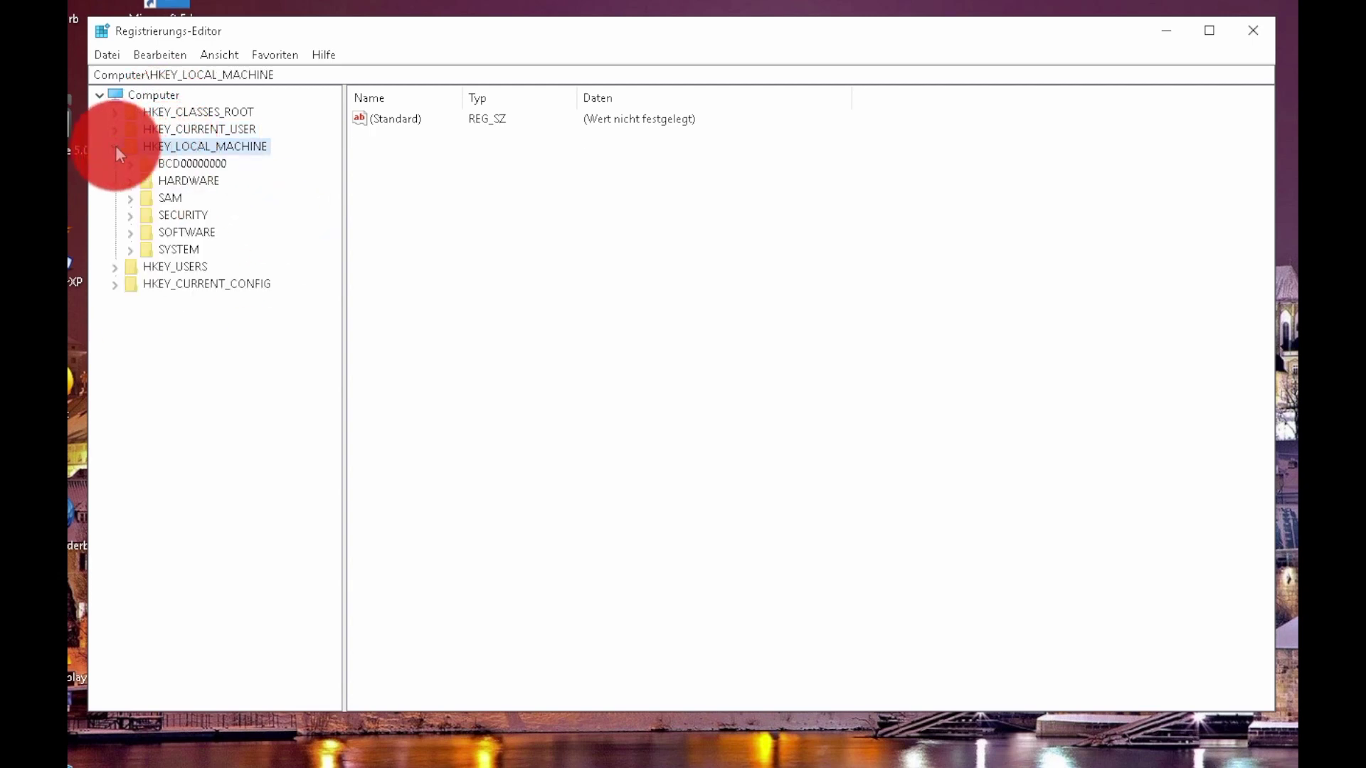
pyautogui.click(131, 233)
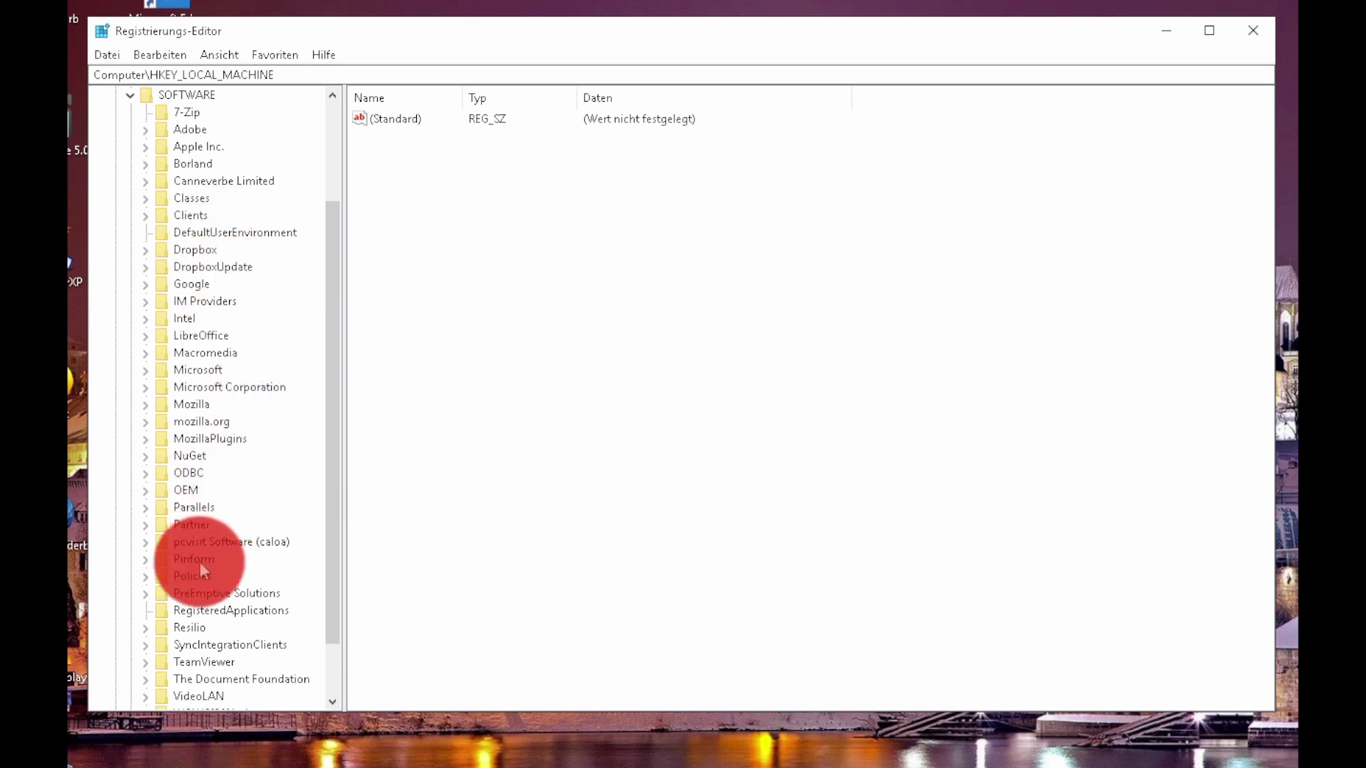
pyautogui.click(145, 576)
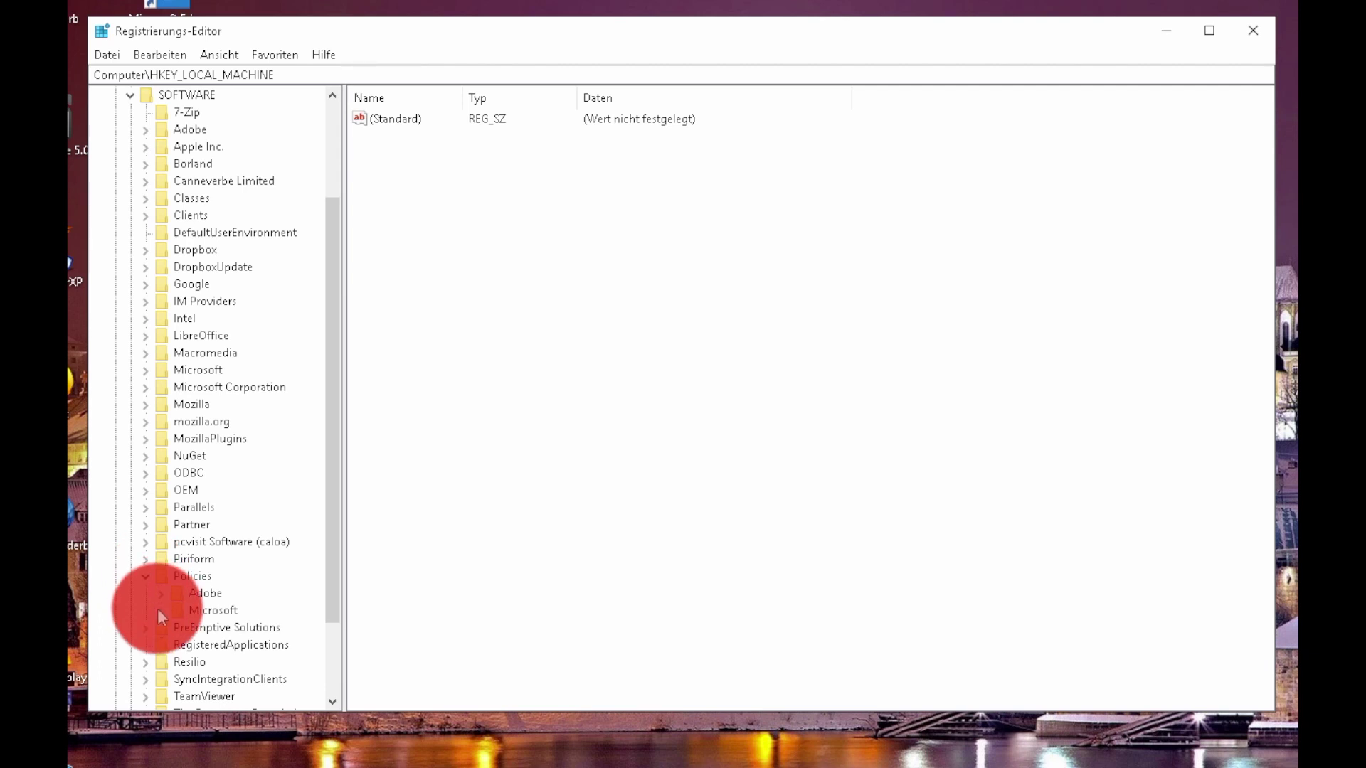
pyautogui.click(162, 609)
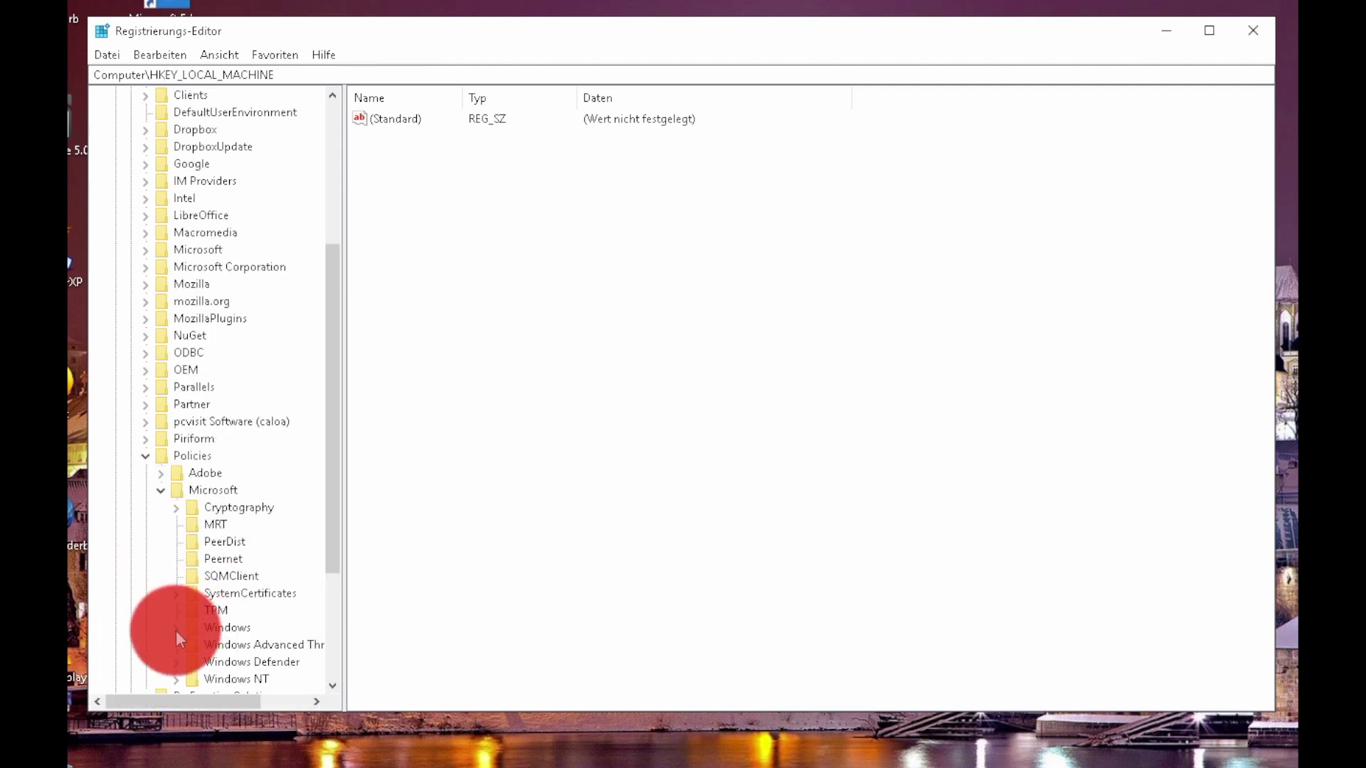
pyautogui.click(175, 630)
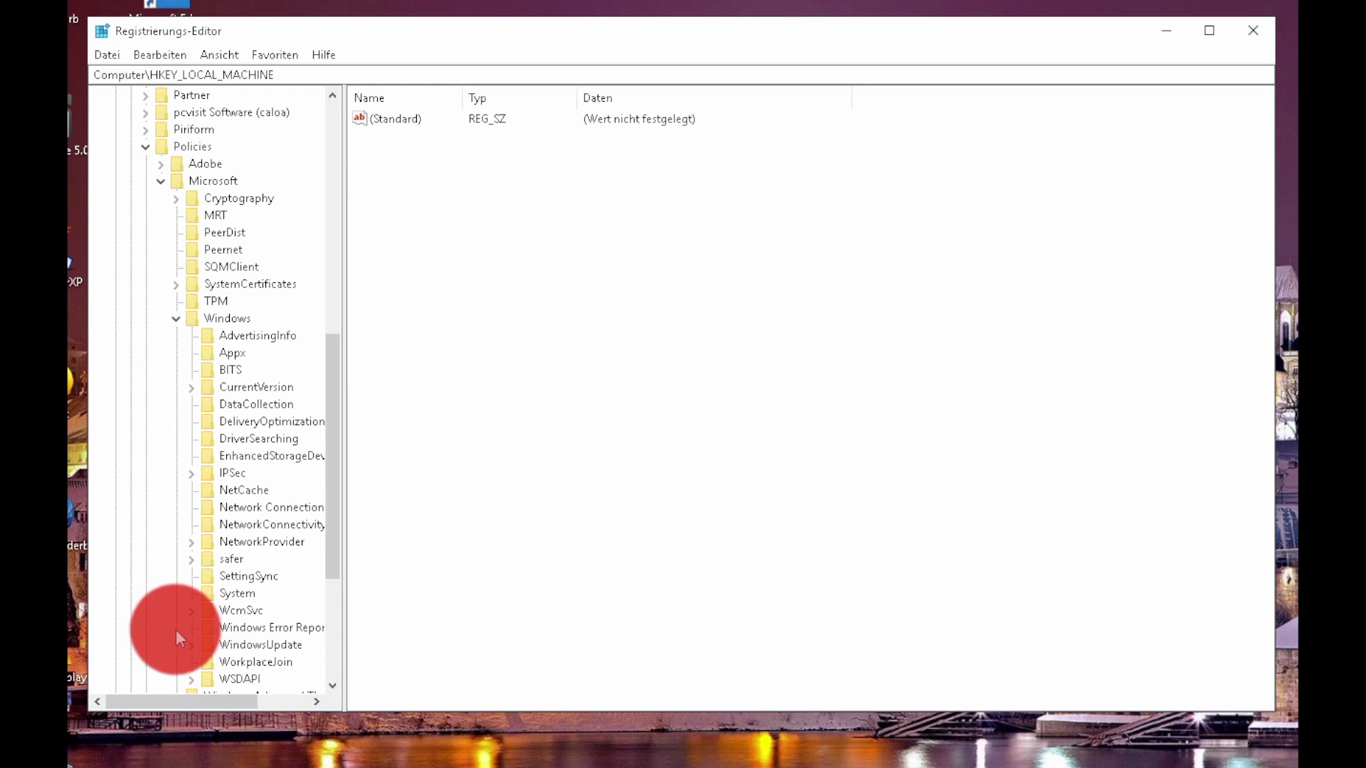
pyautogui.click(222, 404)
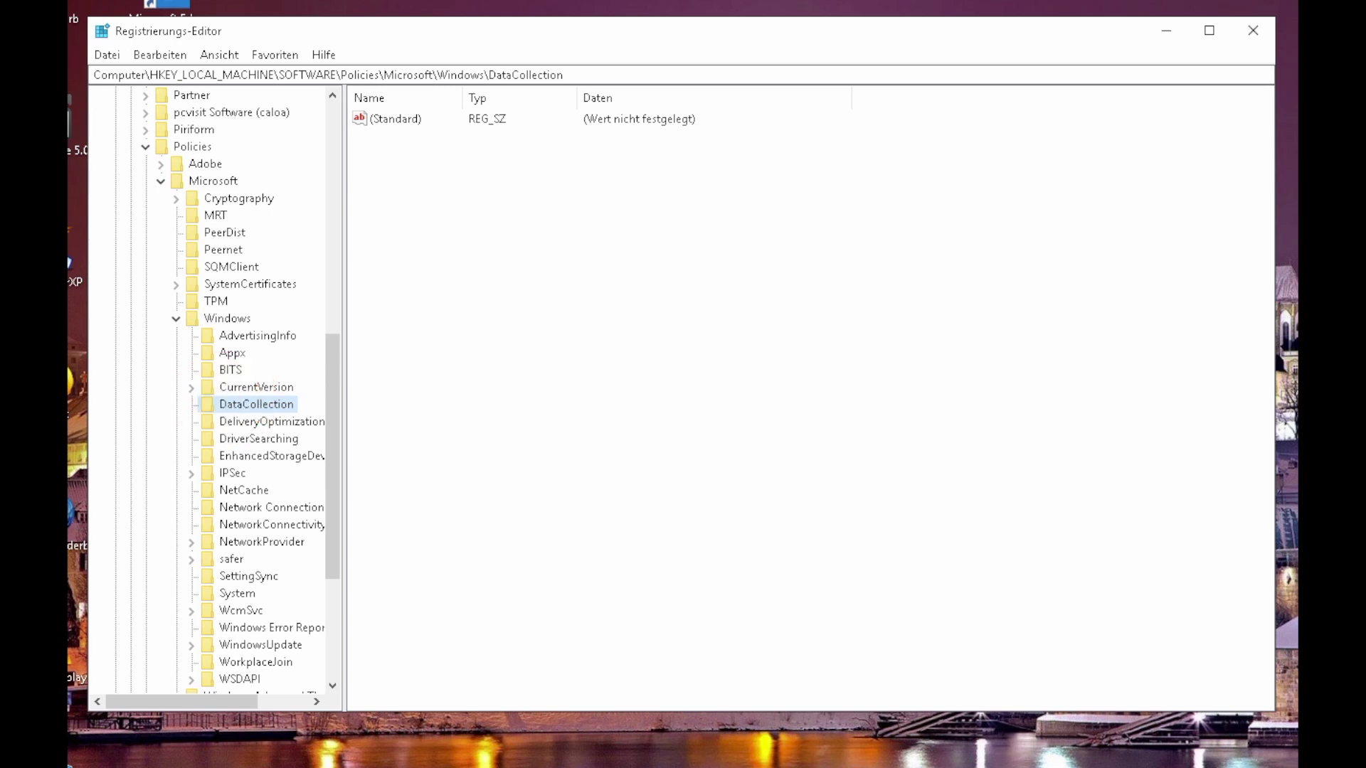
# - Create a new DWORD-Wert (32-Bit) in the DataCollection key and name it AllowTelemtry
pyautogui.rightClick(395, 143)
pyautogui.moveTo(427, 153)
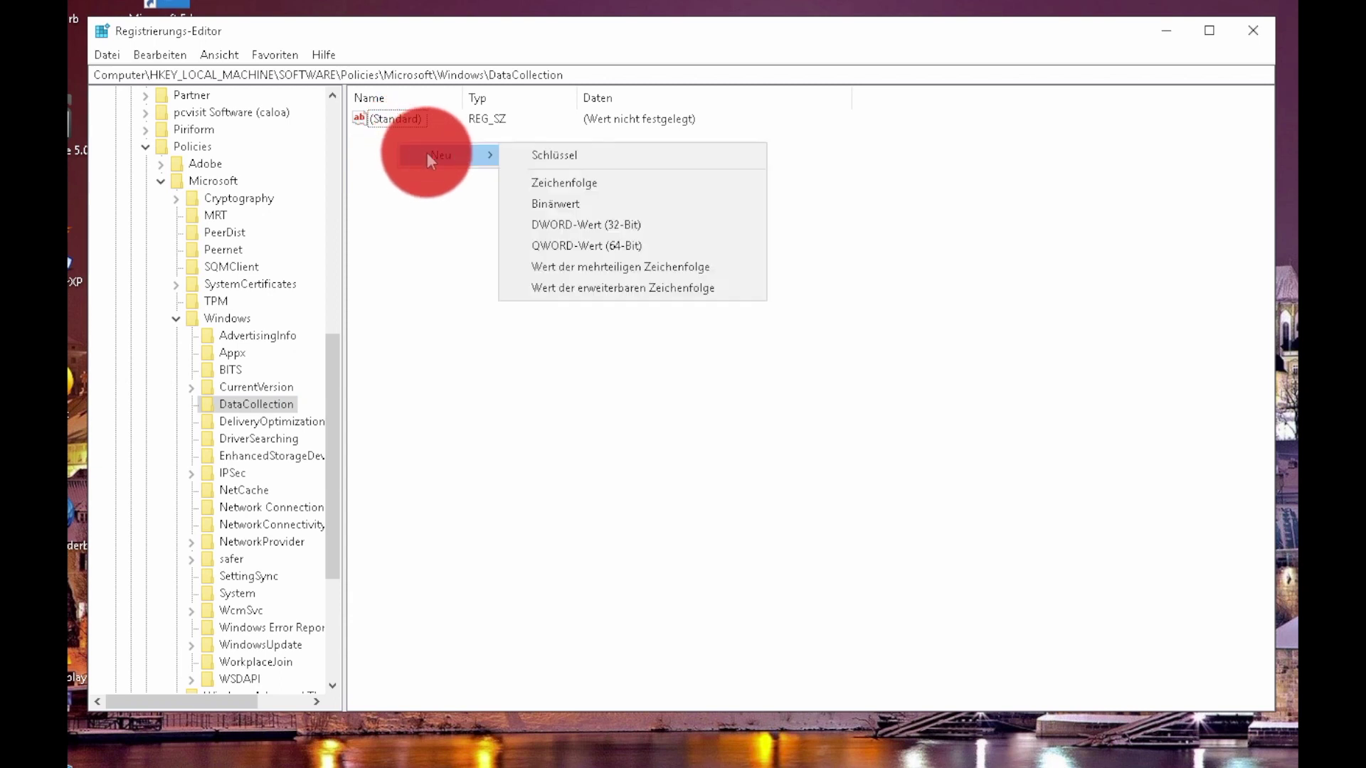
pyautogui.click(581, 222)
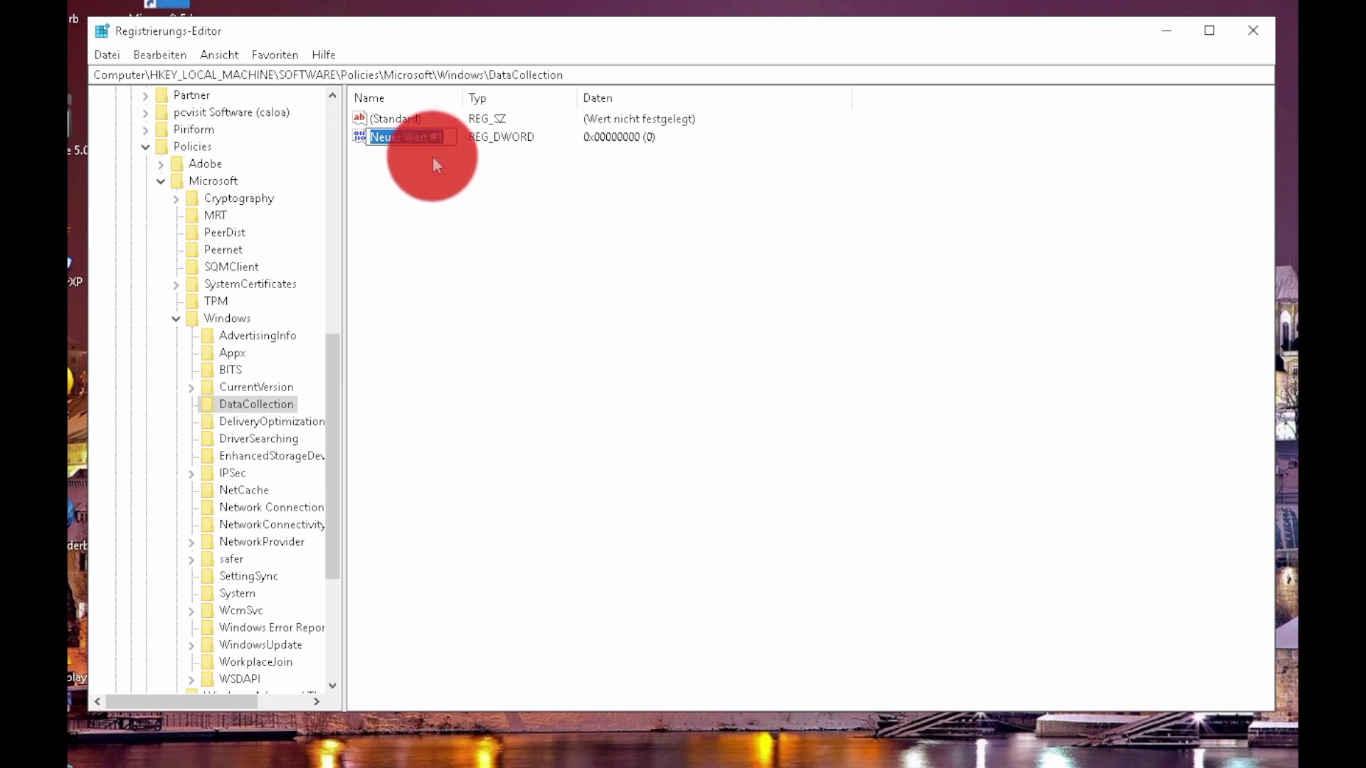
pyautogui.write('AllowTelemetry')
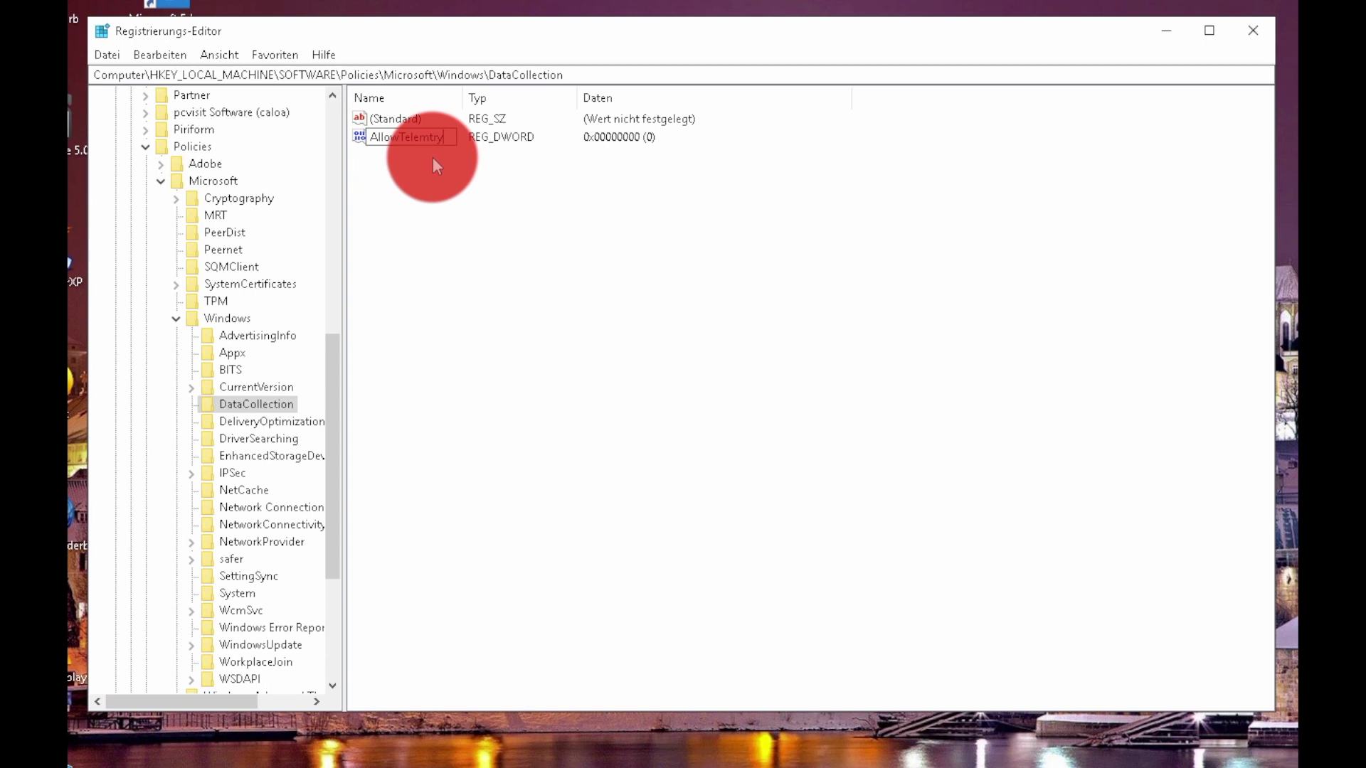
pyautogui.press('Return')
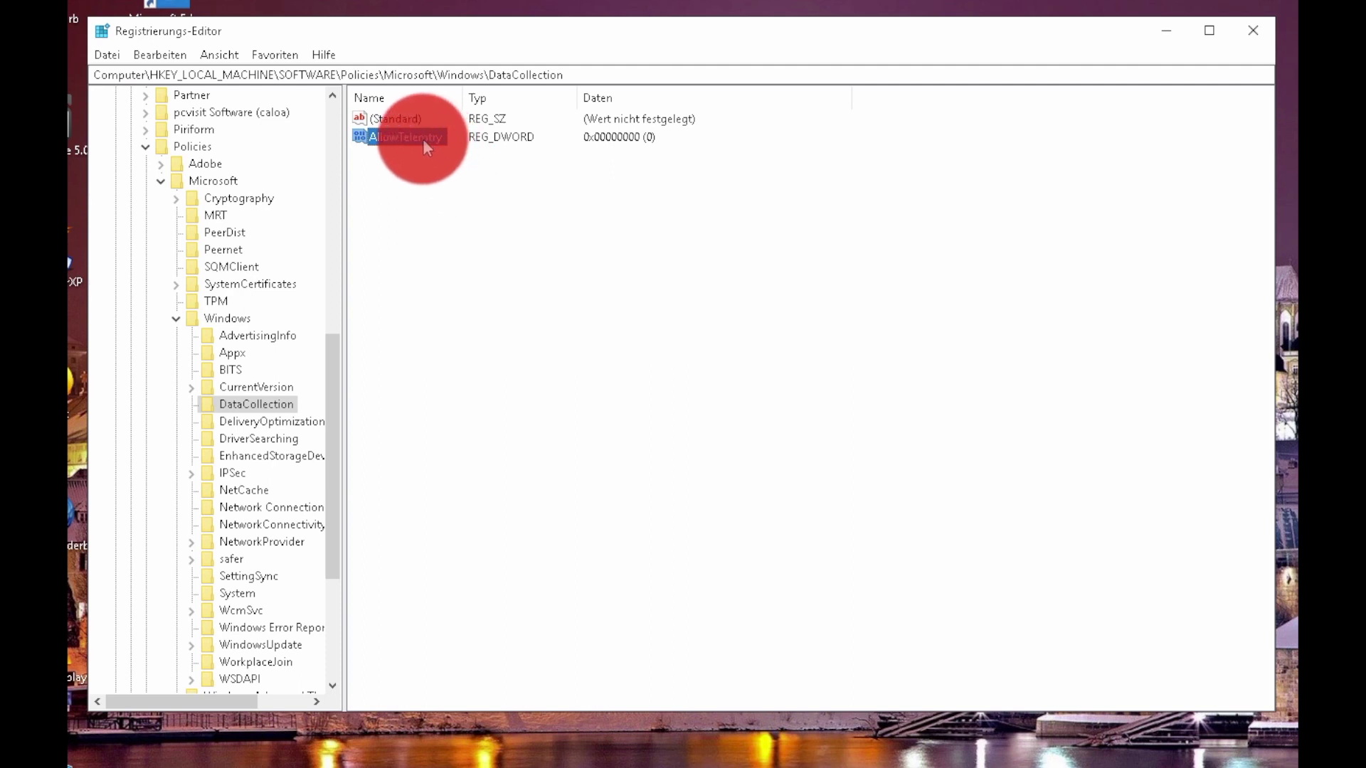
# - Correct the spelling of the new DWORD value's name to AllowTelemetry
pyautogui.rightClick(426, 139)
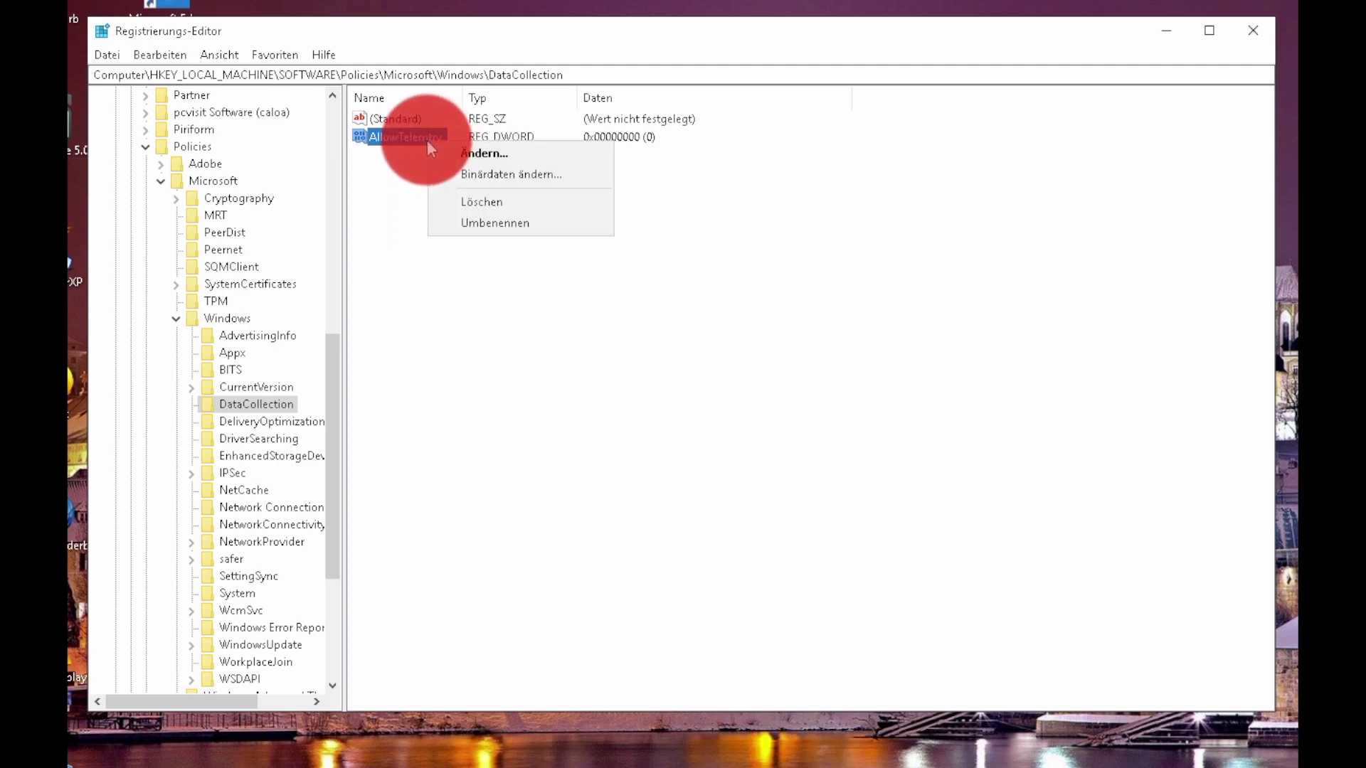
pyautogui.click(460, 222)
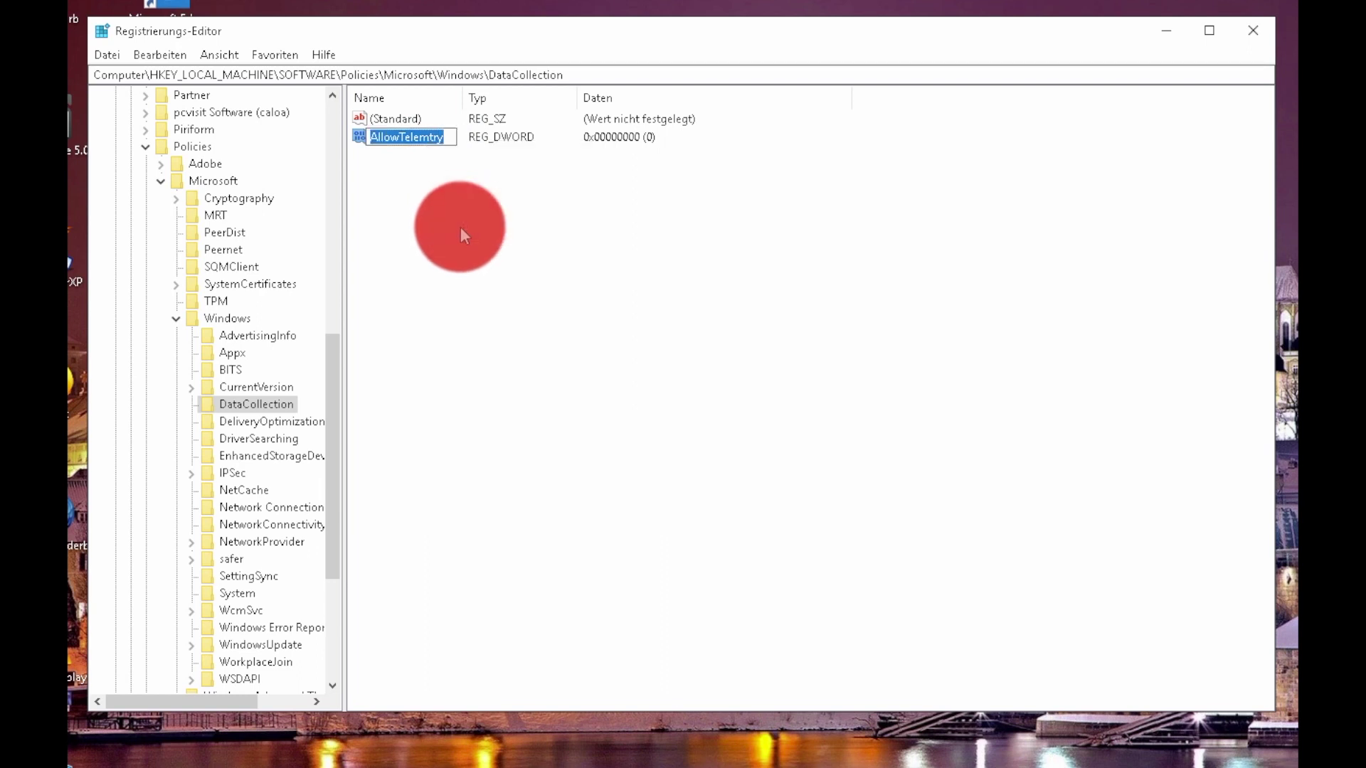
pyautogui.press('End')
pyautogui.press('Left')
pyautogui.press('Left')
pyautogui.press('Left')
pyautogui.write('e')
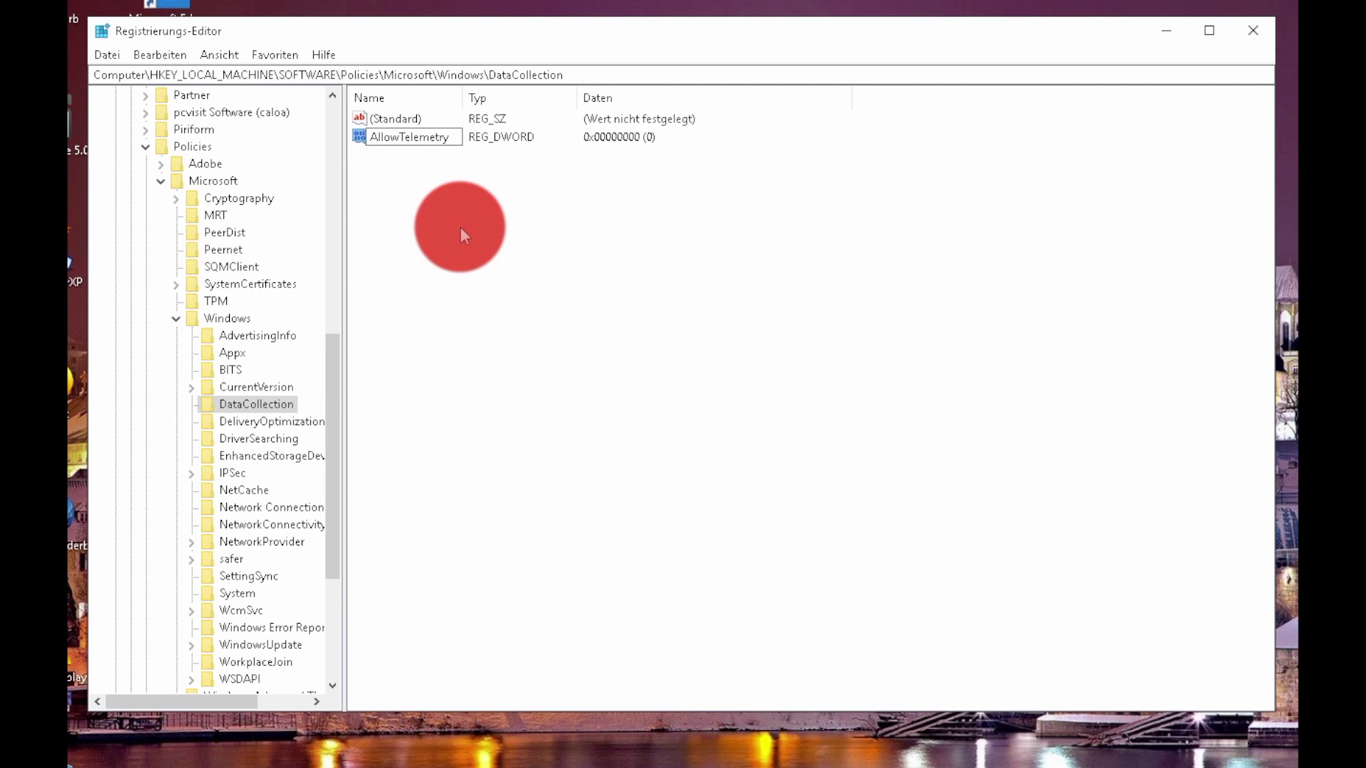
pyautogui.press('Return')
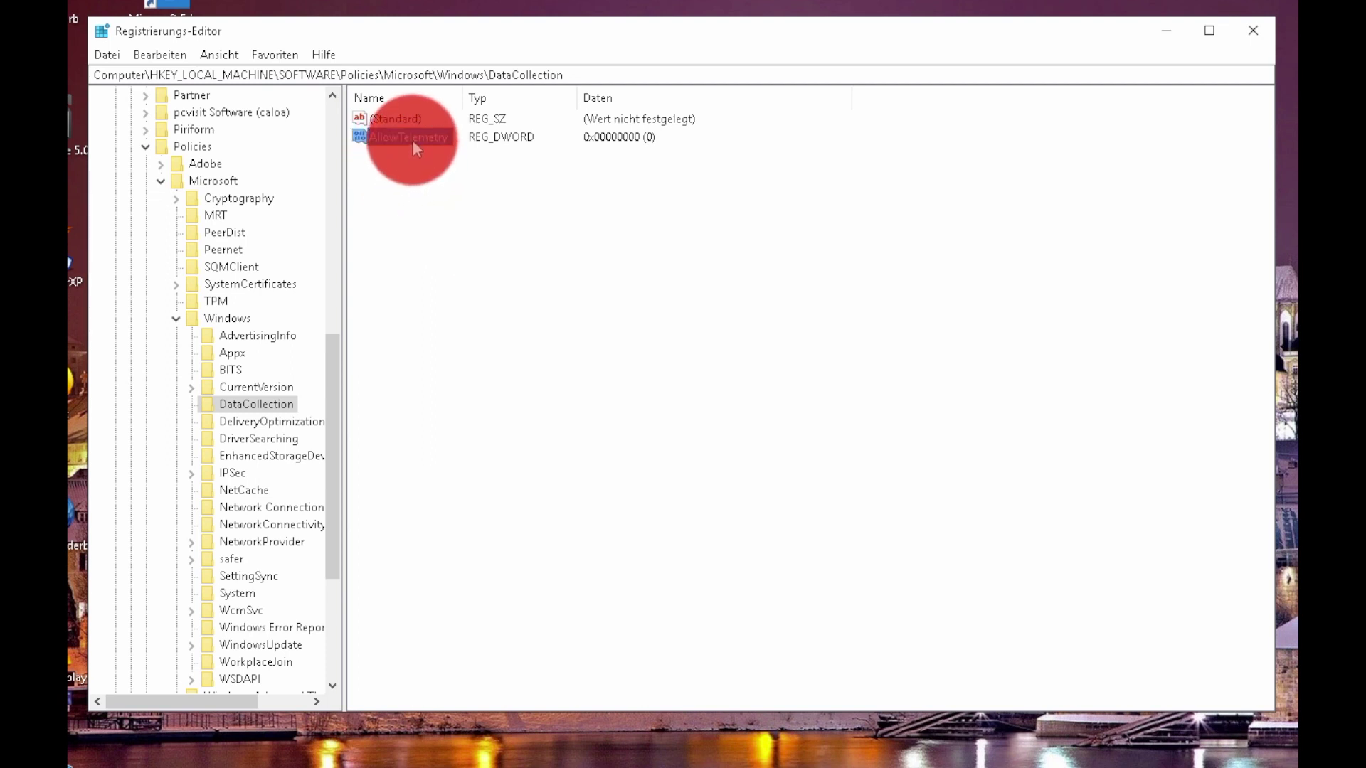
# - Check the AllowTelemetry value data, cancel the edit and close the Registrierungs-Editor
pyautogui.doubleClick(411, 133)
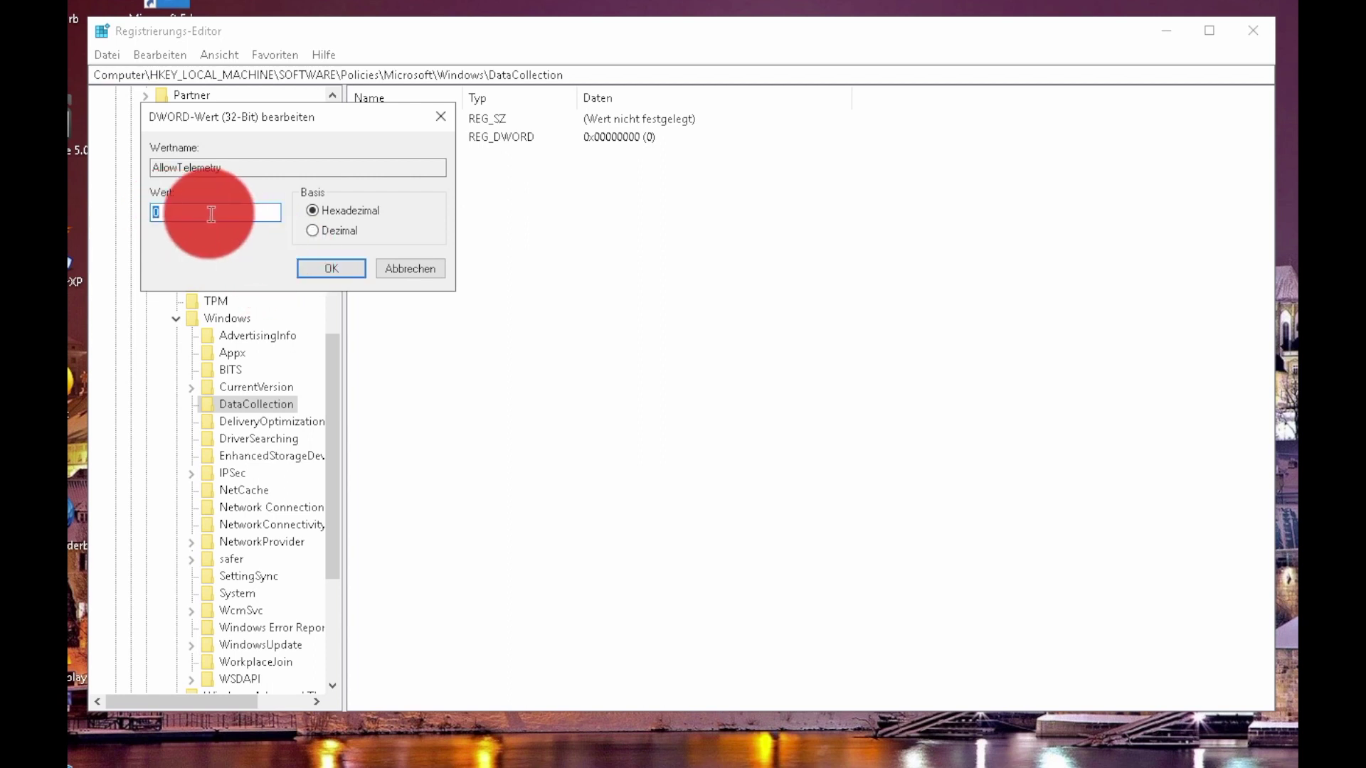
pyautogui.click(413, 268)
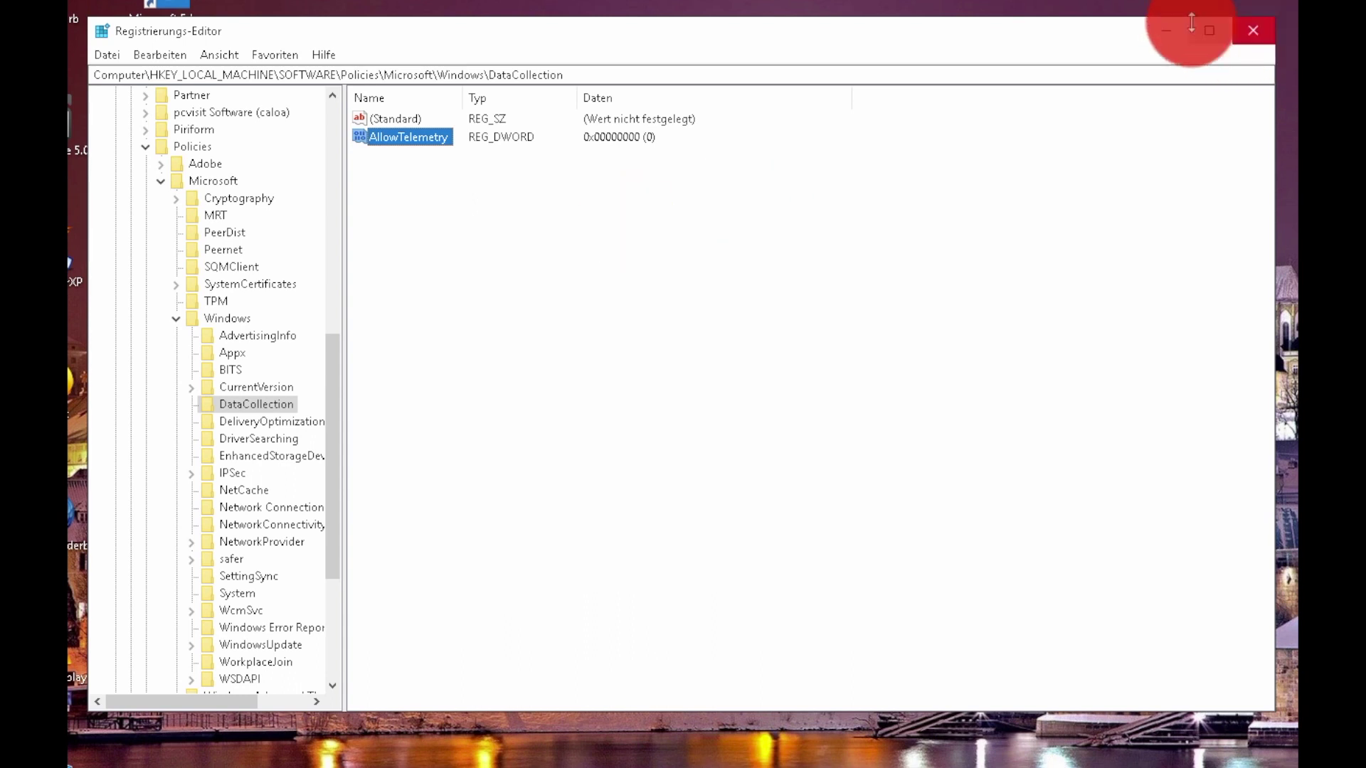
pyautogui.click(1252, 30)
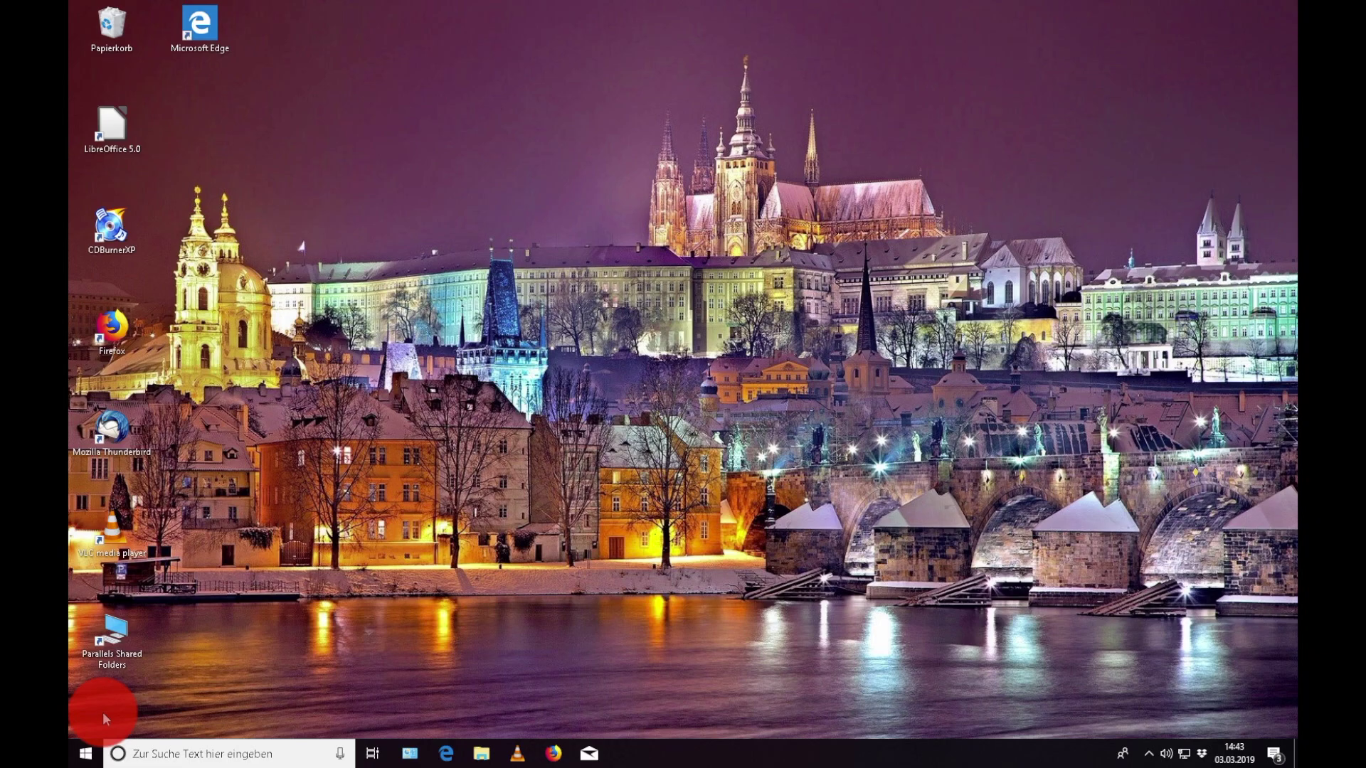
# - Open the Computerverwaltung and display the Dienste list under Dienste und Anwendungen
pyautogui.rightClick(88, 756)
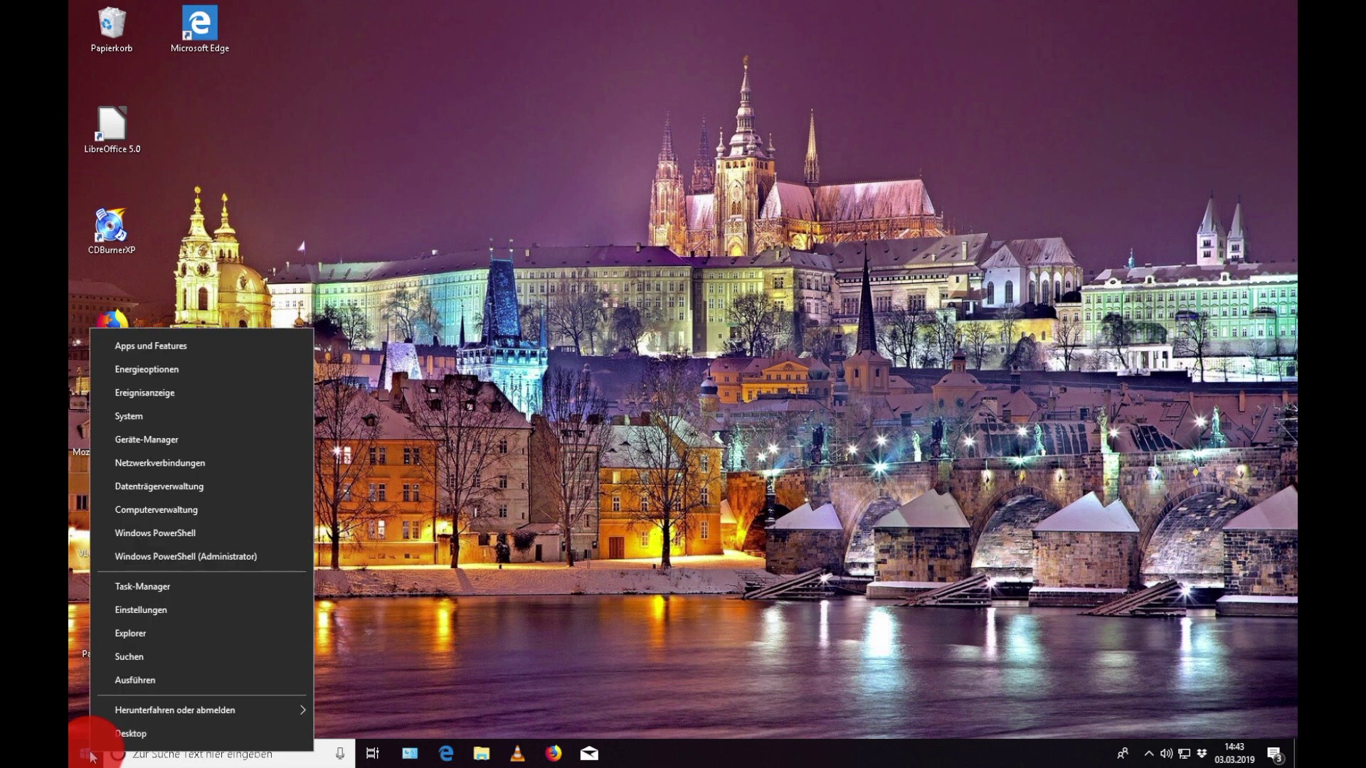
pyautogui.click(169, 509)
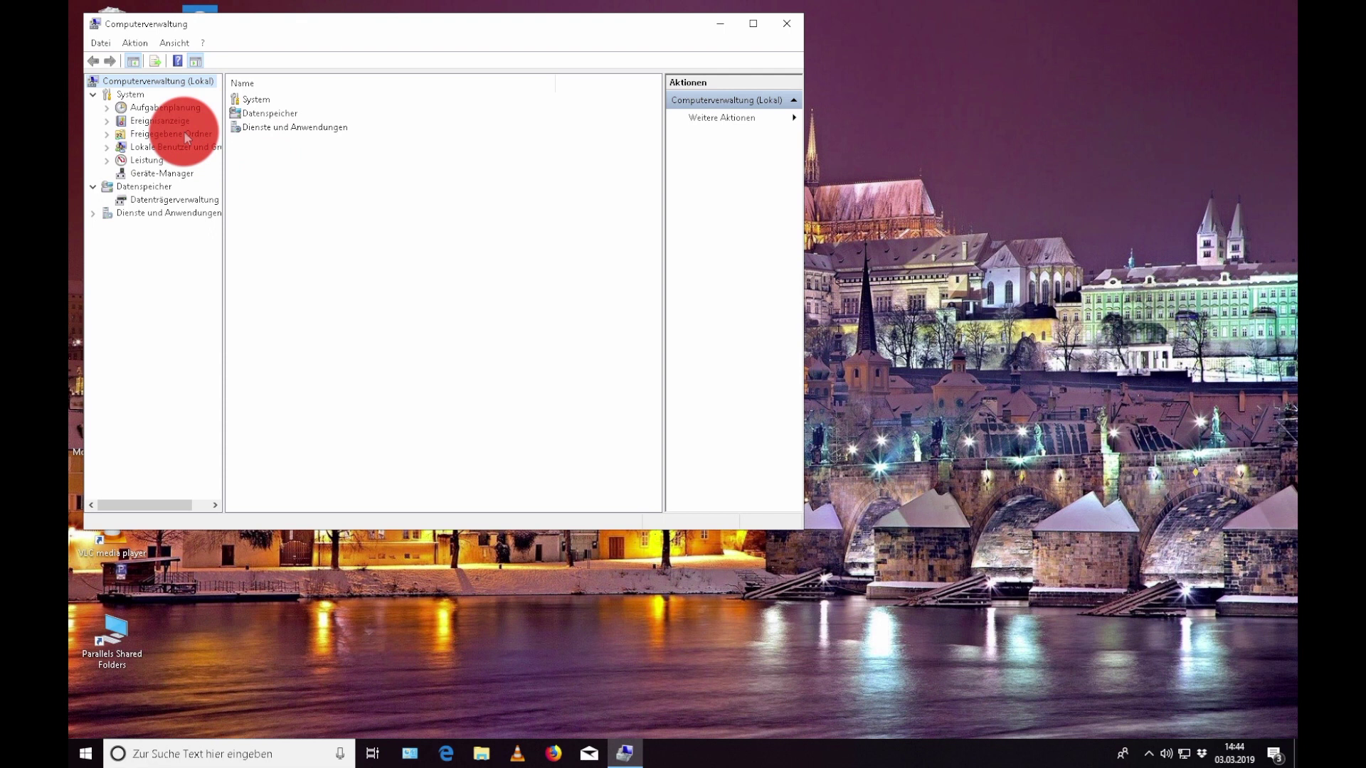
pyautogui.click(94, 217)
pyautogui.click(134, 225)
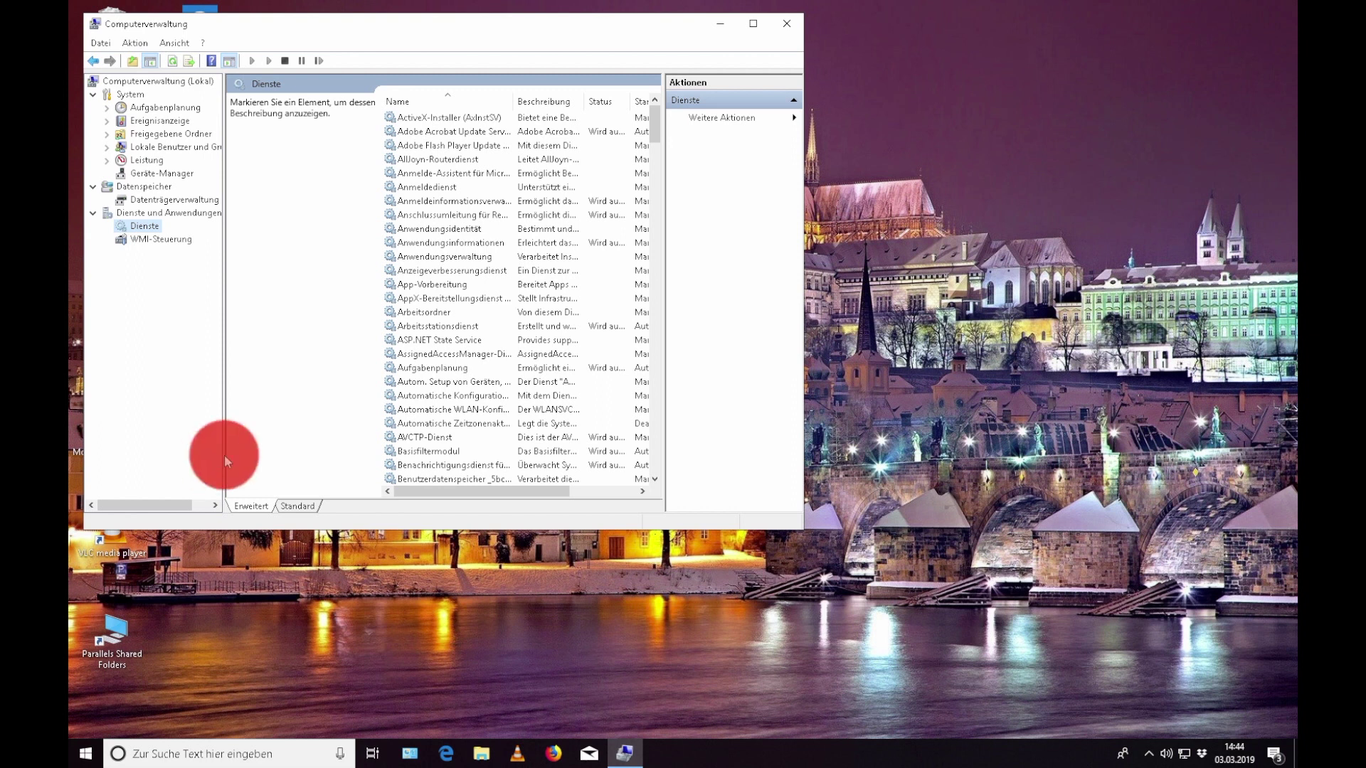
# - Maximize the Computerverwaltung window and open the properties of the service Benutzererfahrung und Telemetrie im verbundenen Modus
pyautogui.scroll(-1, 467, 406)
pyautogui.scroll(-1, 467, 400)
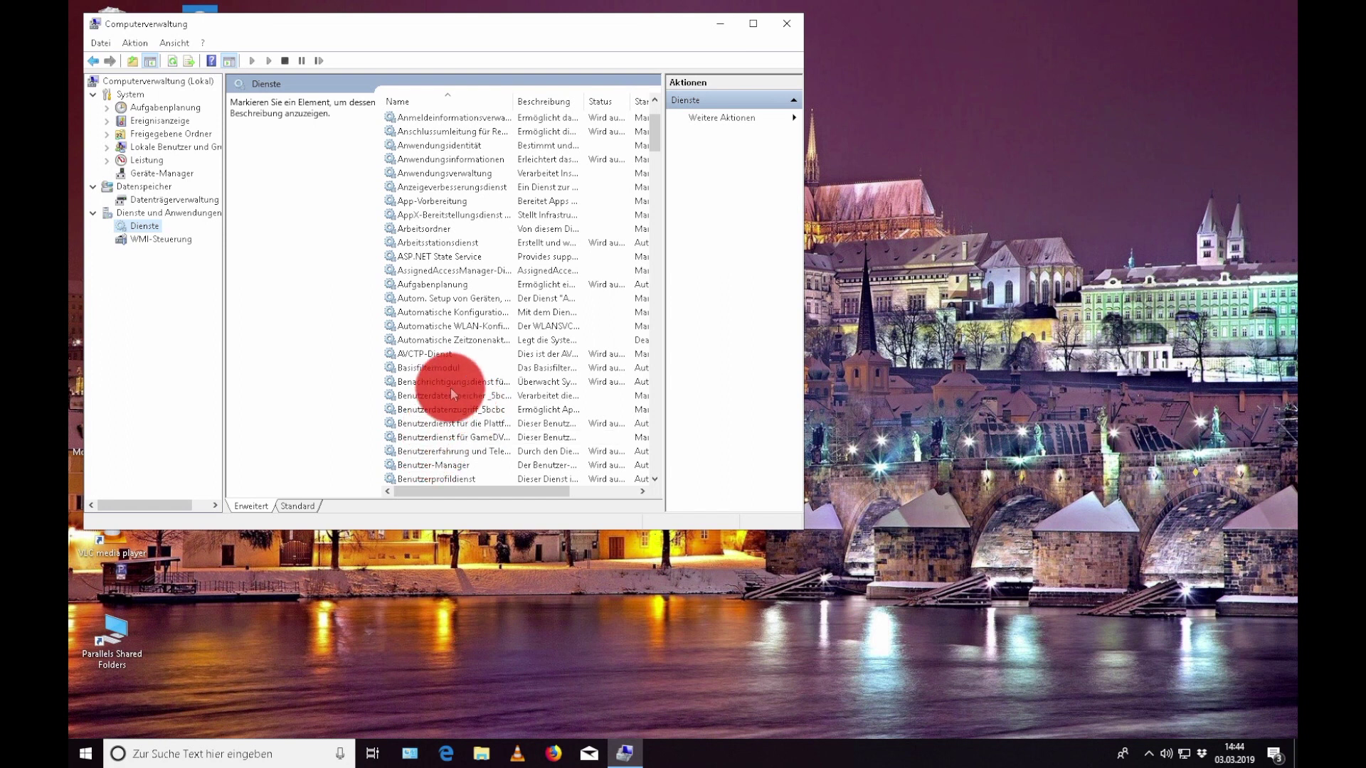
pyautogui.click(492, 451)
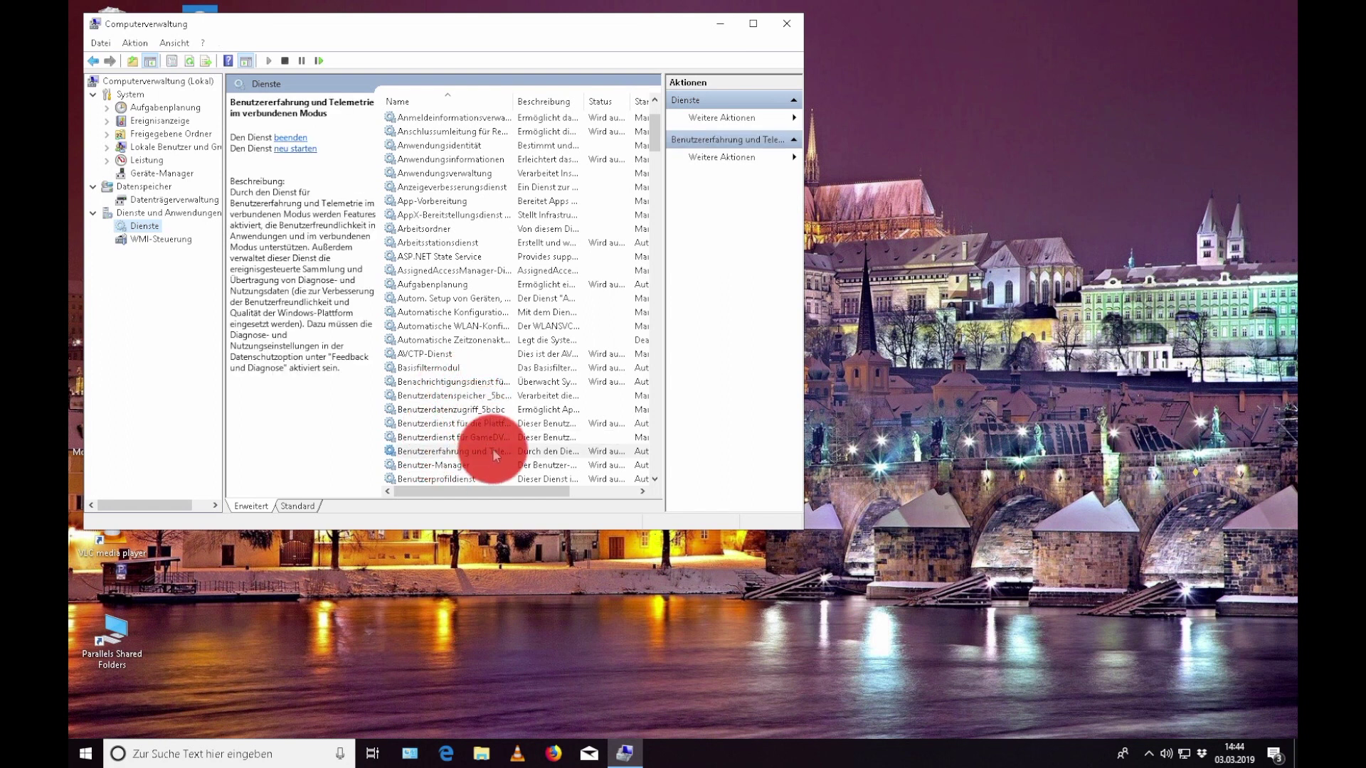
pyautogui.doubleClick(758, 18)
pyautogui.moveTo(498, 83); pyautogui.dragTo(602, 88)
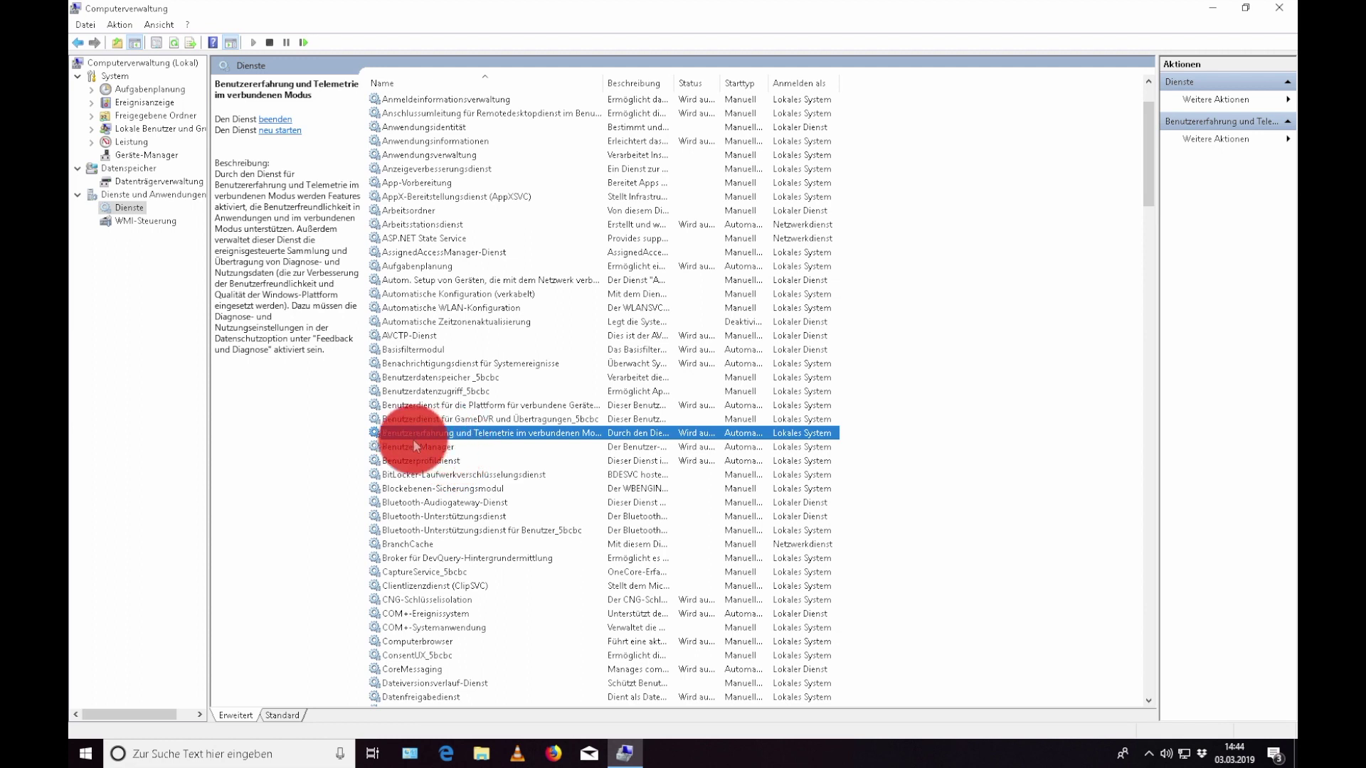
pyautogui.doubleClick(502, 433)
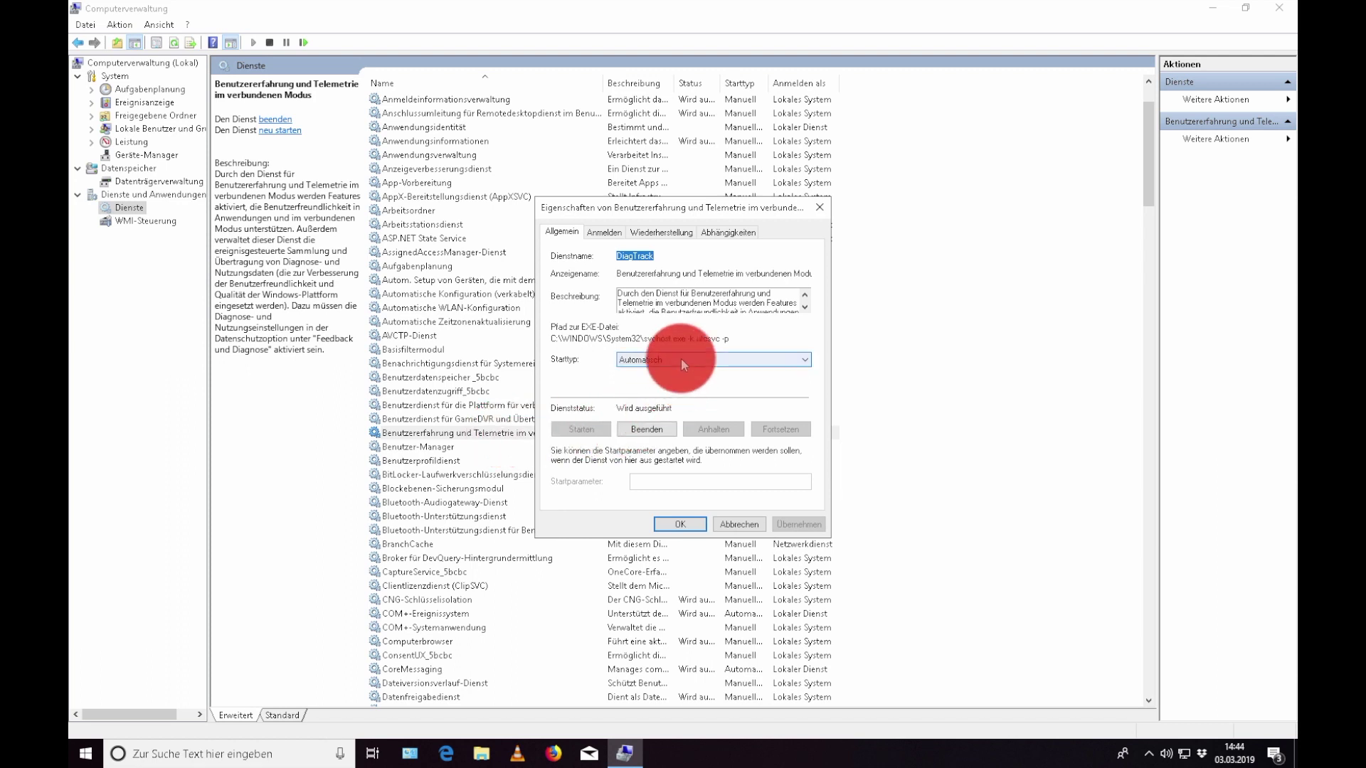
# - Stop the DiagTrack service and apply the Starttyp Deaktiviert, closing its properties and the Computerverwaltung
pyautogui.click(647, 429)
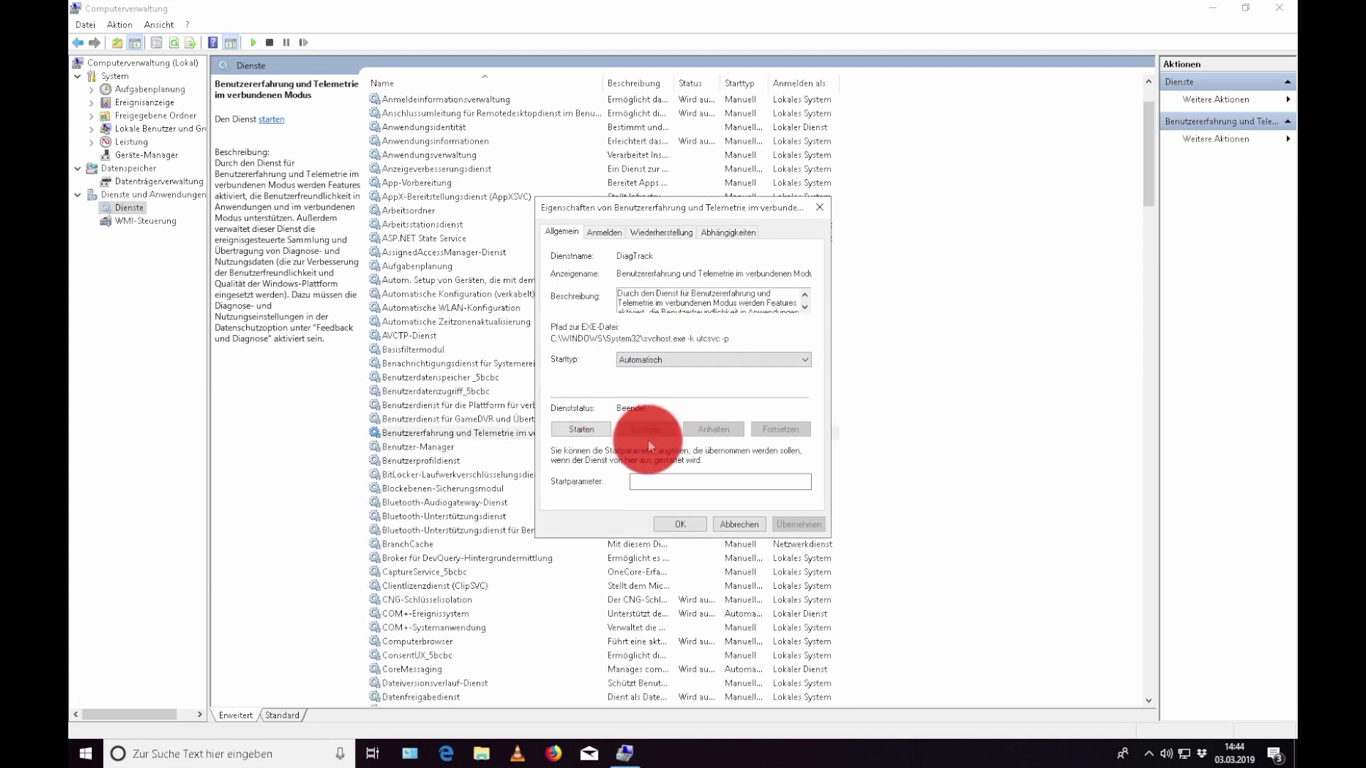
pyautogui.click(647, 364)
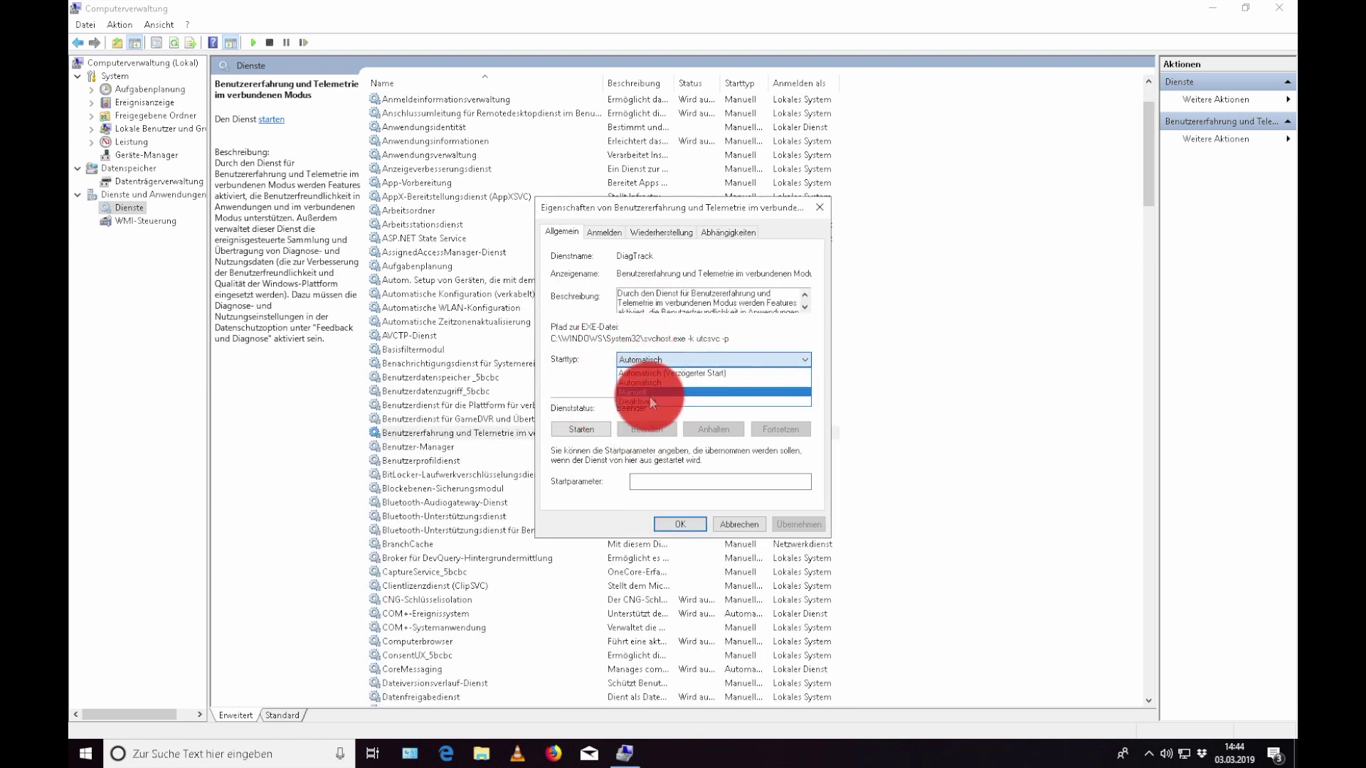
pyautogui.click(650, 395)
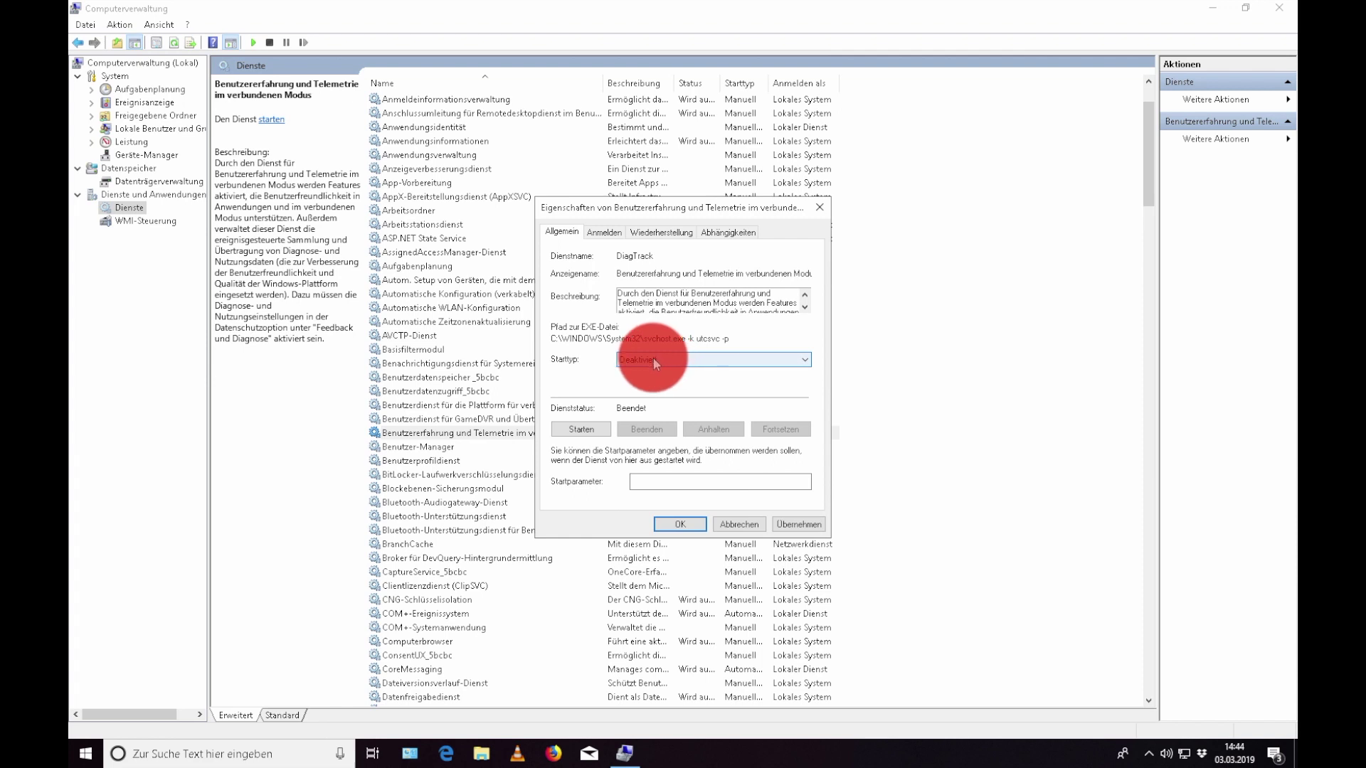
pyautogui.click(790, 524)
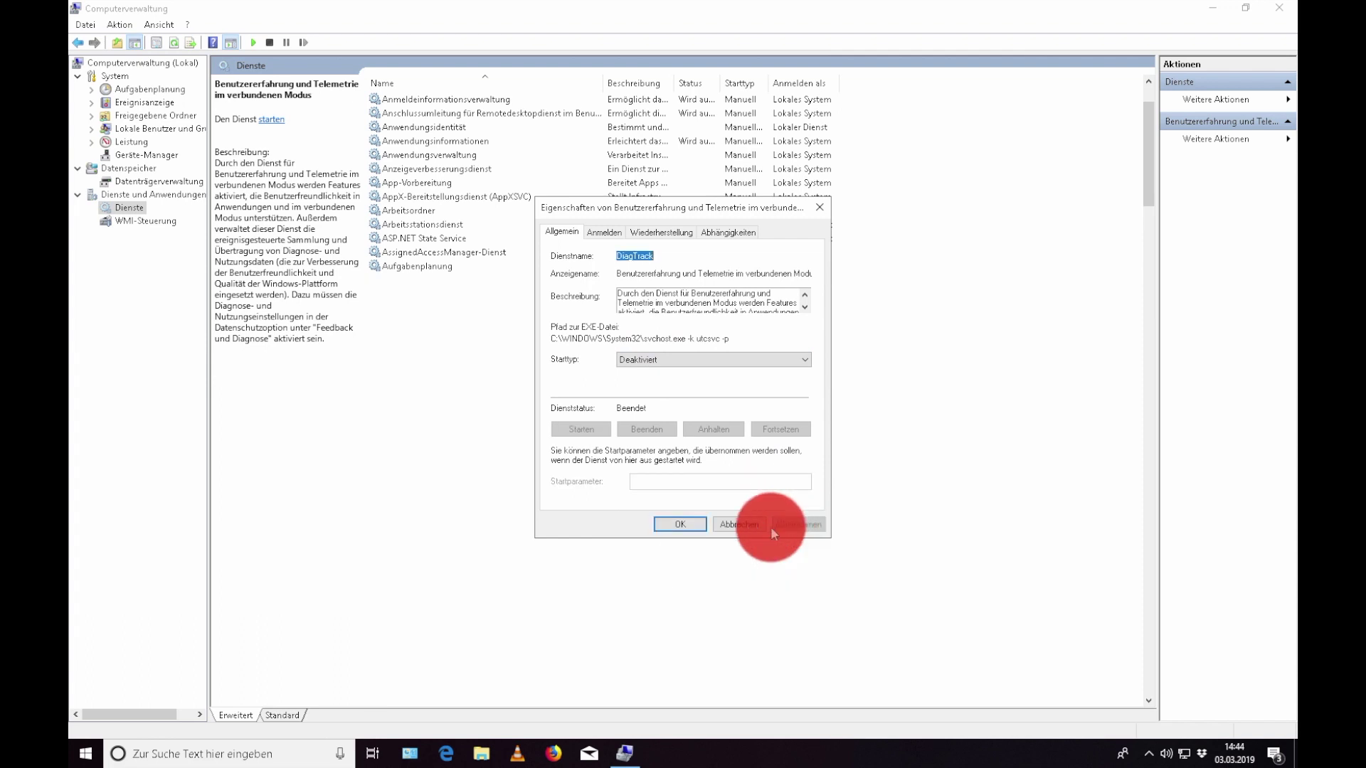
pyautogui.click(691, 524)
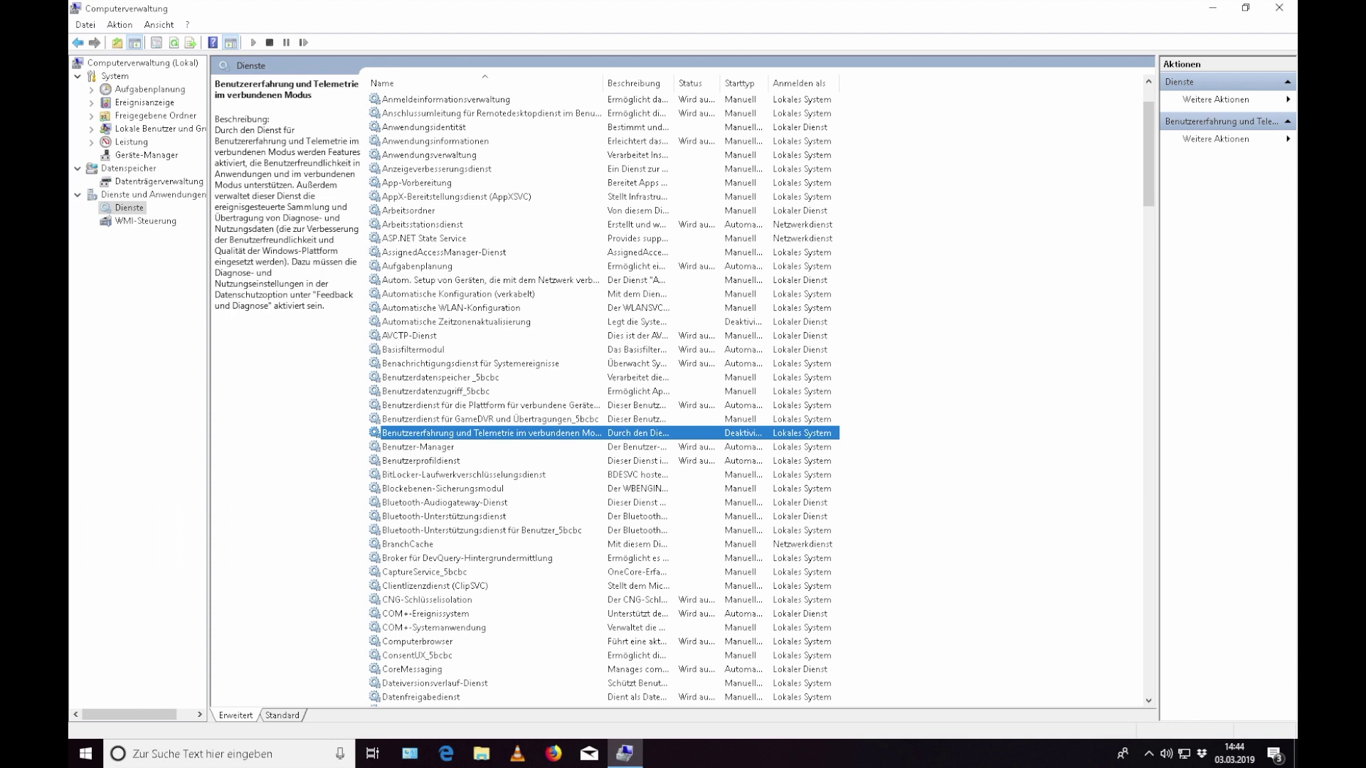
pyautogui.click(555, 469)
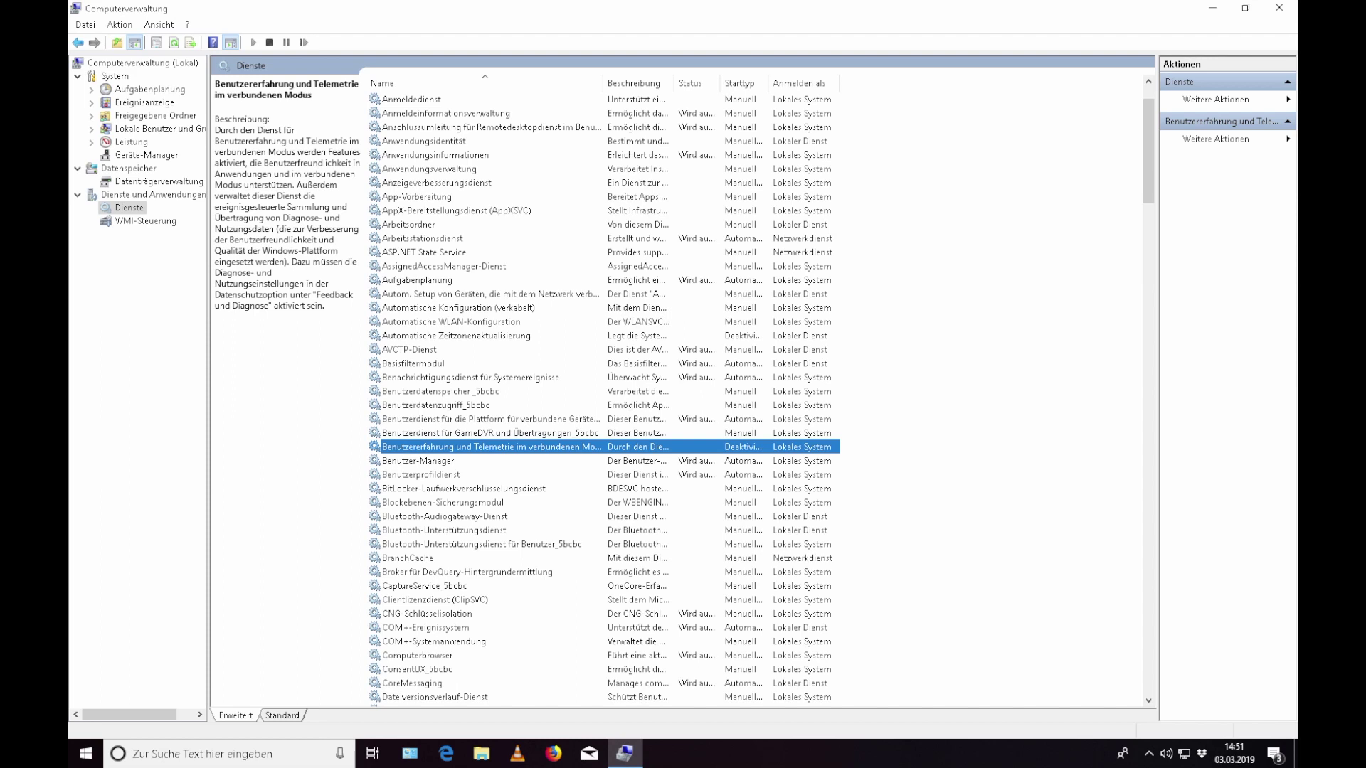
pyautogui.click(1280, 10)
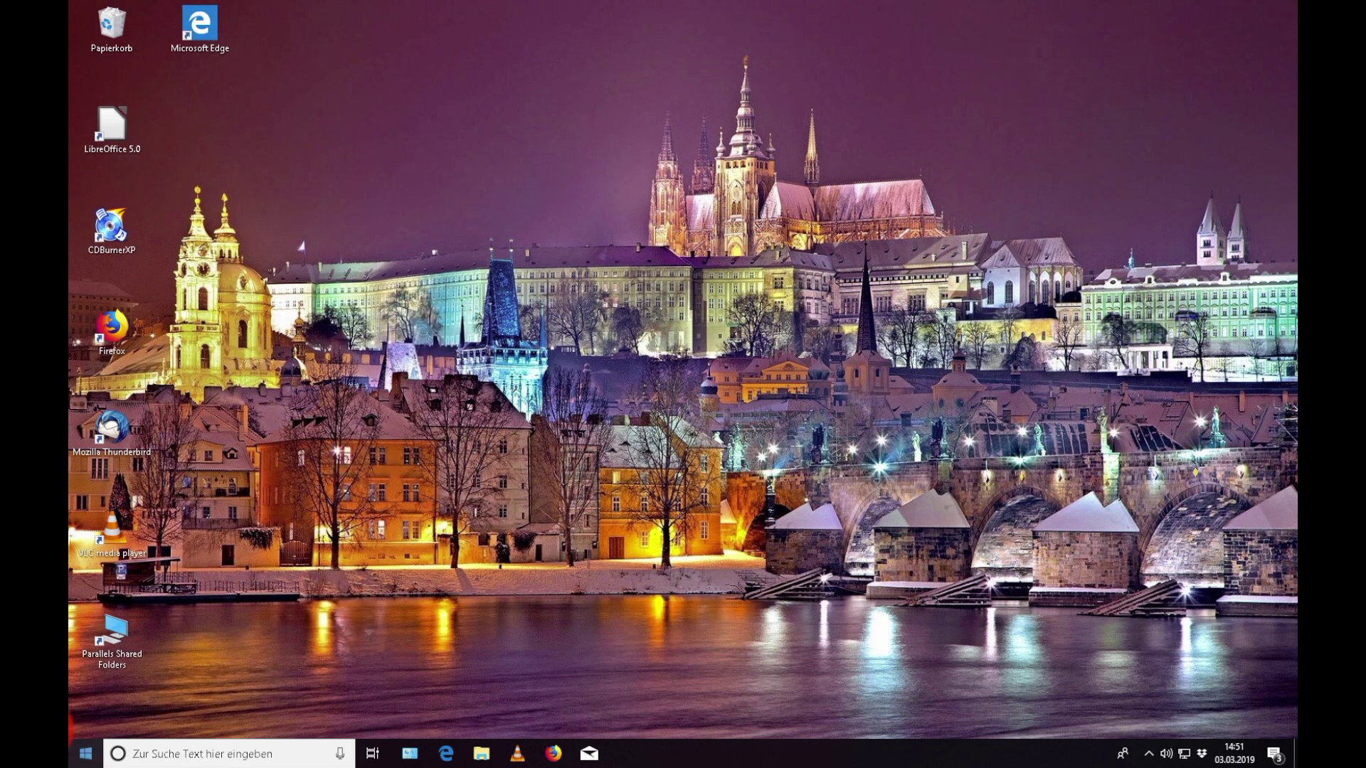
# - Search for cmd and run the Eingabeaufforderung as administrator
pyautogui.click(86, 758)
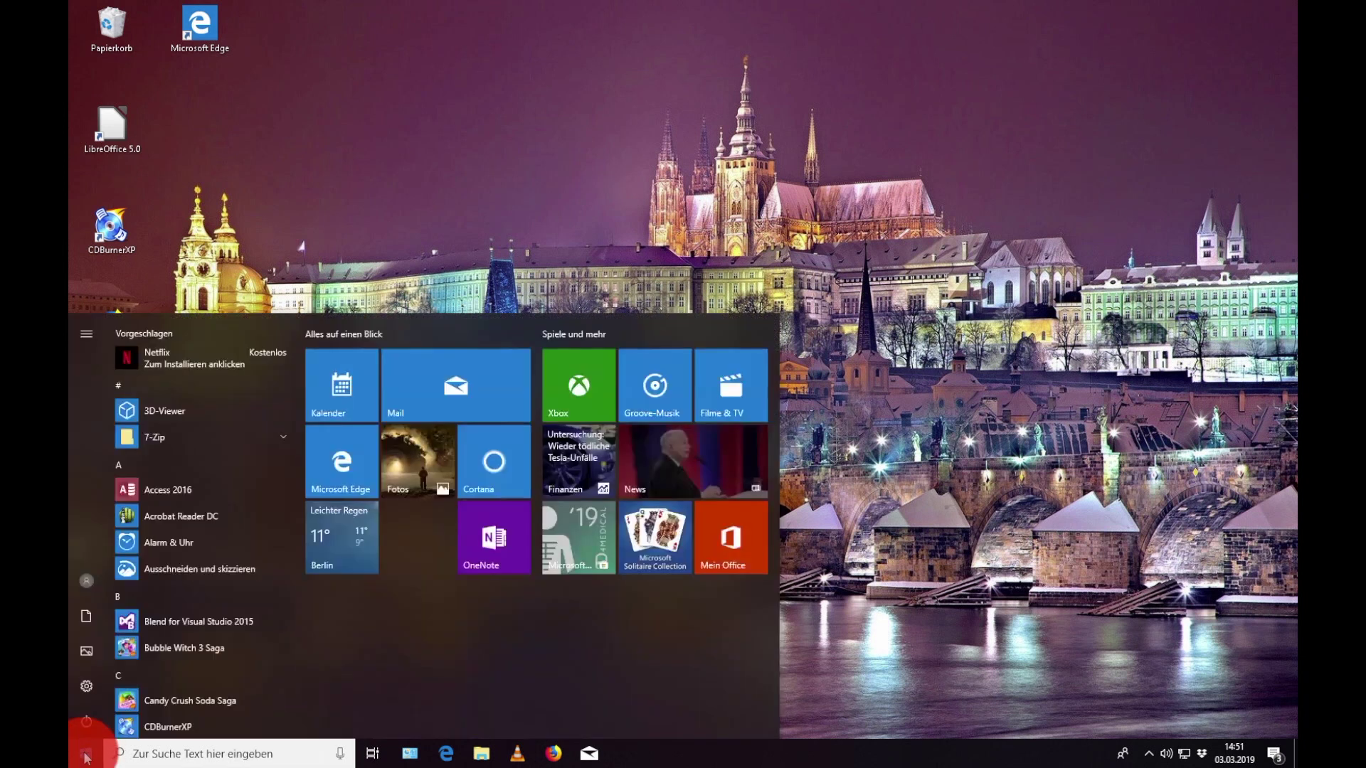
pyautogui.click(224, 756)
pyautogui.write('cmd')
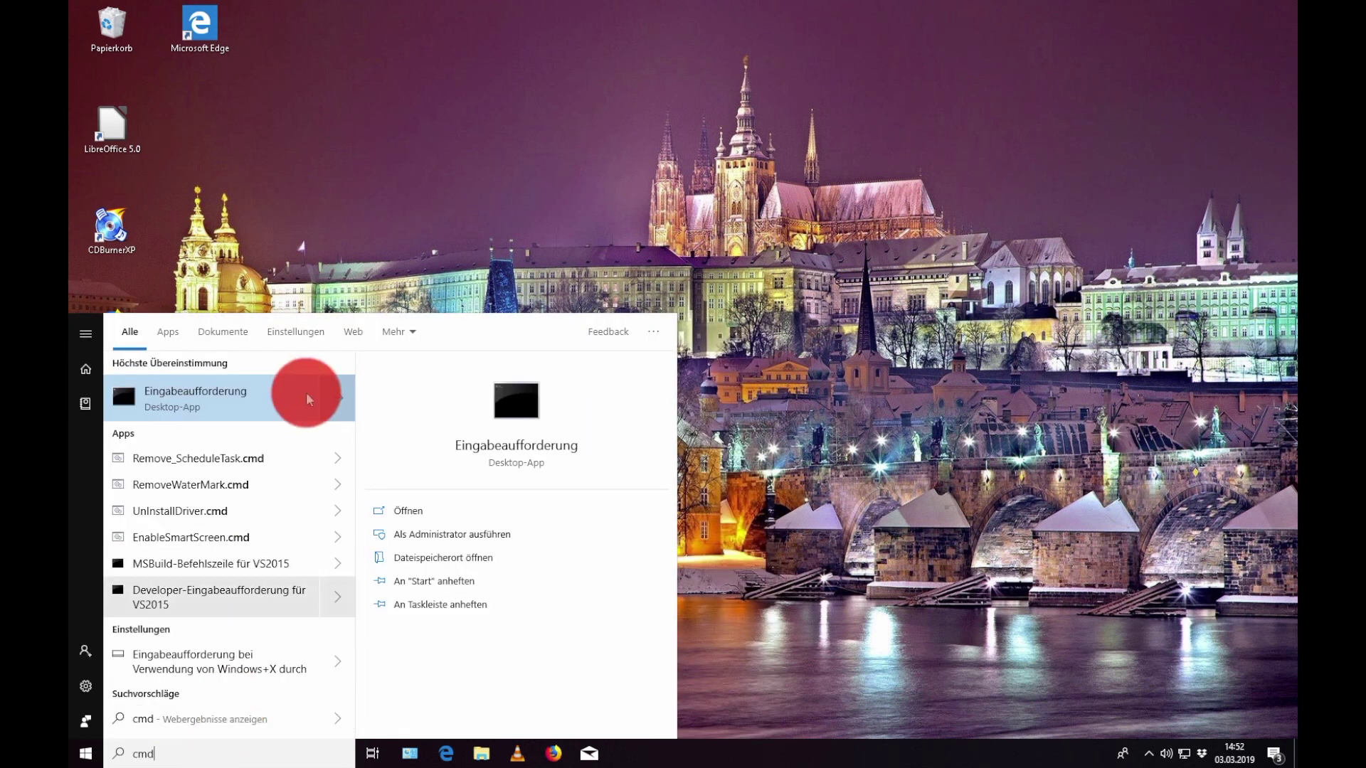
pyautogui.rightClick(217, 391)
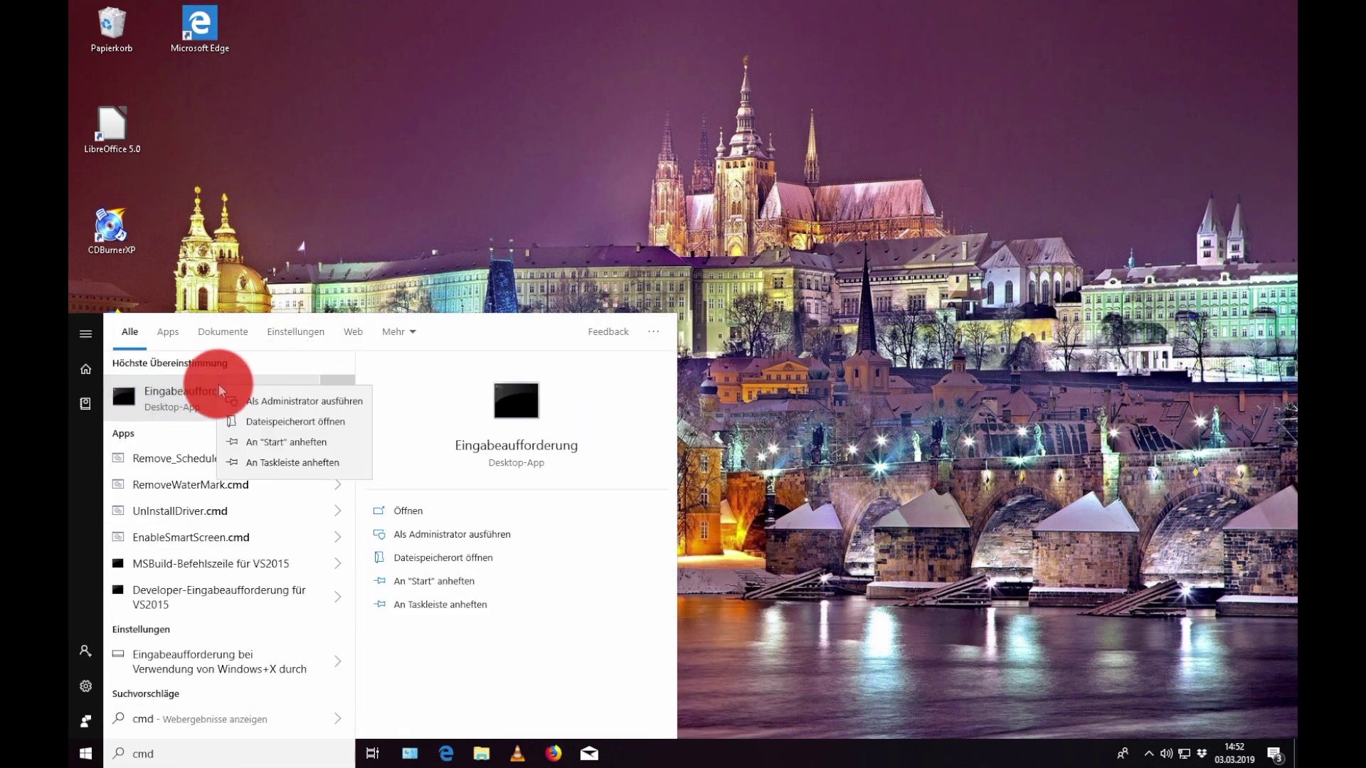
pyautogui.click(279, 400)
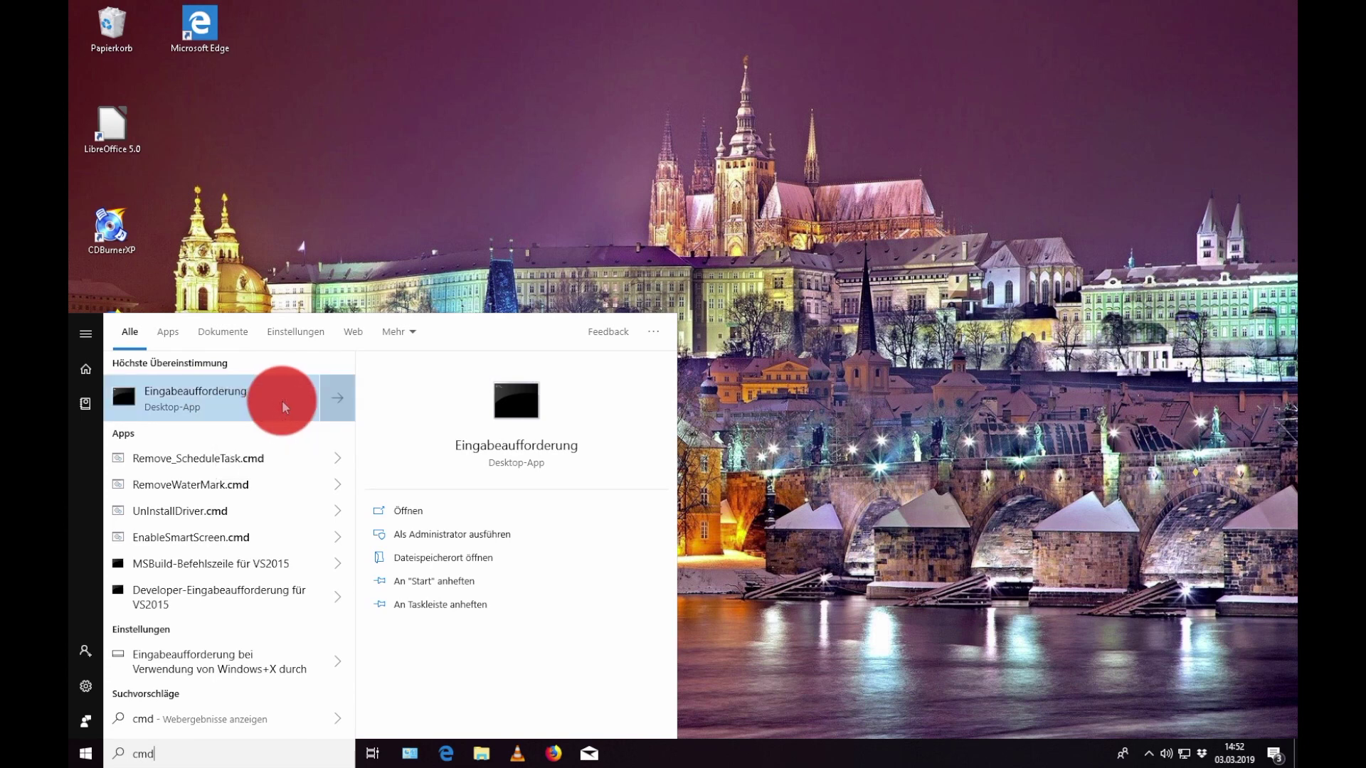
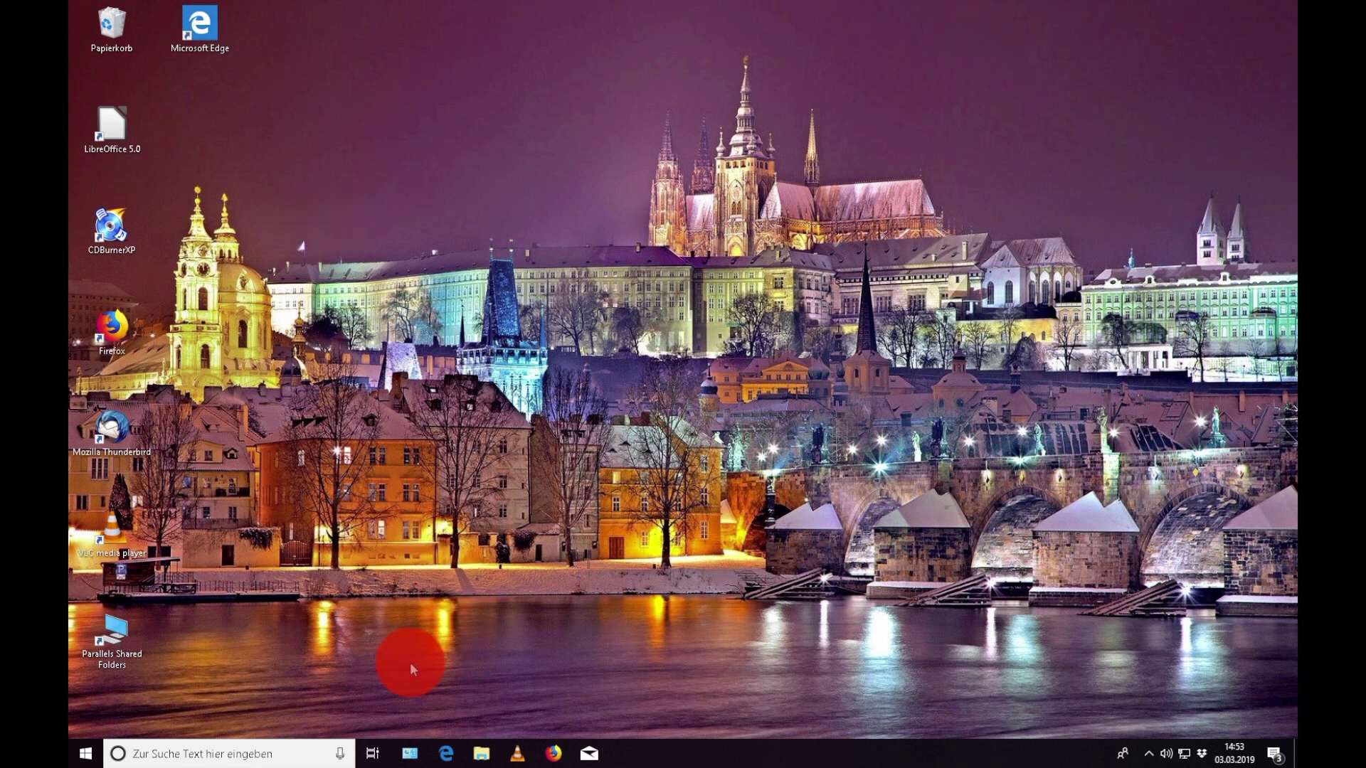
# - Open the folder C:\Windows\System32\drivers\etc in the Explorer
pyautogui.click(482, 755)
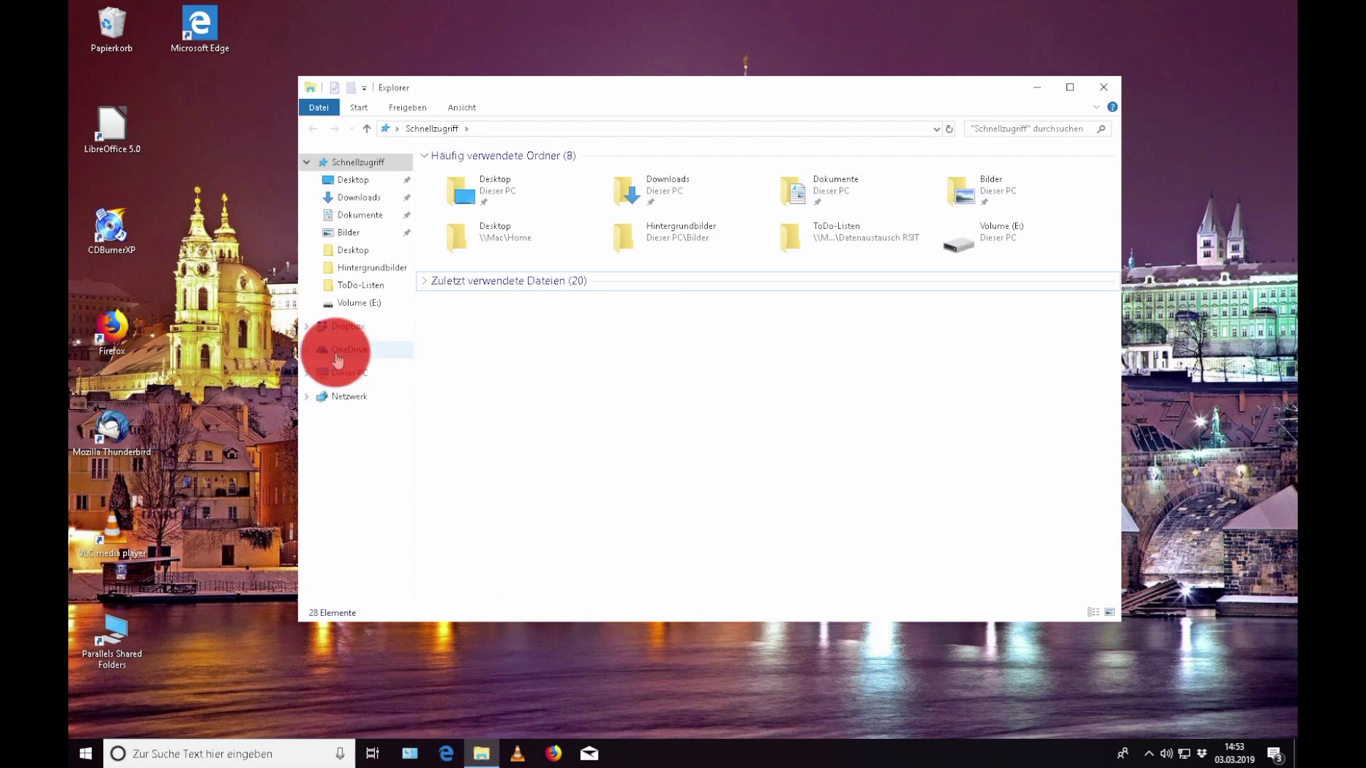
pyautogui.click(339, 373)
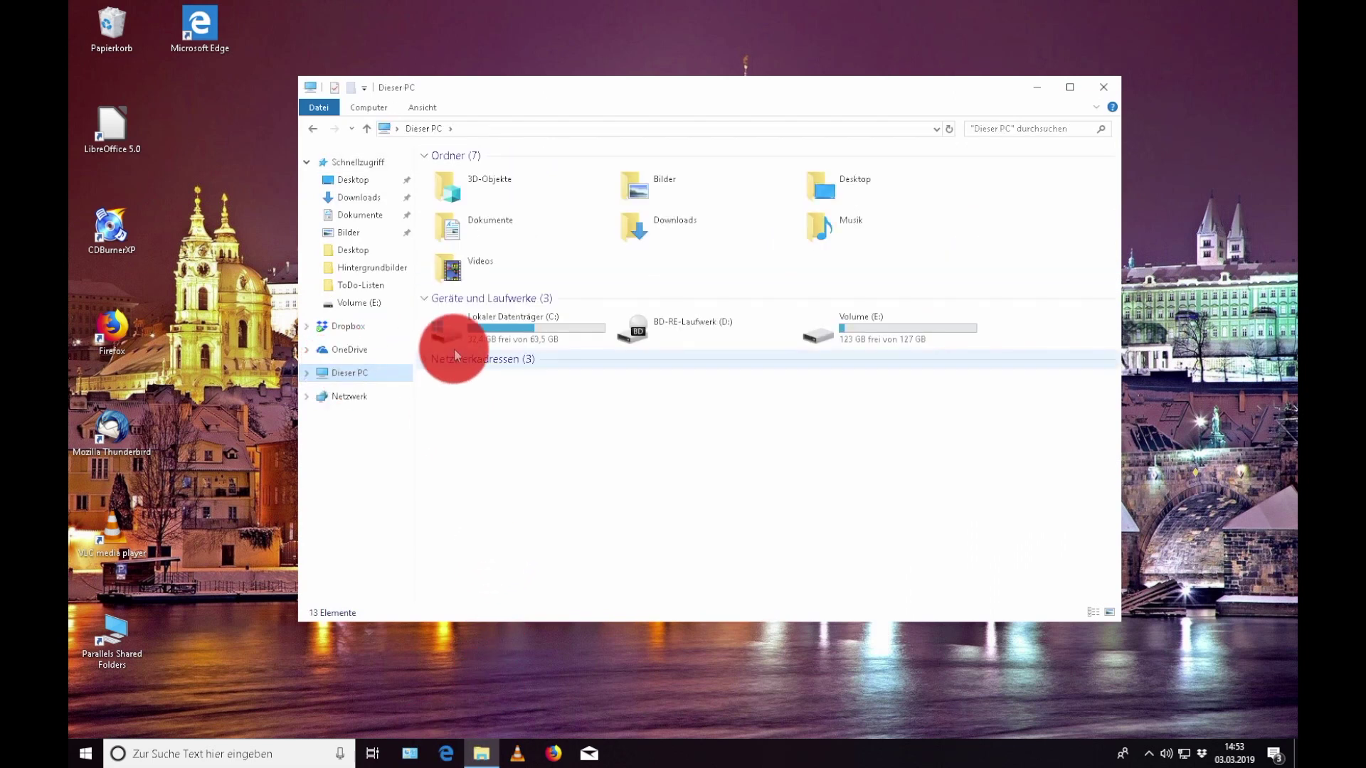
pyautogui.doubleClick(522, 333)
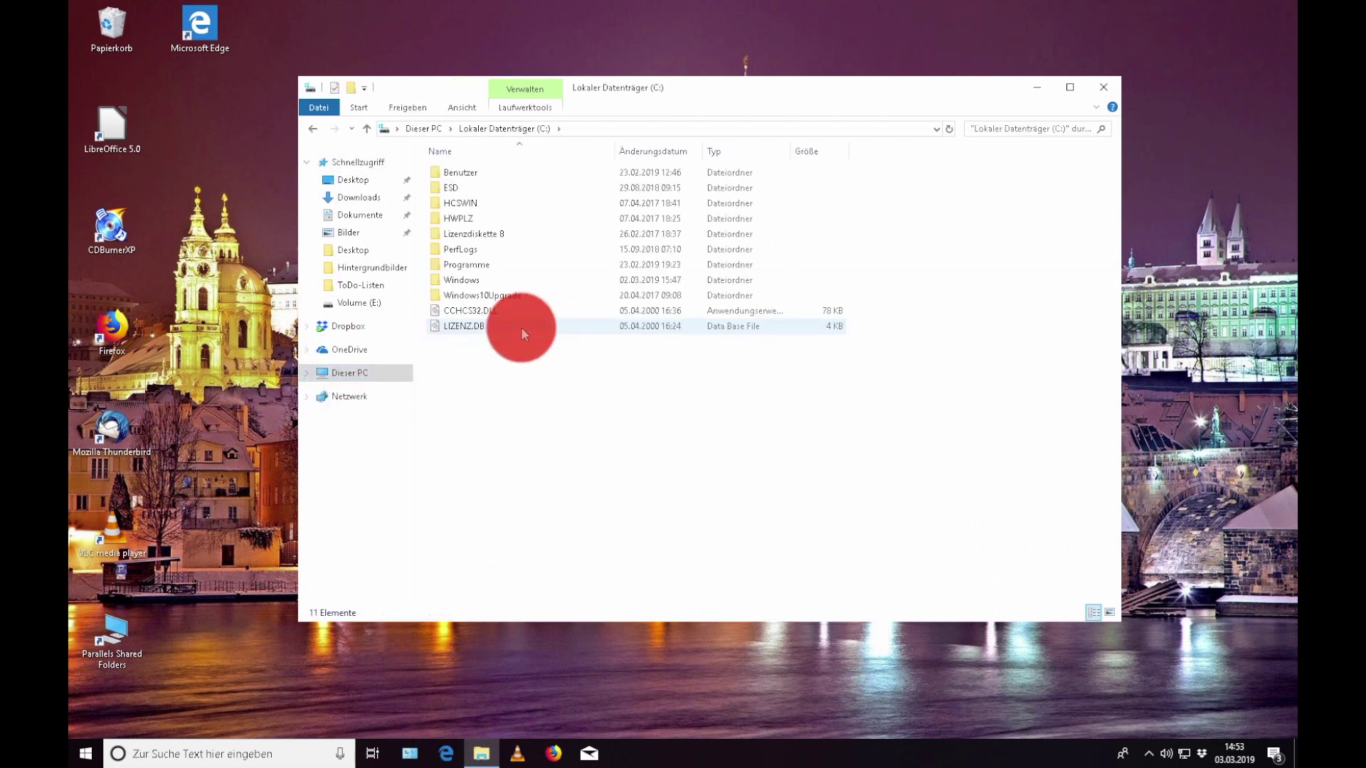
pyautogui.doubleClick(476, 280)
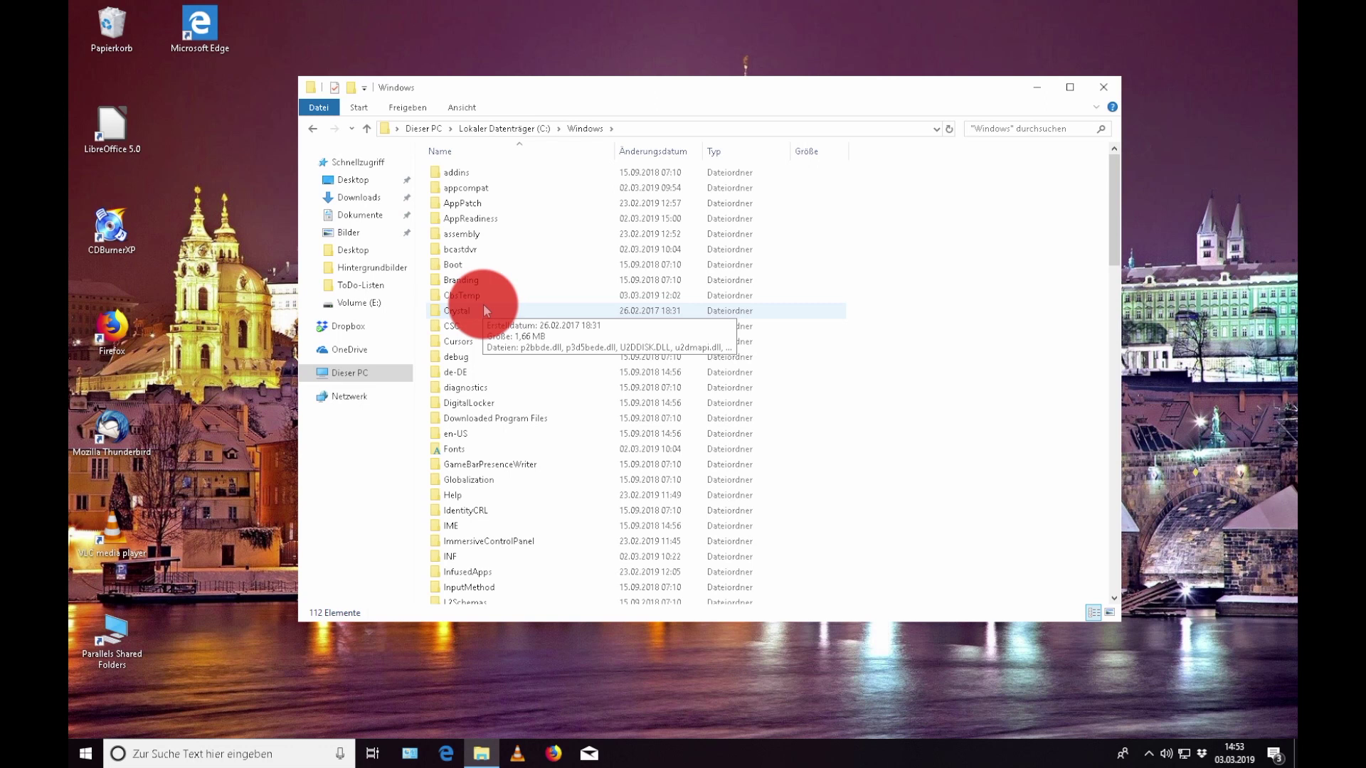
pyautogui.write('sys')
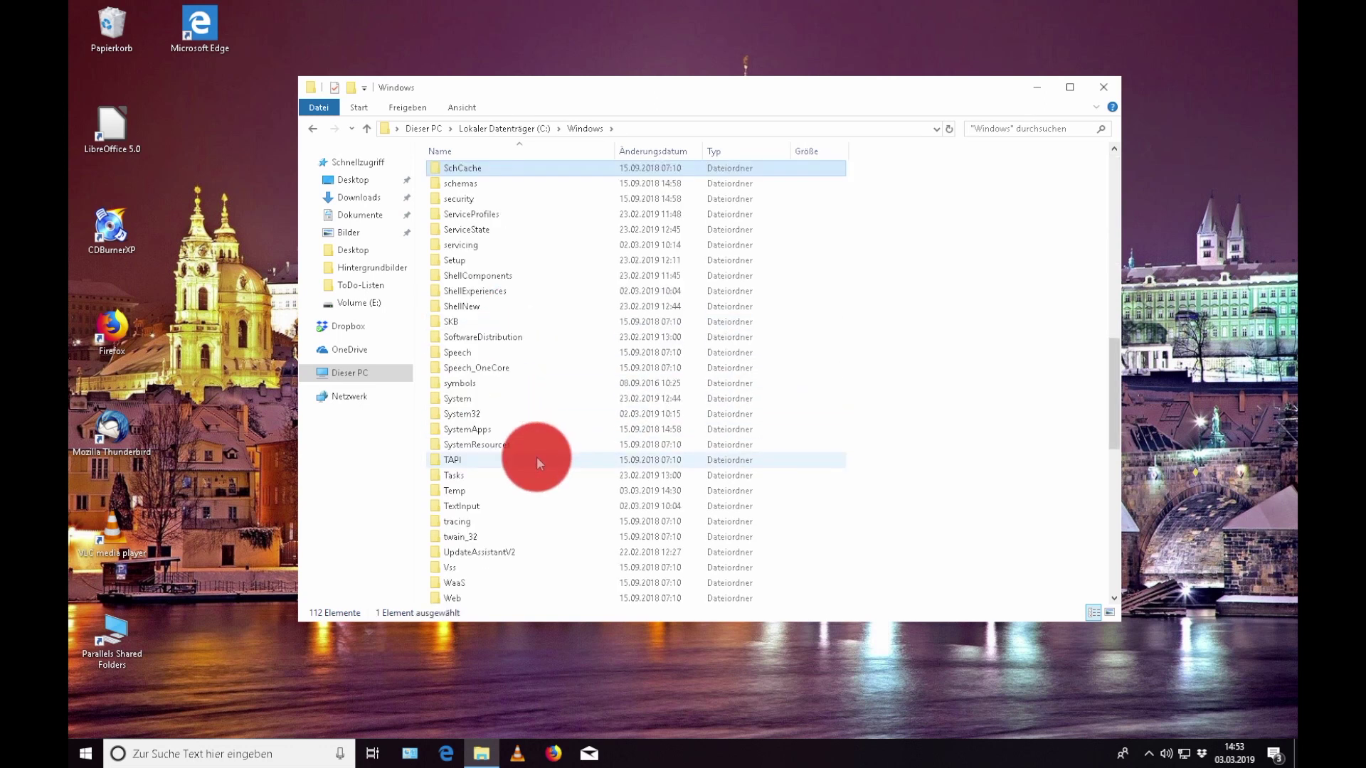
pyautogui.doubleClick(468, 417)
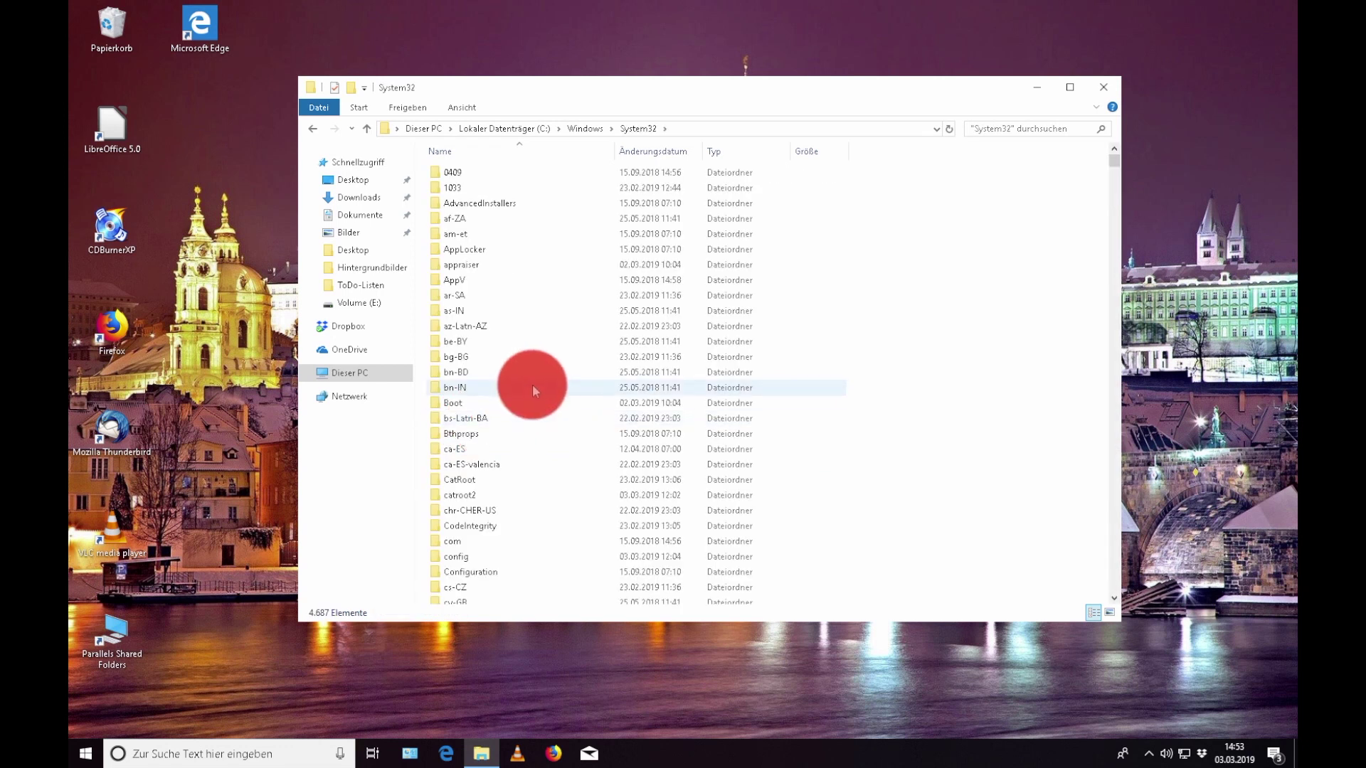
pyautogui.write('dr')
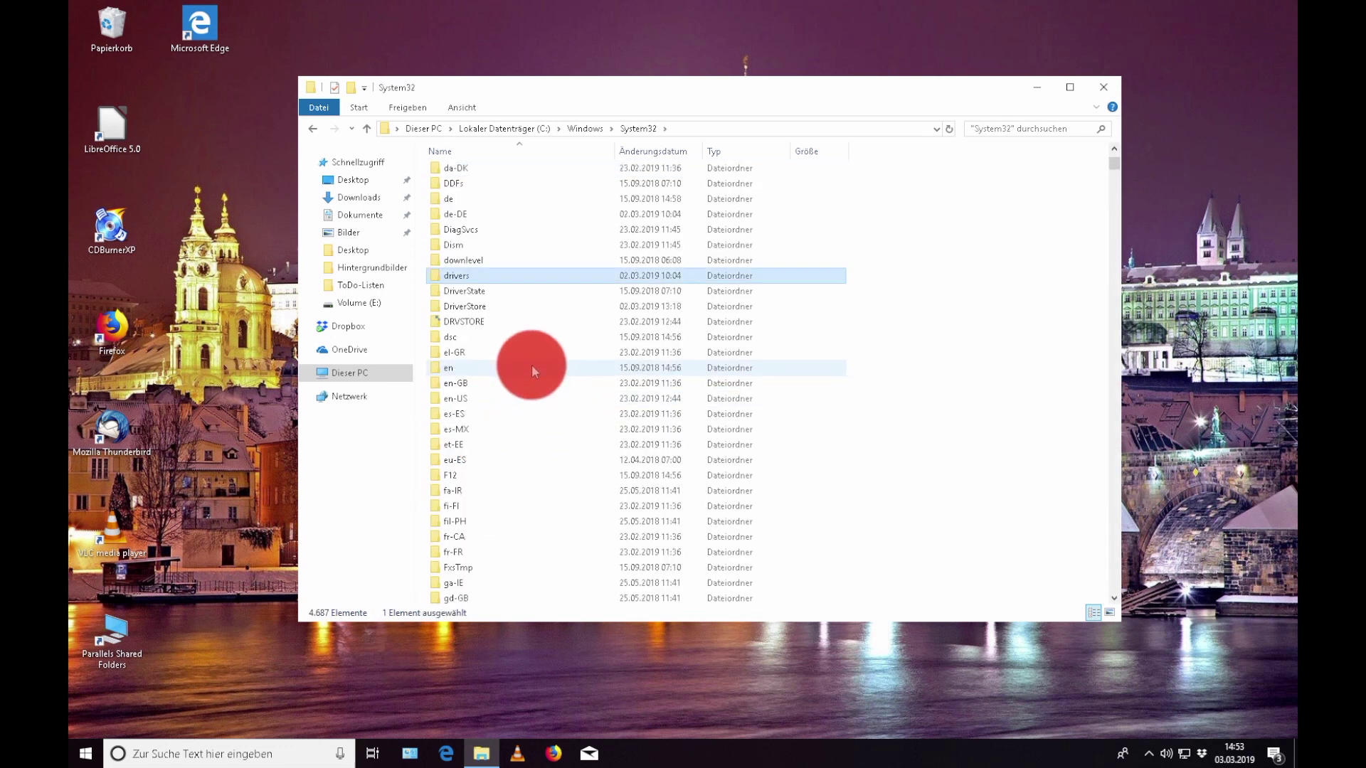
pyautogui.doubleClick(470, 276)
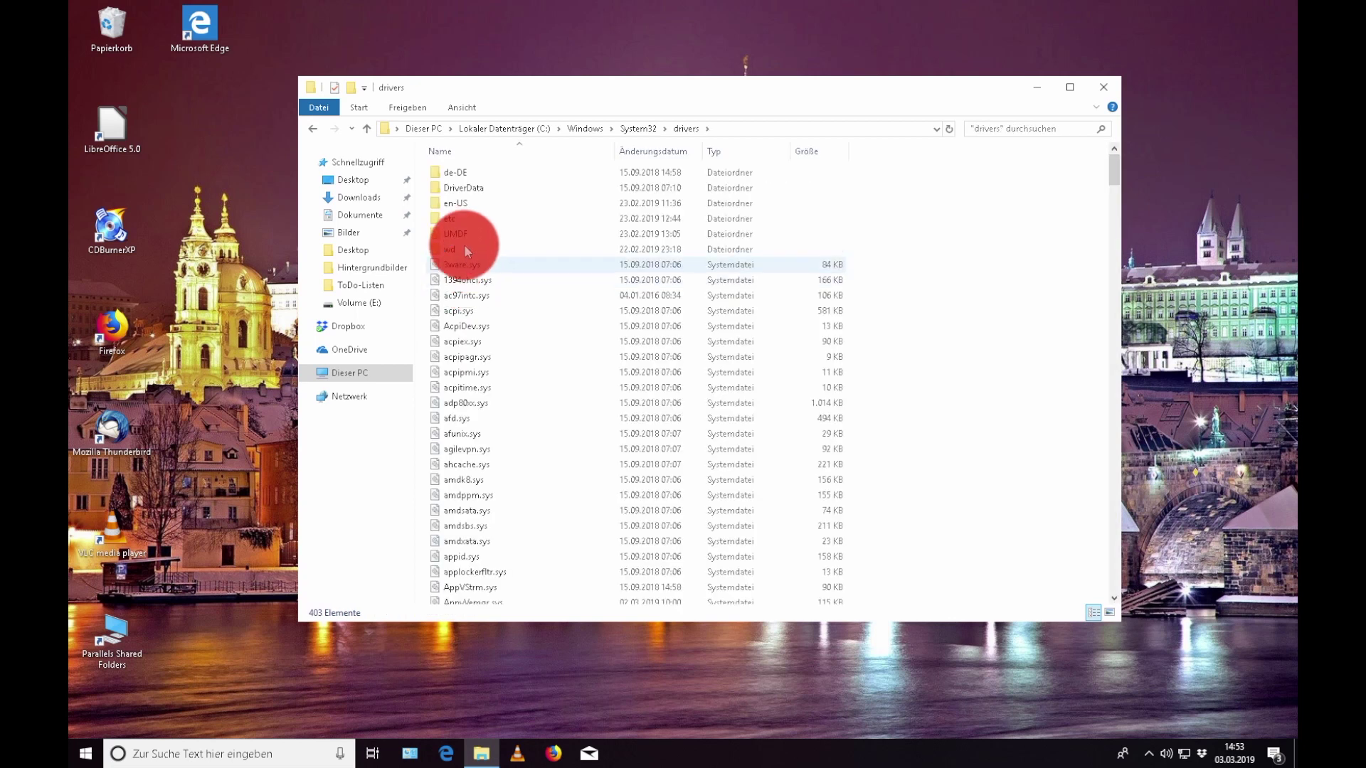
pyautogui.doubleClick(458, 216)
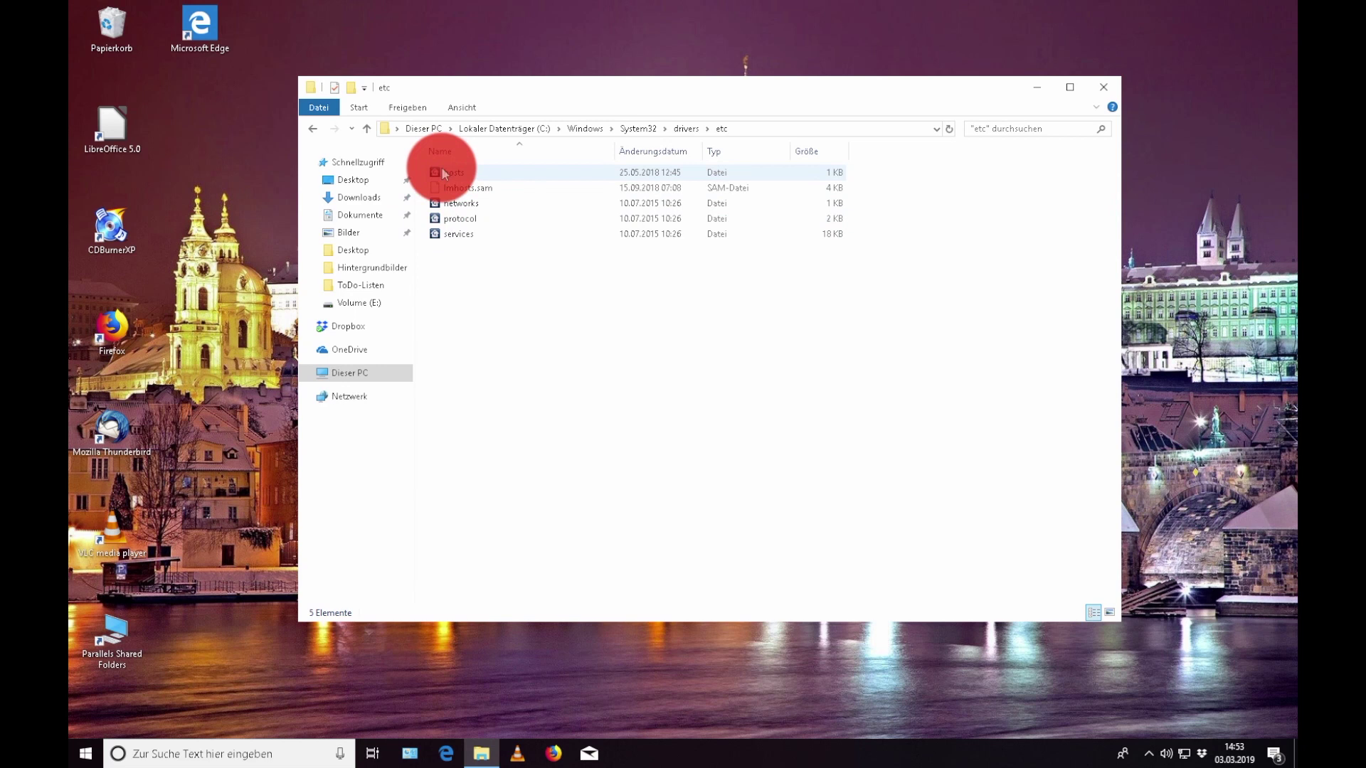
# - Move the hosts file from the etc folder to the desktop, granting administrator permission
pyautogui.moveTo(442, 174); pyautogui.dragTo(219, 249)
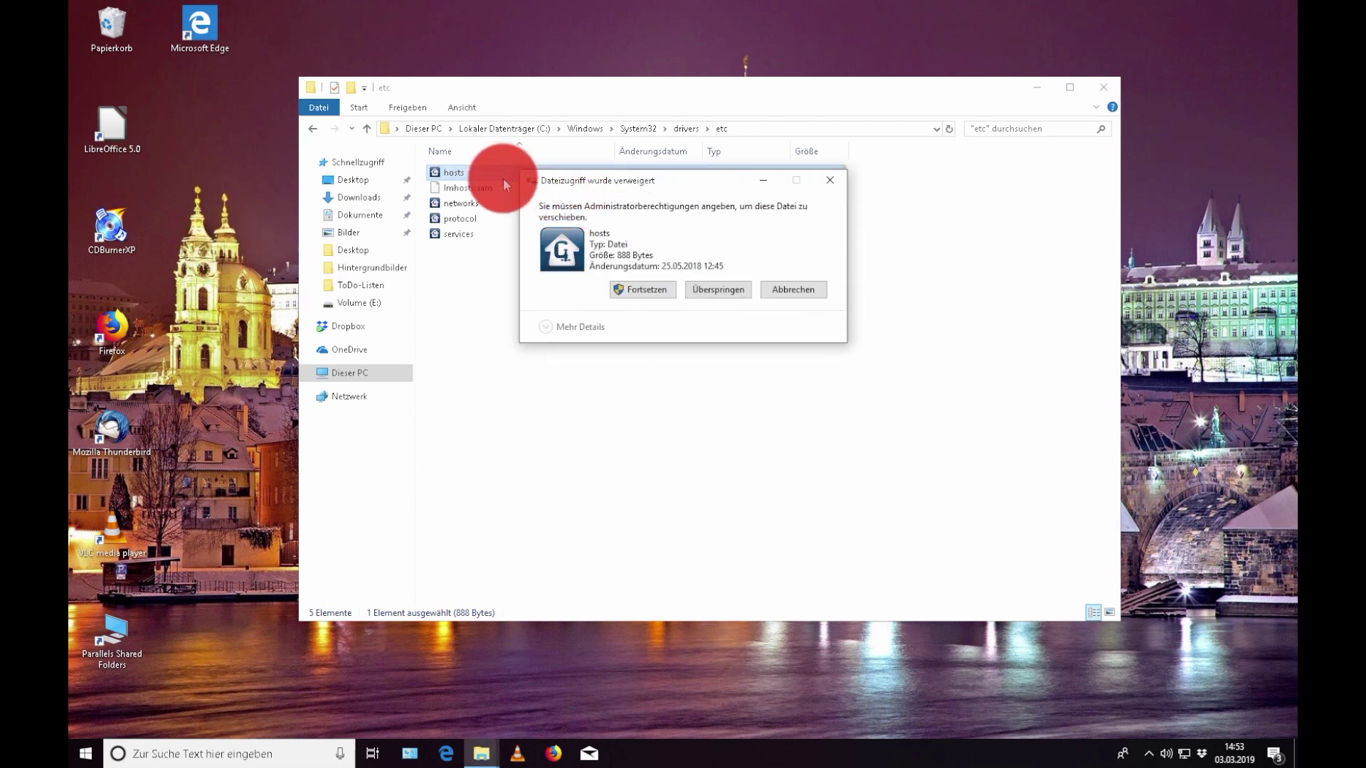
pyautogui.click(637, 288)
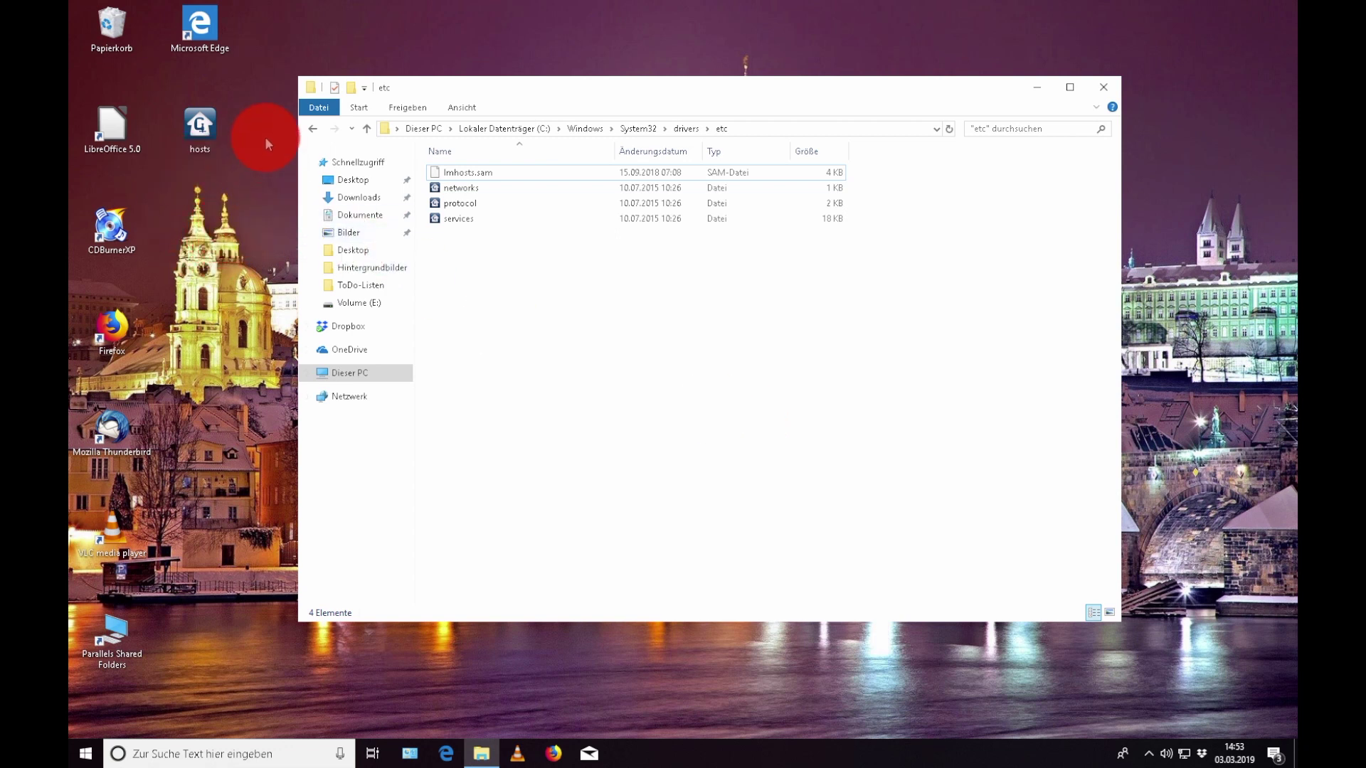
pyautogui.click(199, 125)
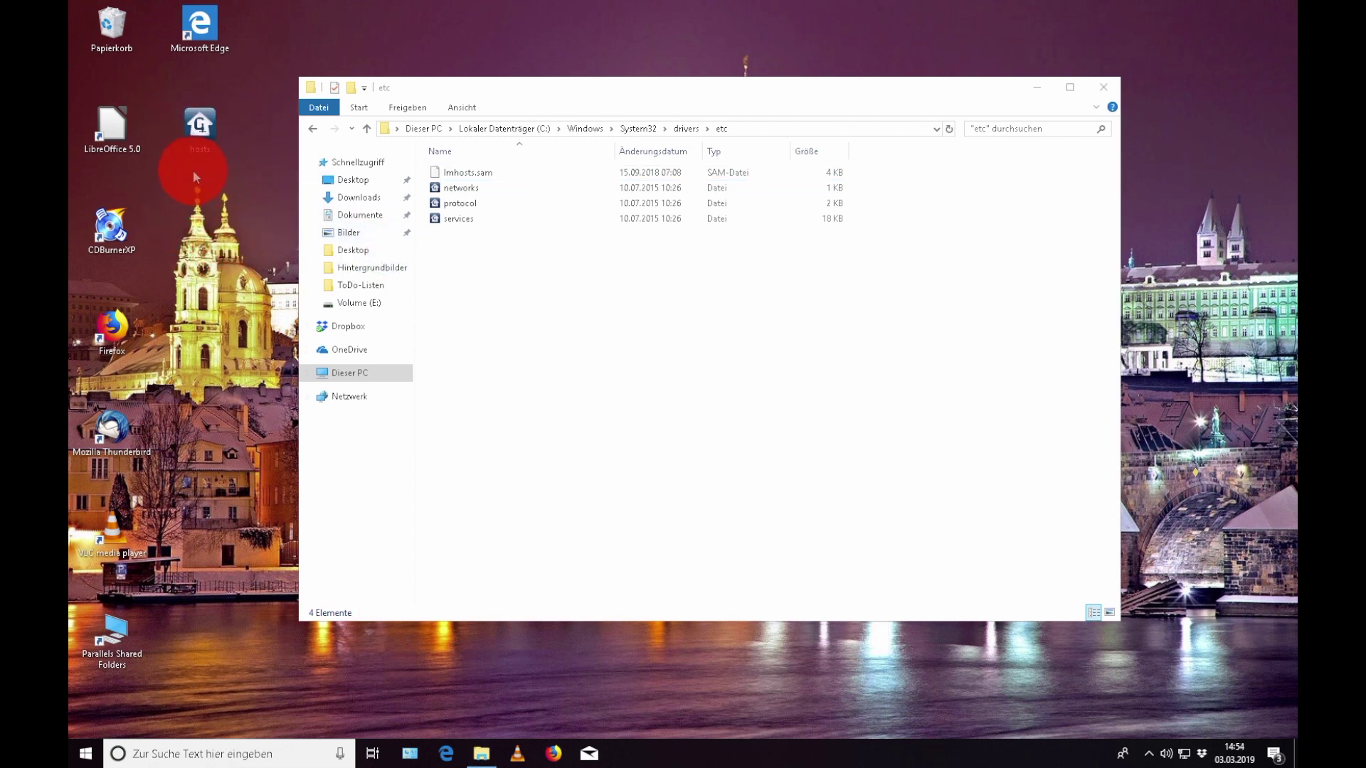
# - Find and start the Editor app, and place its empty window clear of the hosts file on the desktop
pyautogui.click(202, 753)
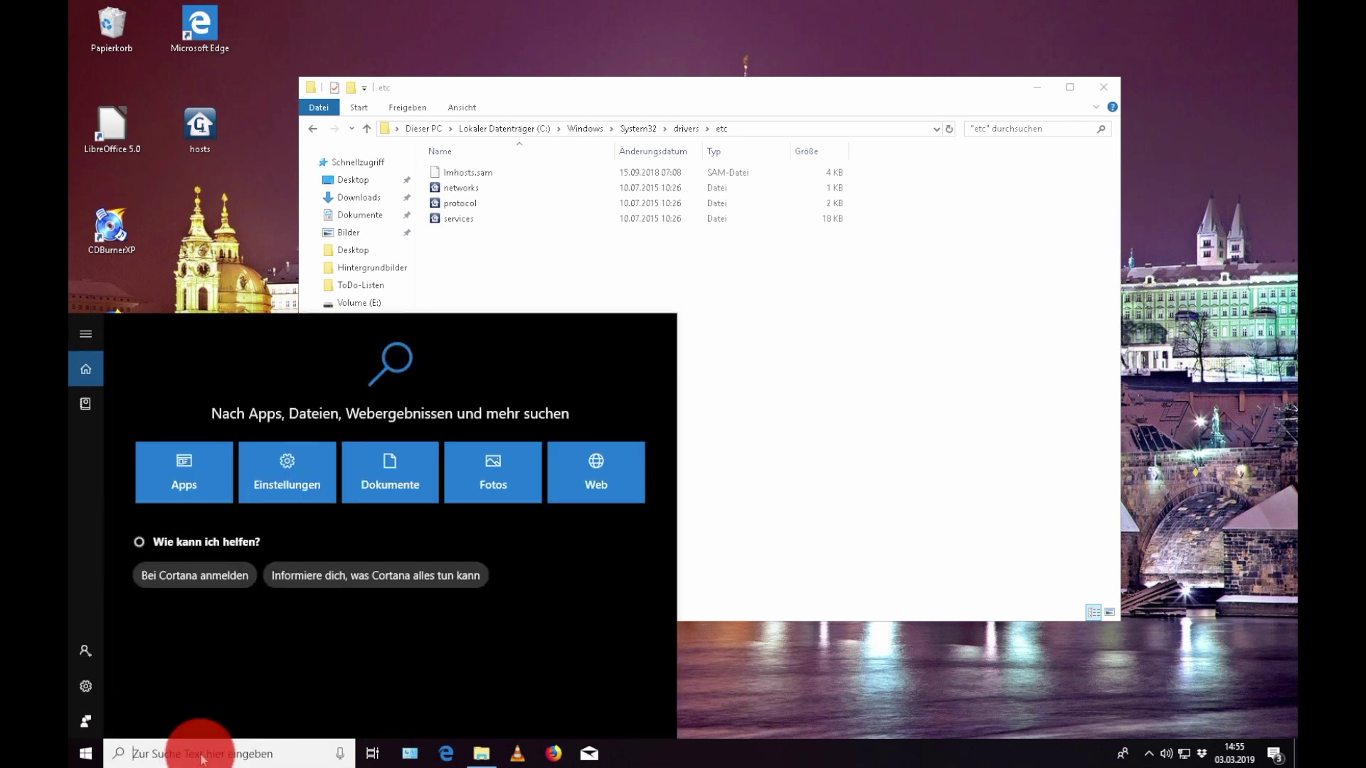
pyautogui.write('editor')
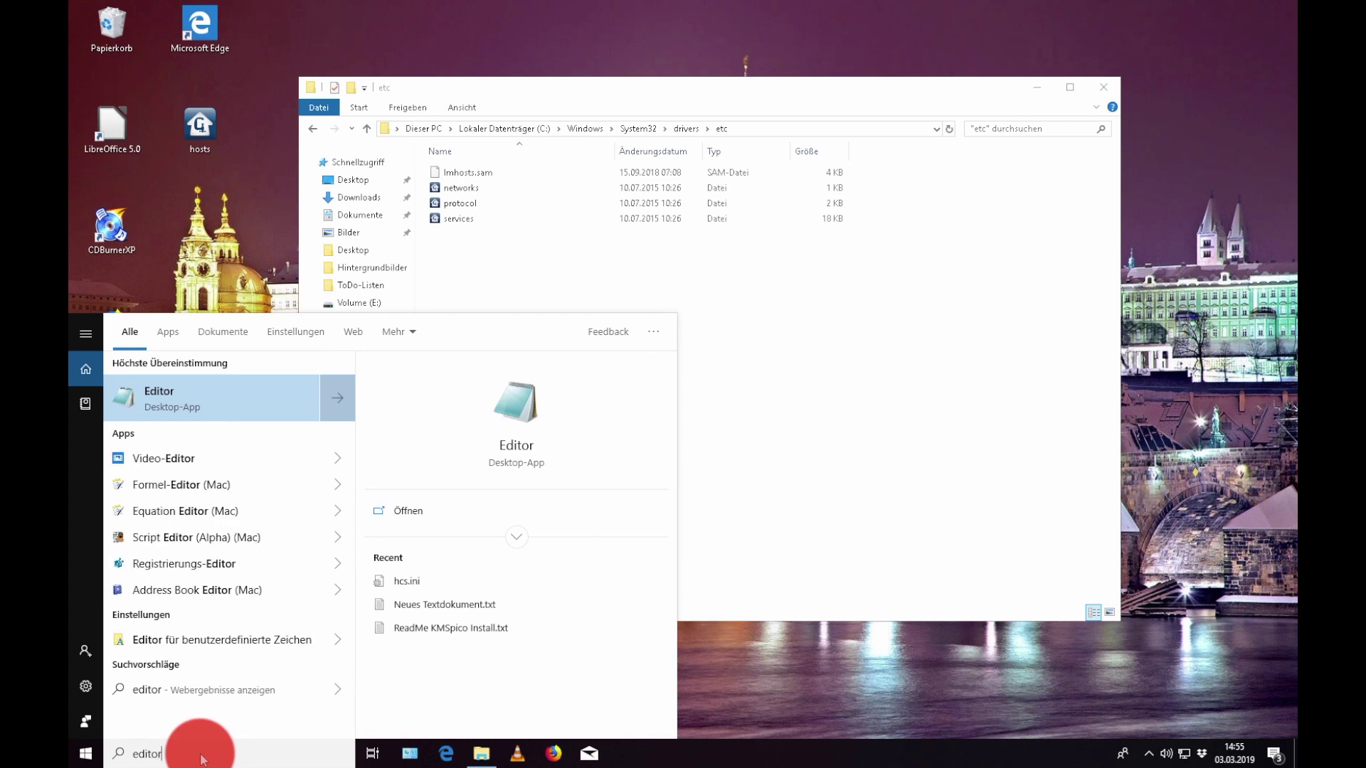
pyautogui.press('Return')
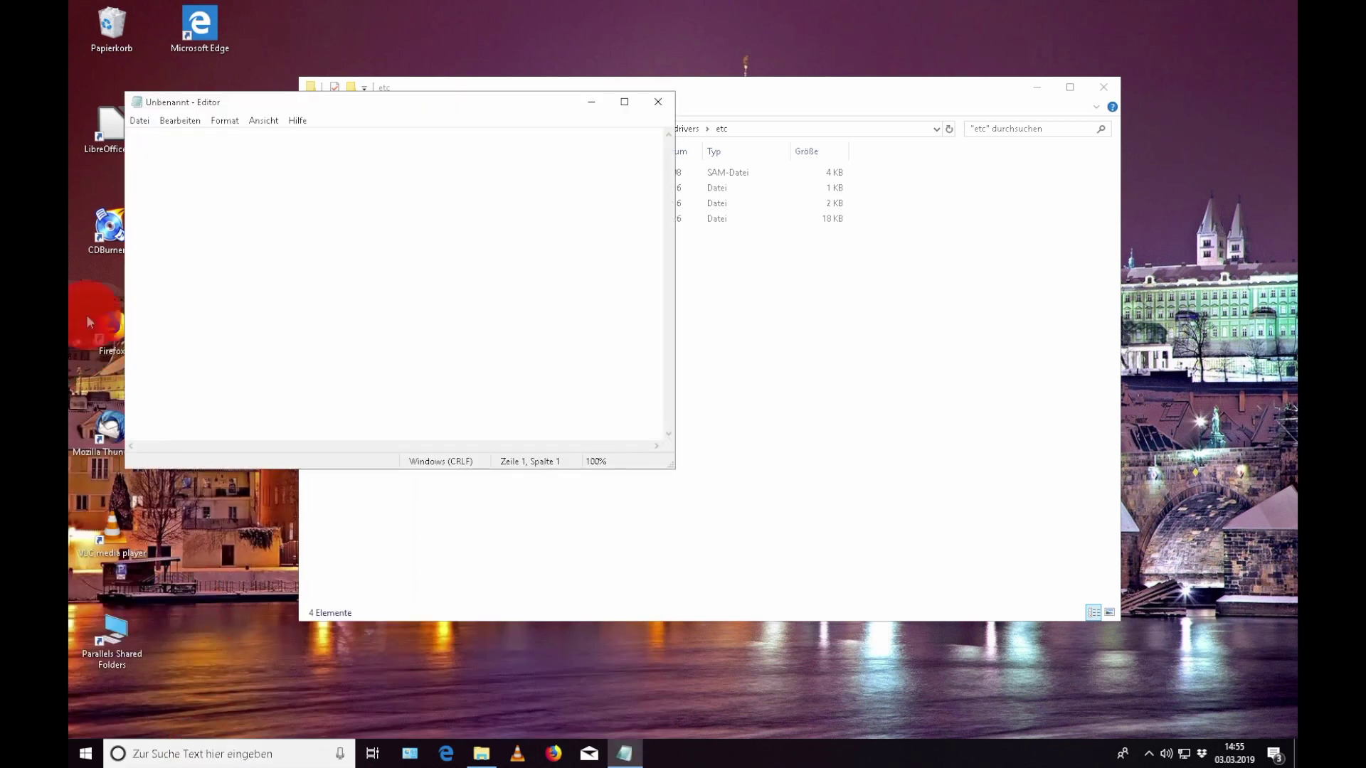
pyautogui.moveTo(253, 112); pyautogui.dragTo(575, 34)
pyautogui.click(192, 128)
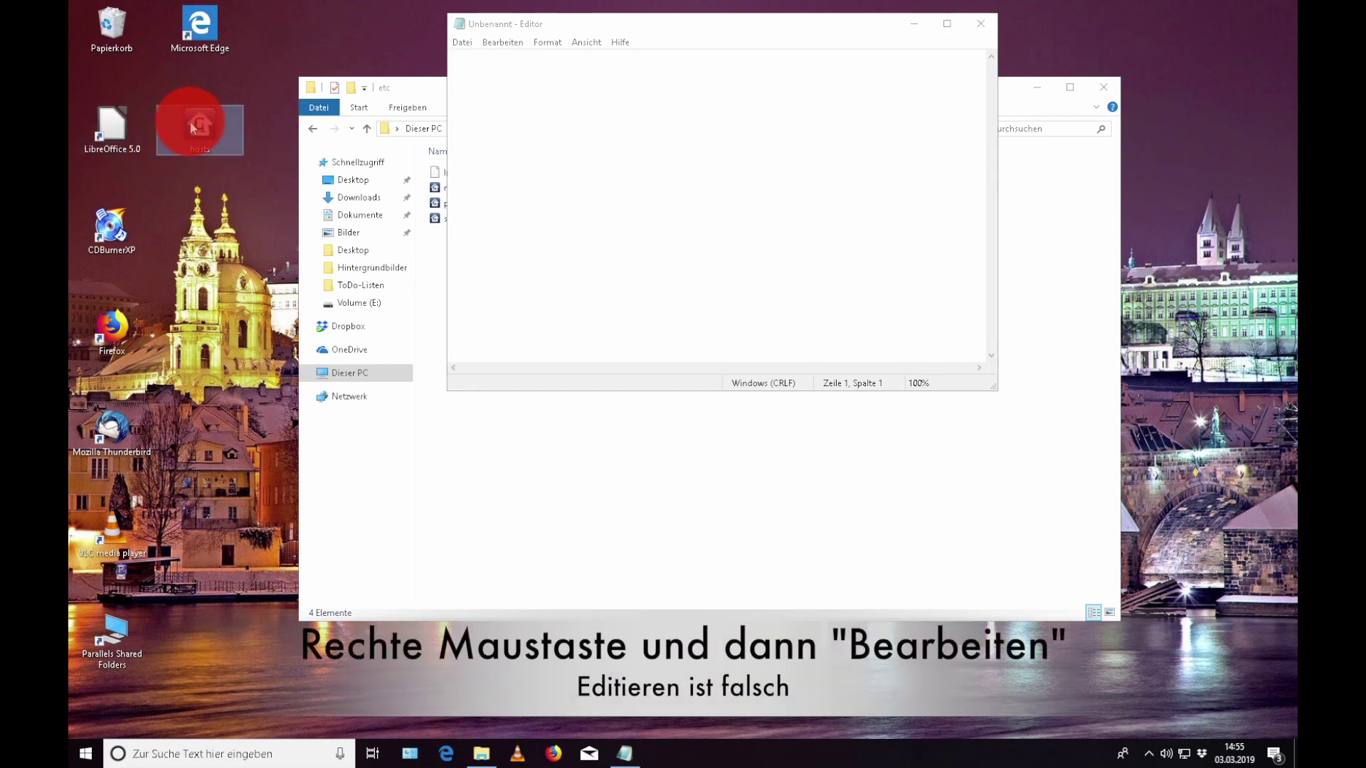
pyautogui.rightClick(192, 128)
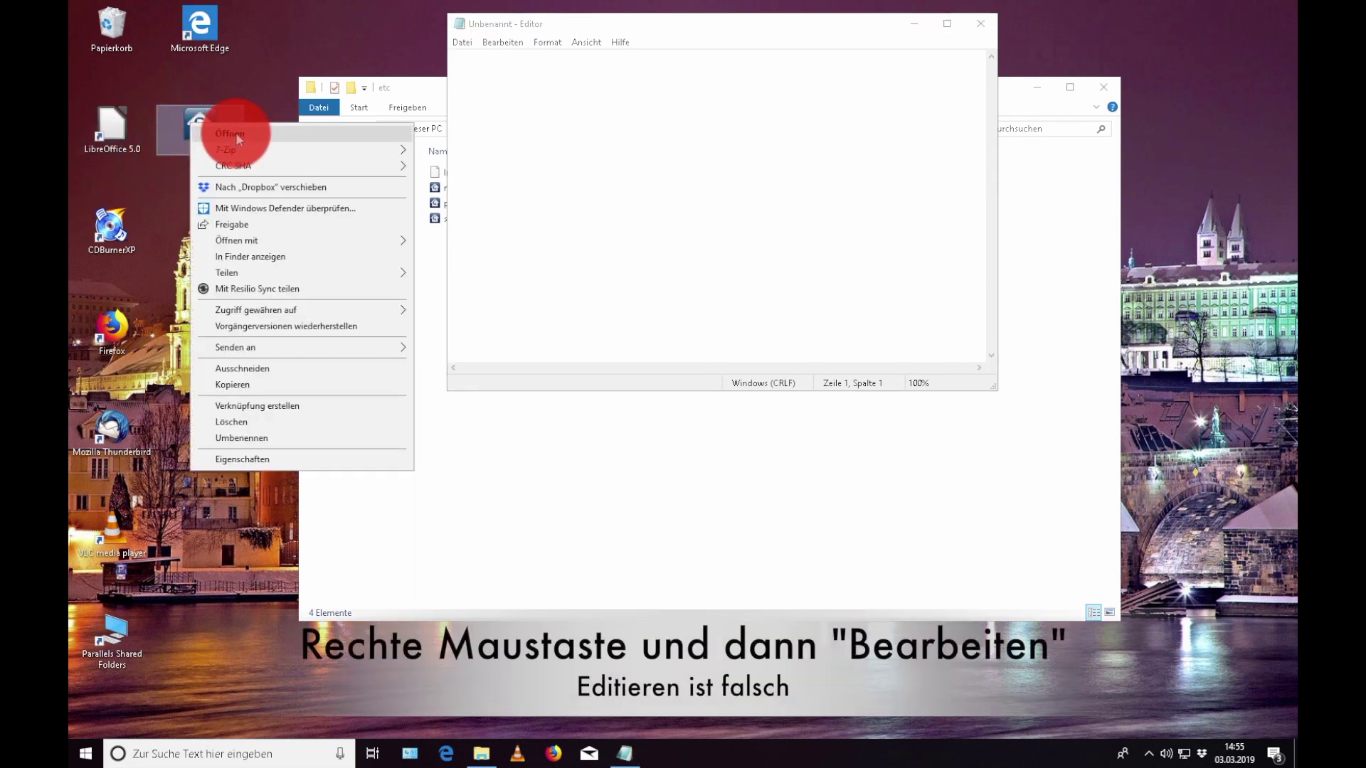
pyautogui.click(259, 72)
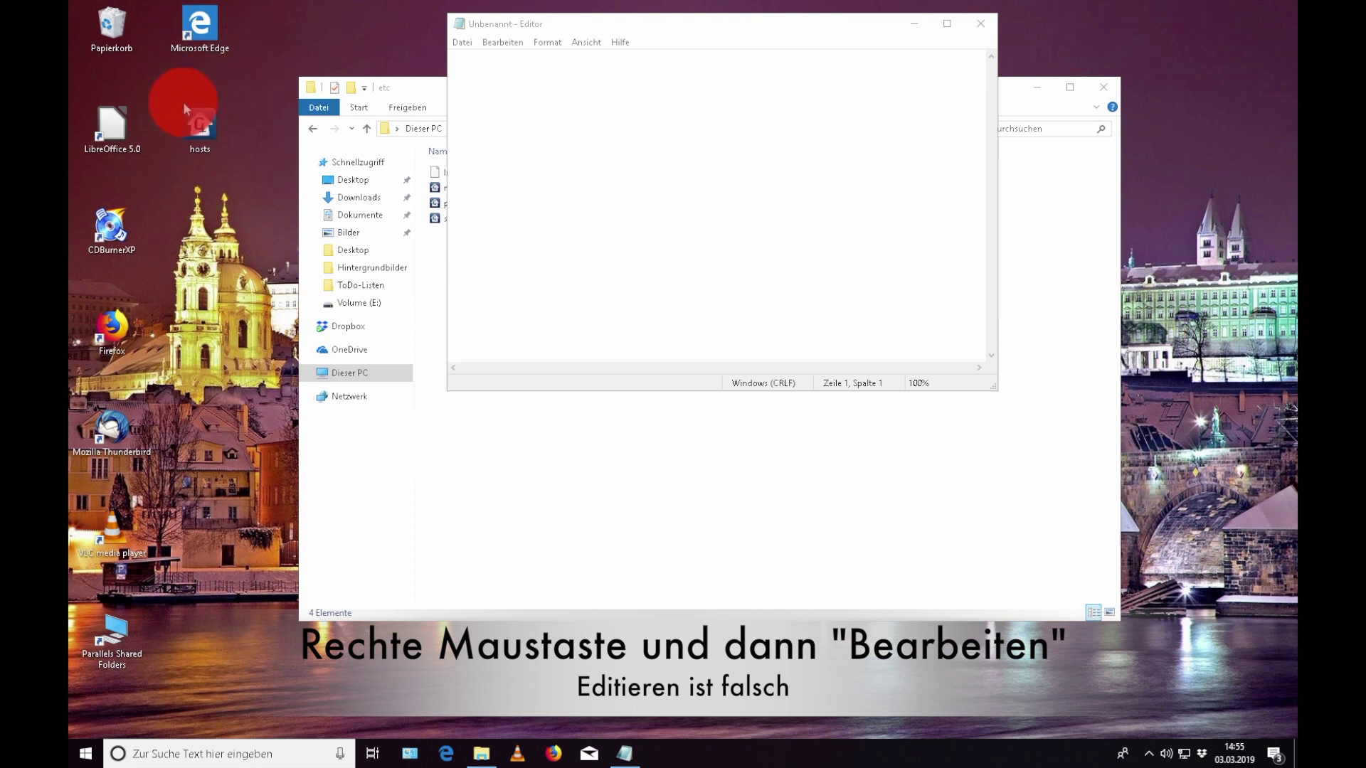
pyautogui.click(220, 215)
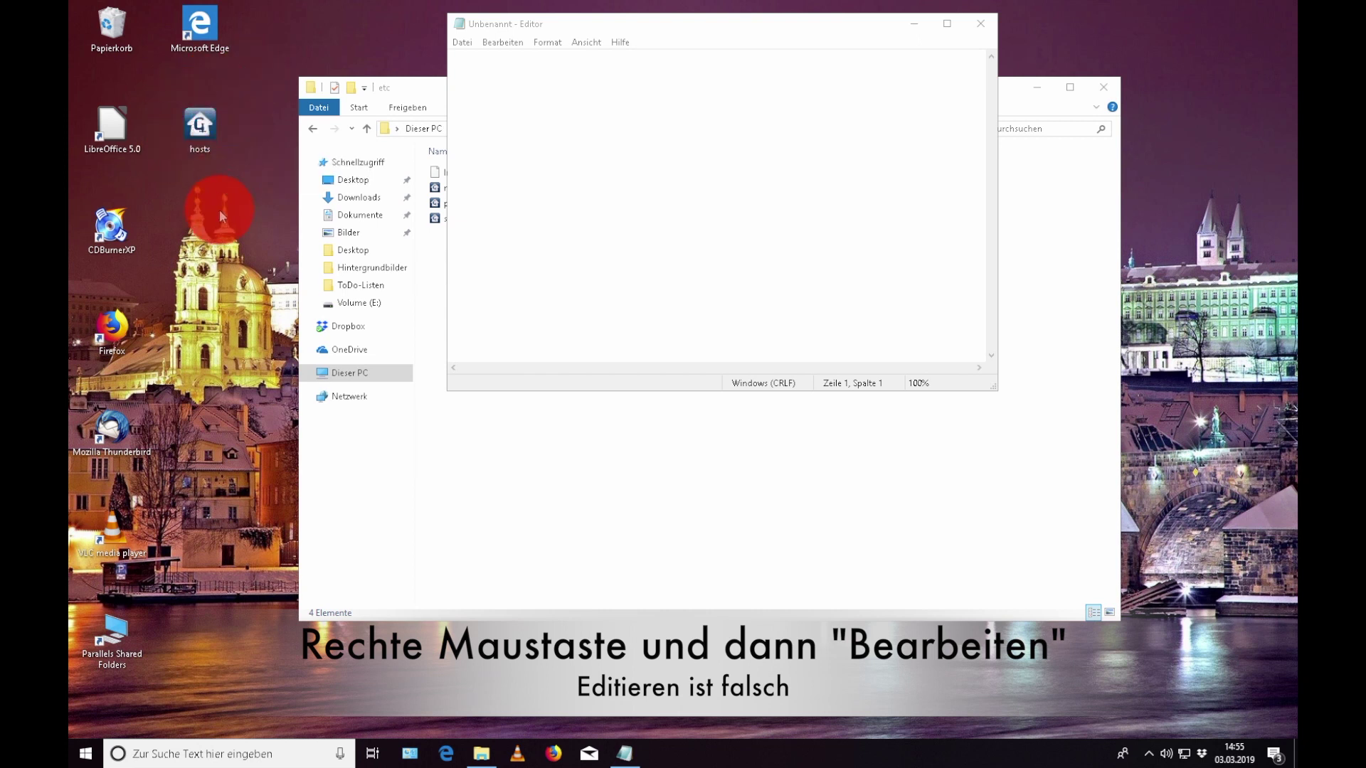
# - Open the hosts file from the desktop in the empty Editor window and maximize the window
pyautogui.moveTo(193, 122); pyautogui.dragTo(706, 150)
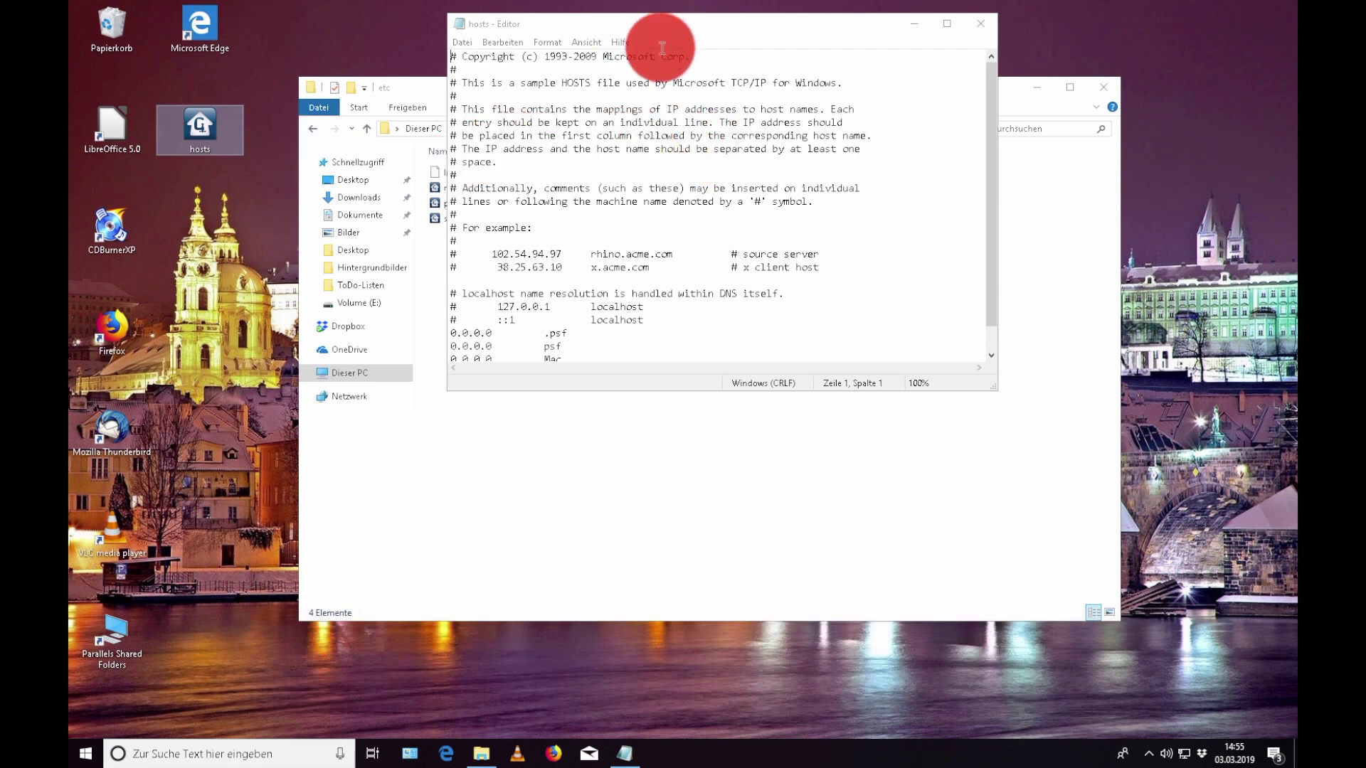
pyautogui.scroll(-1, 677, 213)
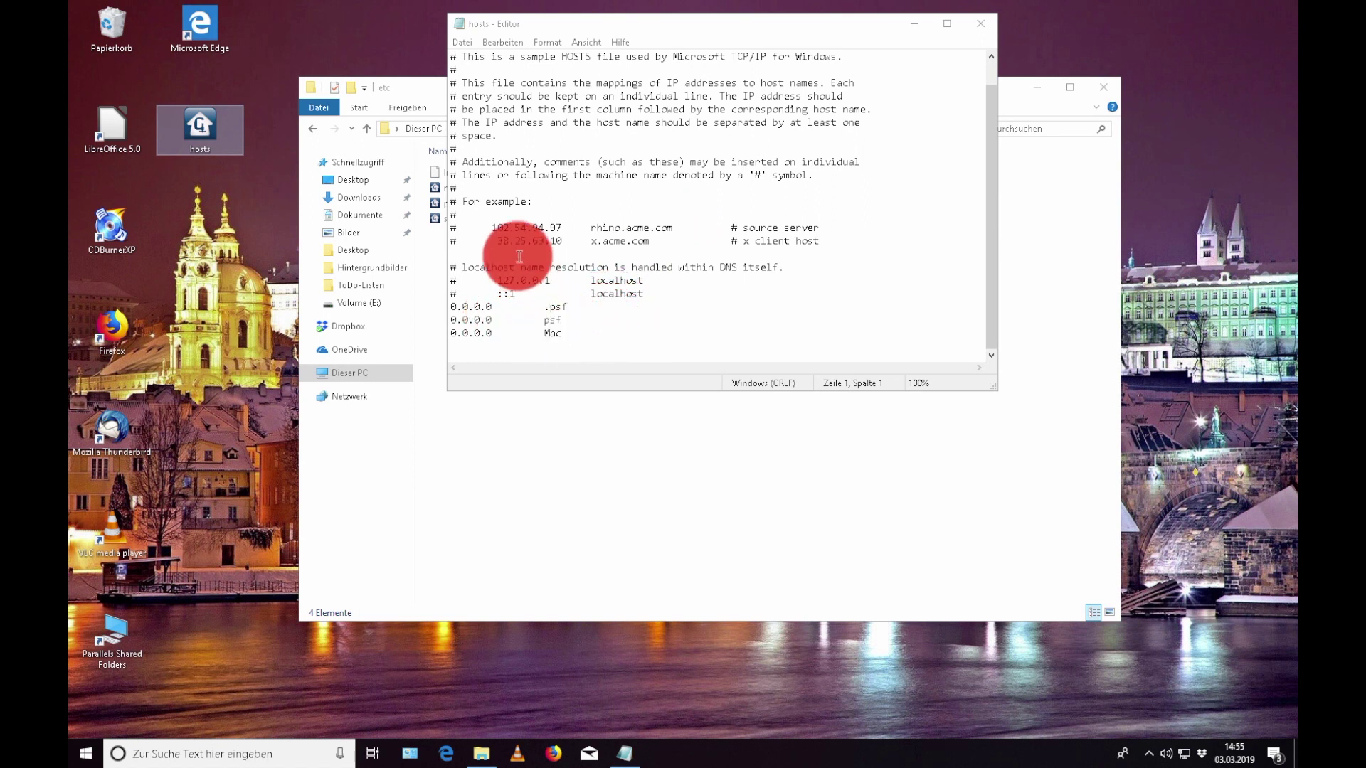
pyautogui.scroll(1, 473, 158)
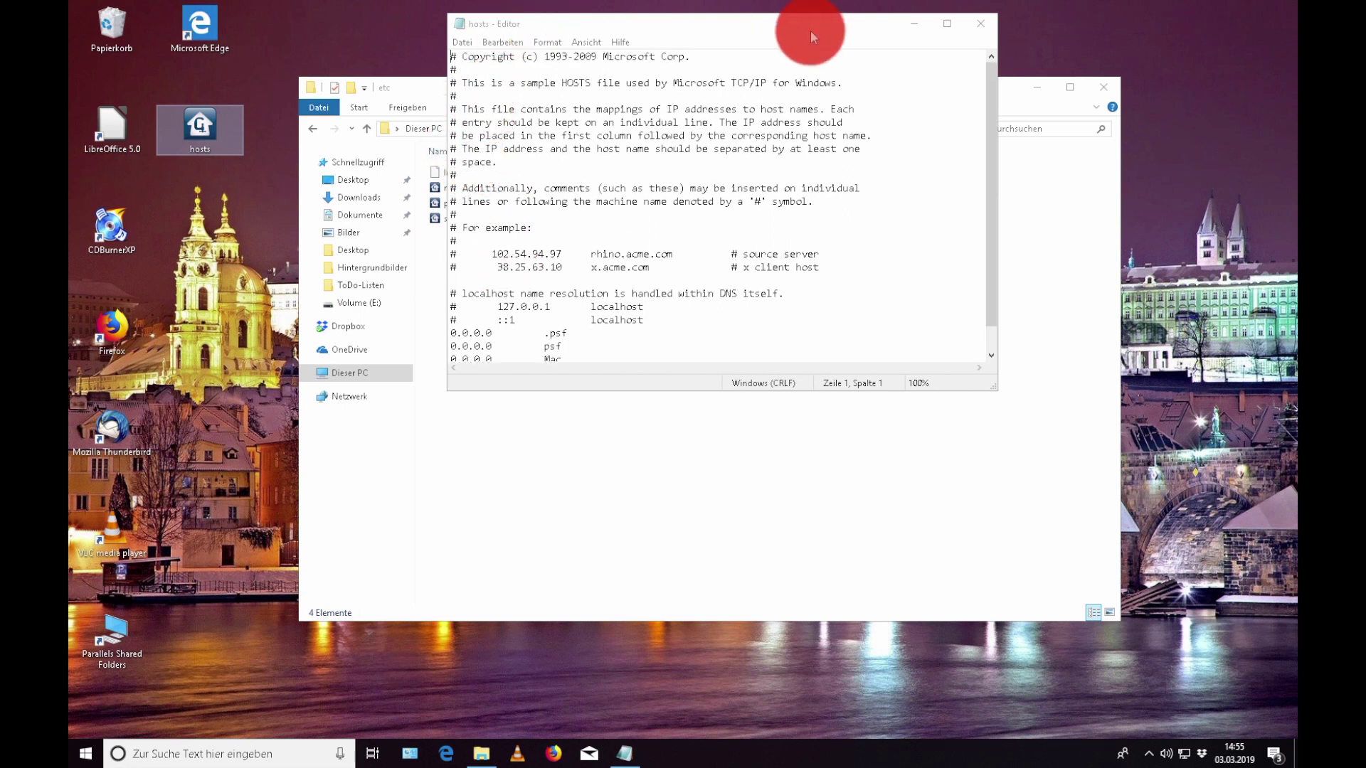
pyautogui.click(946, 26)
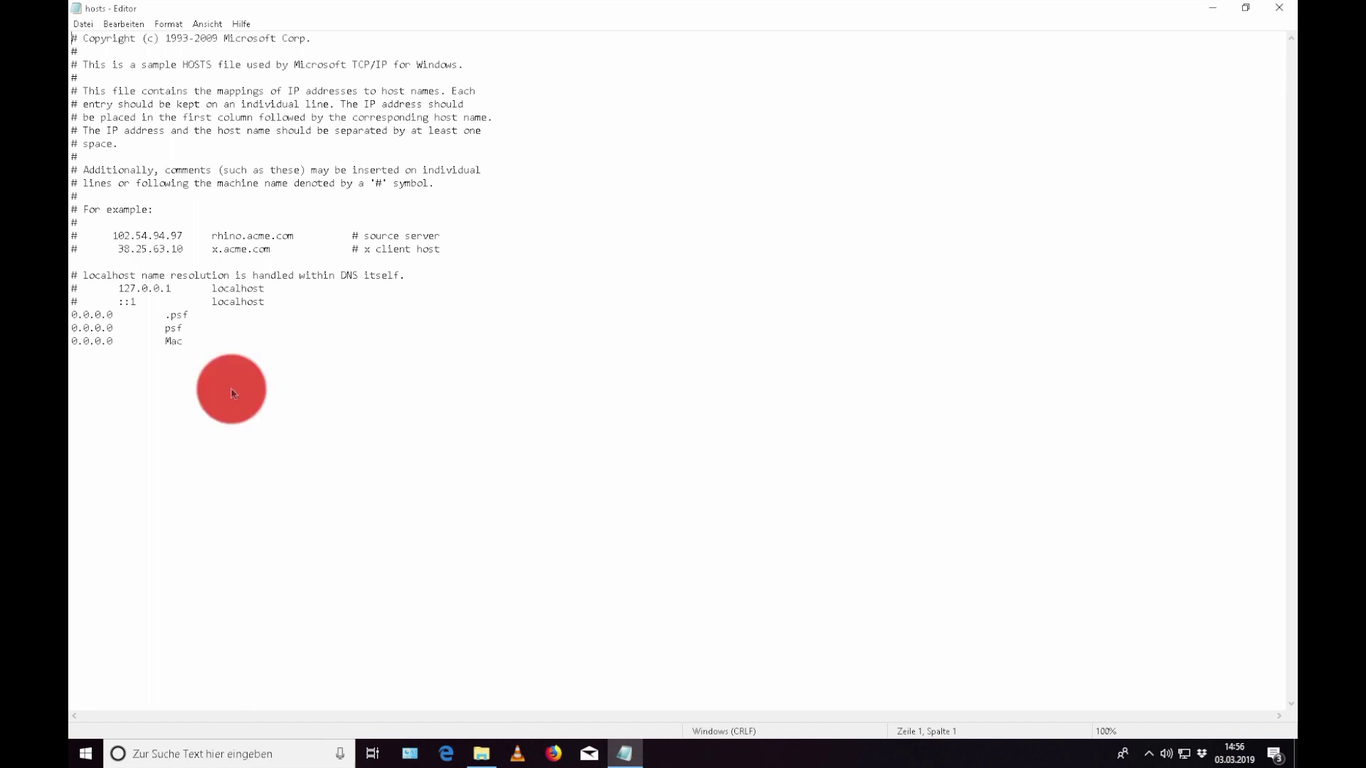
pyautogui.click(128, 370)
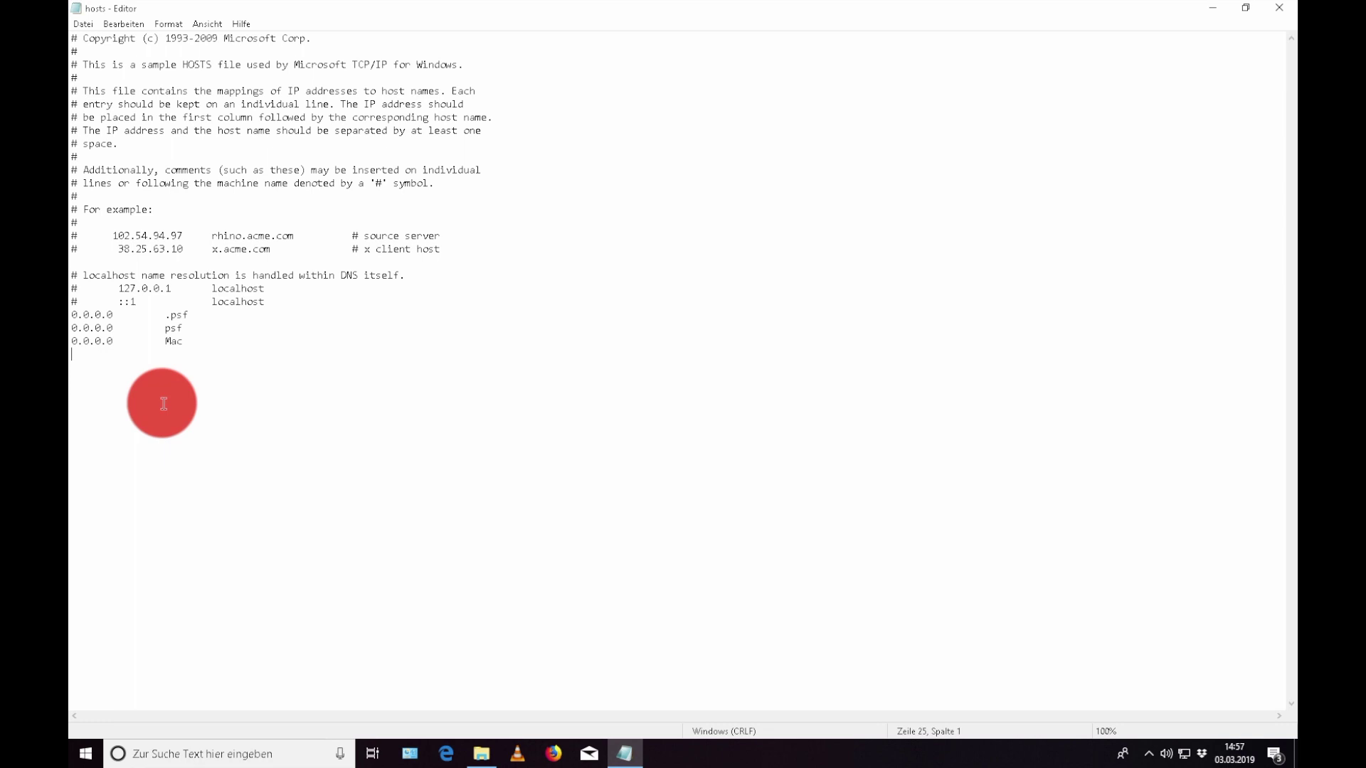
pyautogui.hotkey('ctrl', 'v')
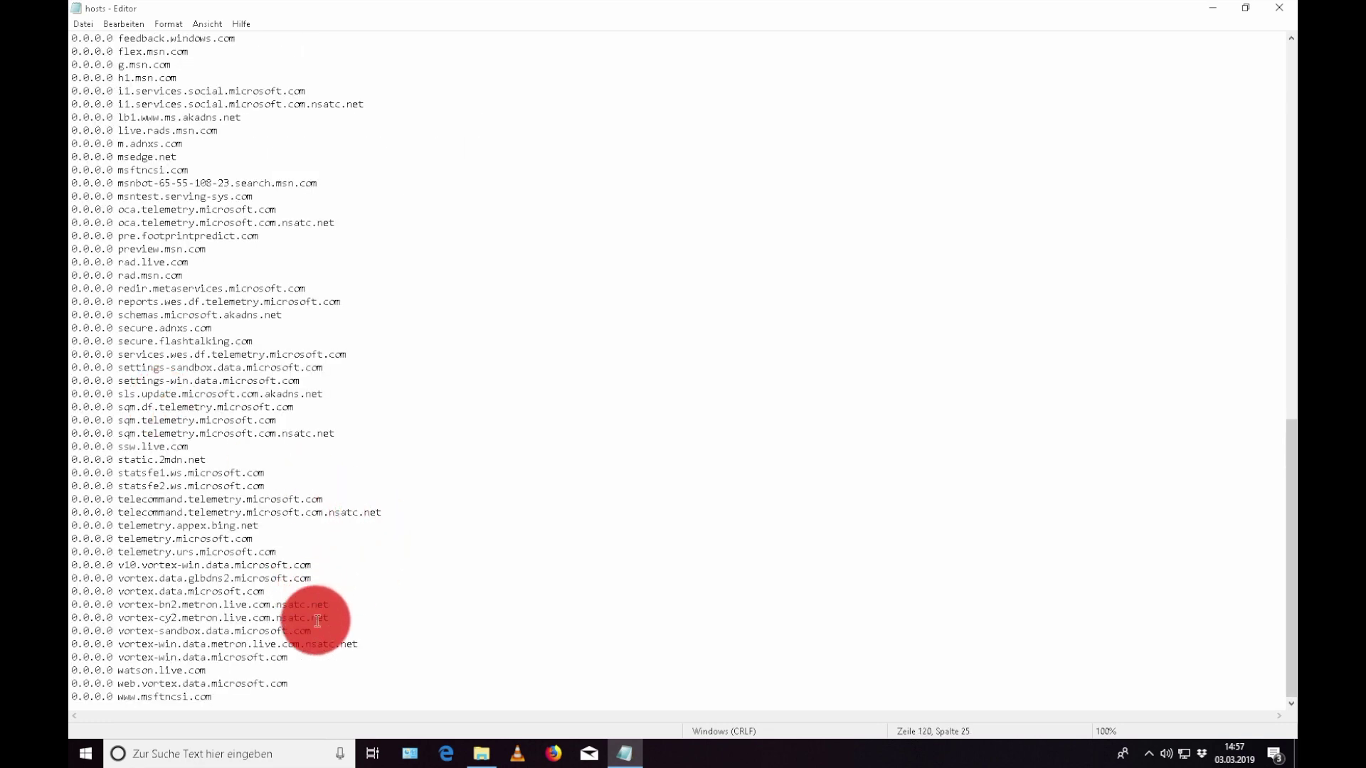
pyautogui.scroll(20, 317, 620)
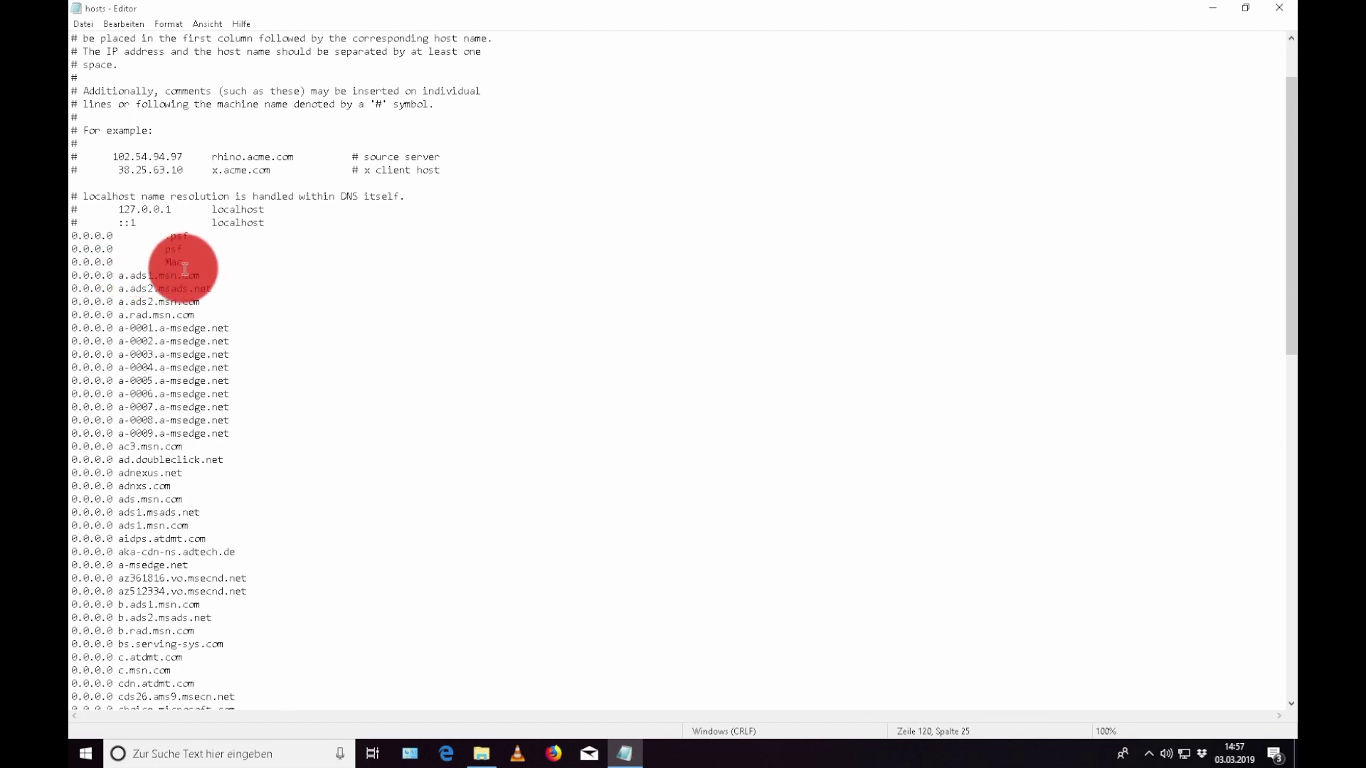
# - Review the pasted 0.0.0.0 server entries in the hosts file, including the a.rad.msn.com address
pyautogui.moveTo(71, 275); pyautogui.dragTo(142, 341)
pyautogui.moveTo(231, 477); pyautogui.dragTo(207, 711)
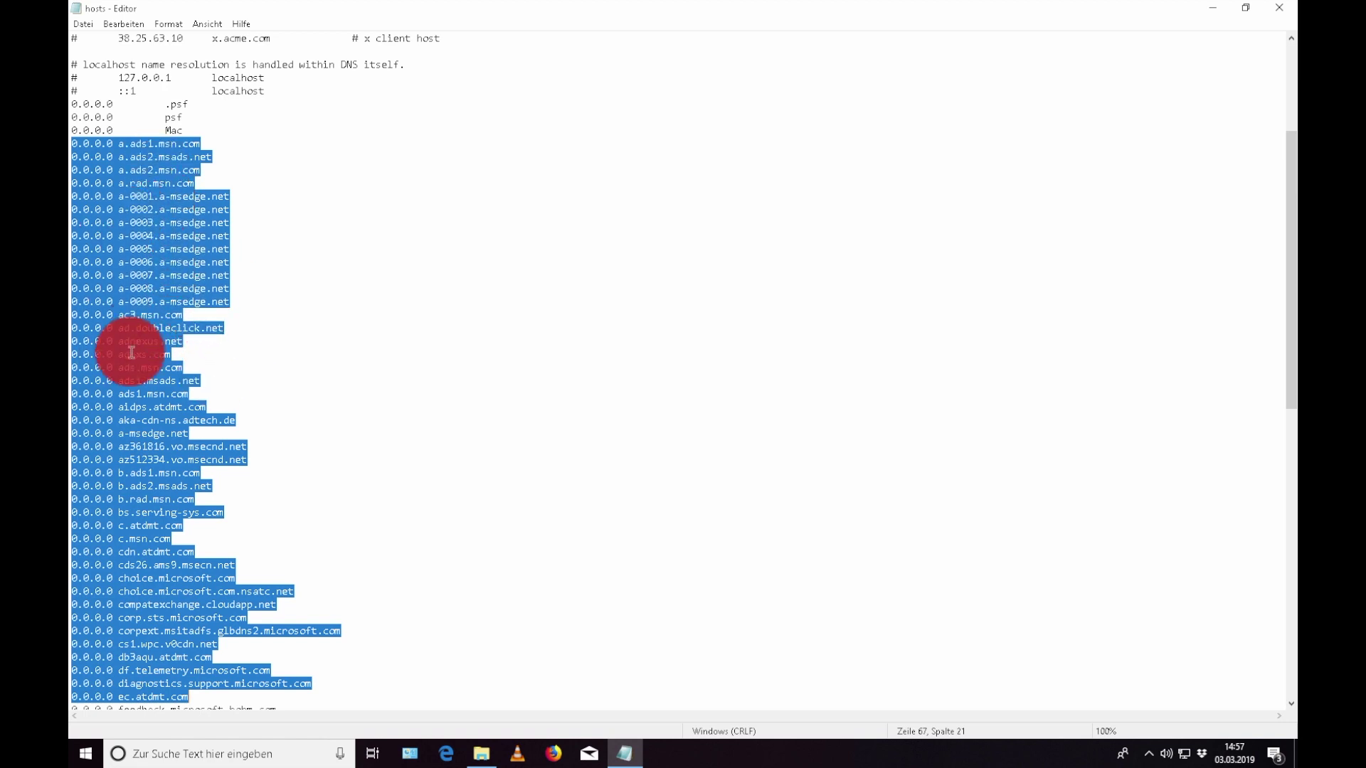
pyautogui.scroll(-2, 156, 372)
pyautogui.scroll(-6, 157, 372)
pyautogui.scroll(-10, 160, 372)
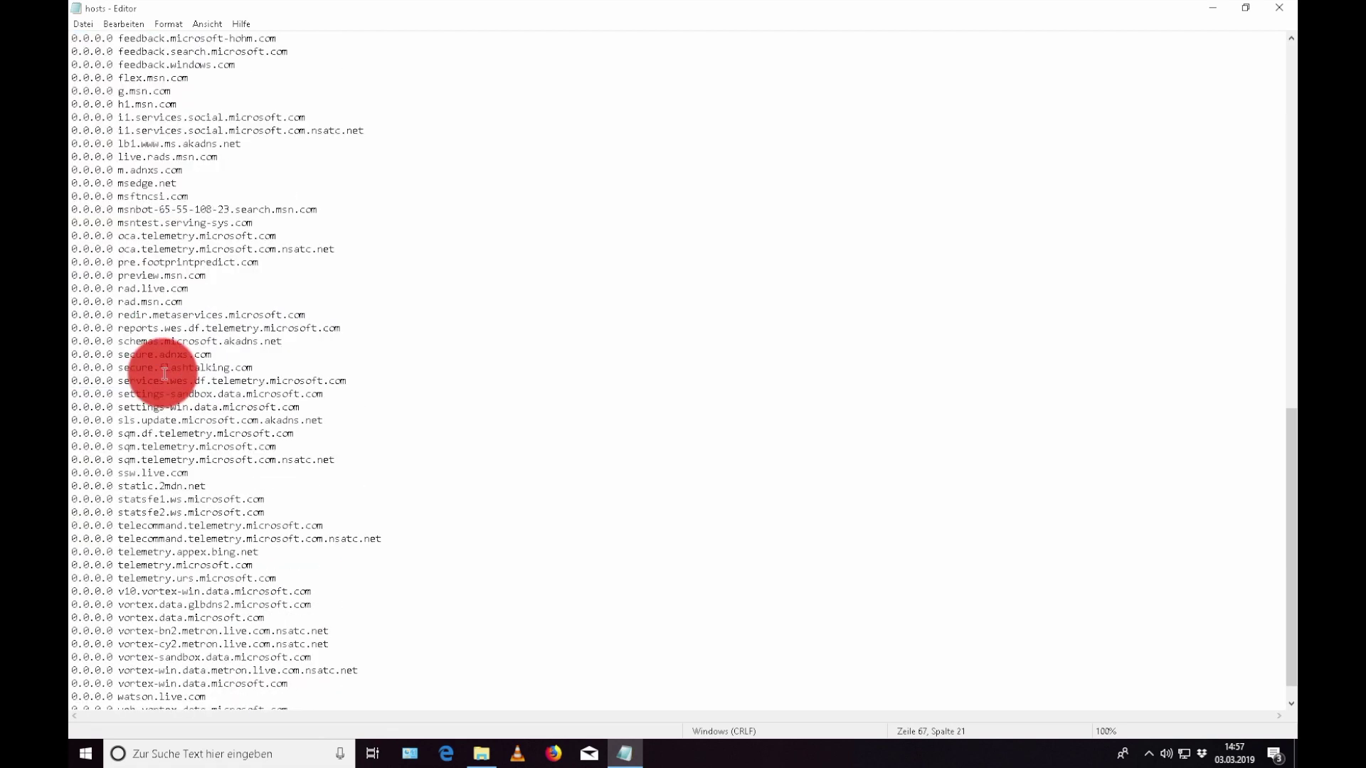
pyautogui.scroll(20, 174, 372)
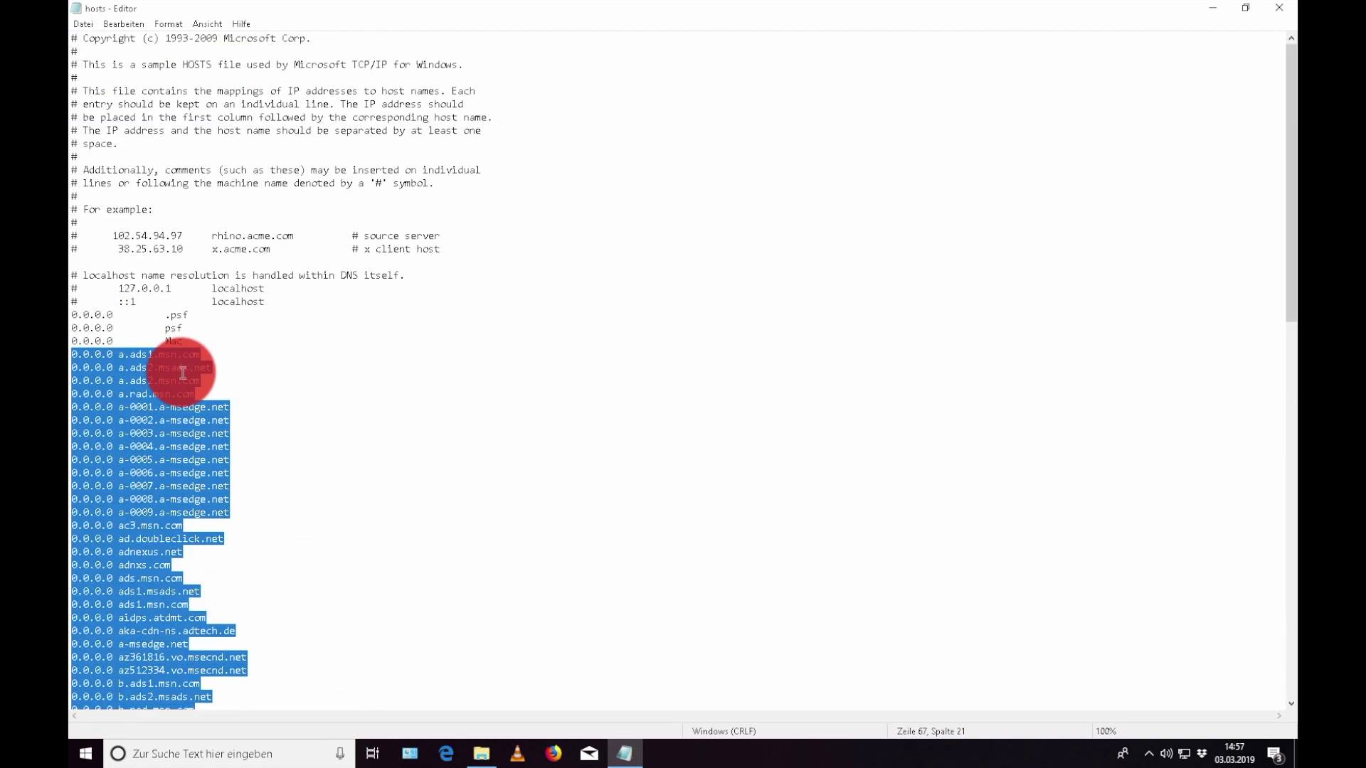
pyautogui.click(259, 369)
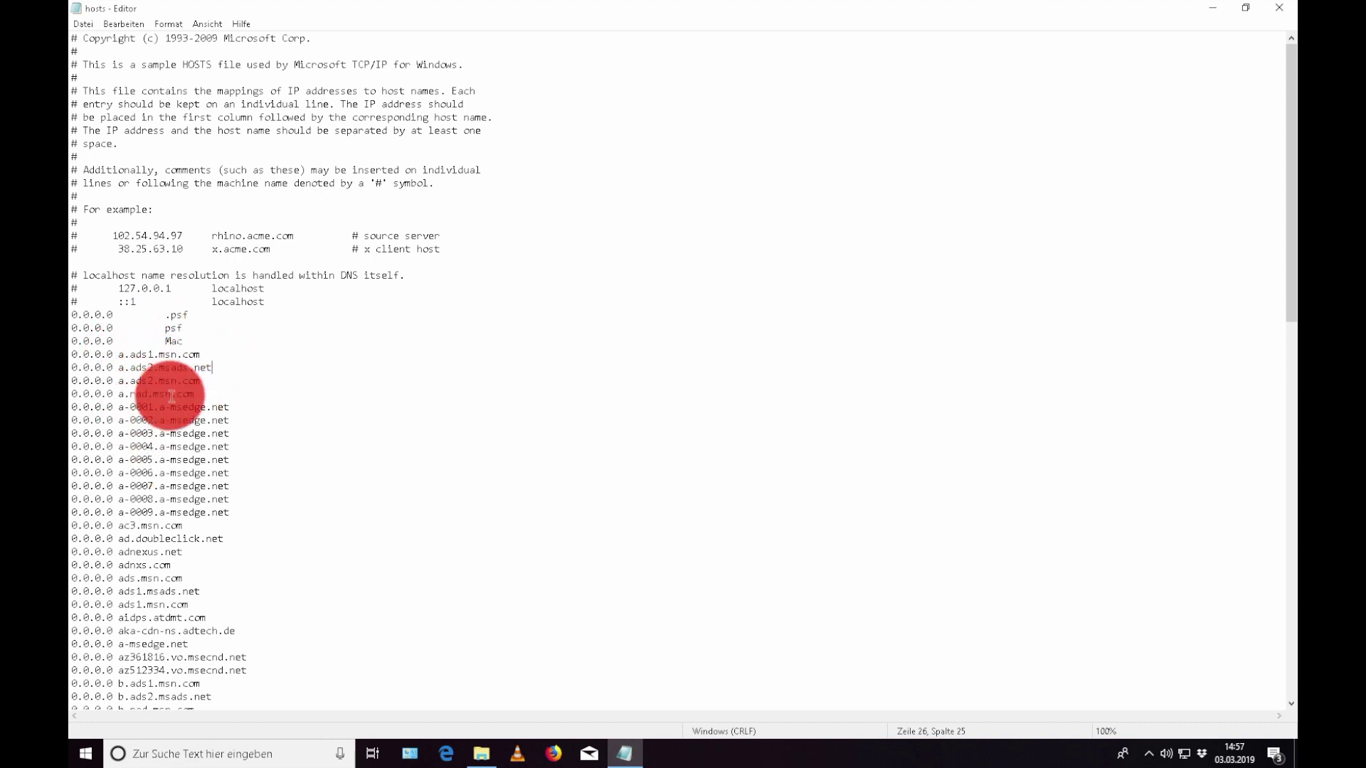
pyautogui.moveTo(118, 390); pyautogui.dragTo(193, 389)
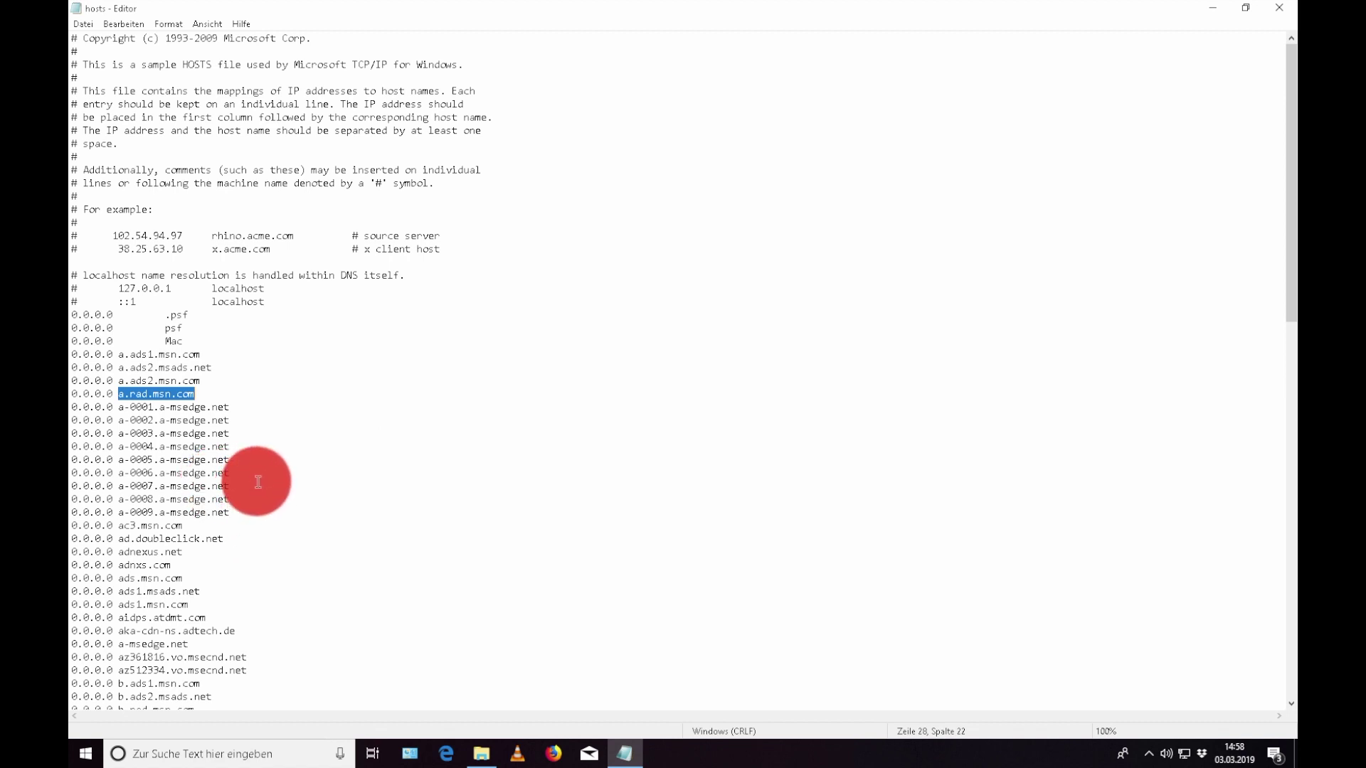
pyautogui.click(311, 477)
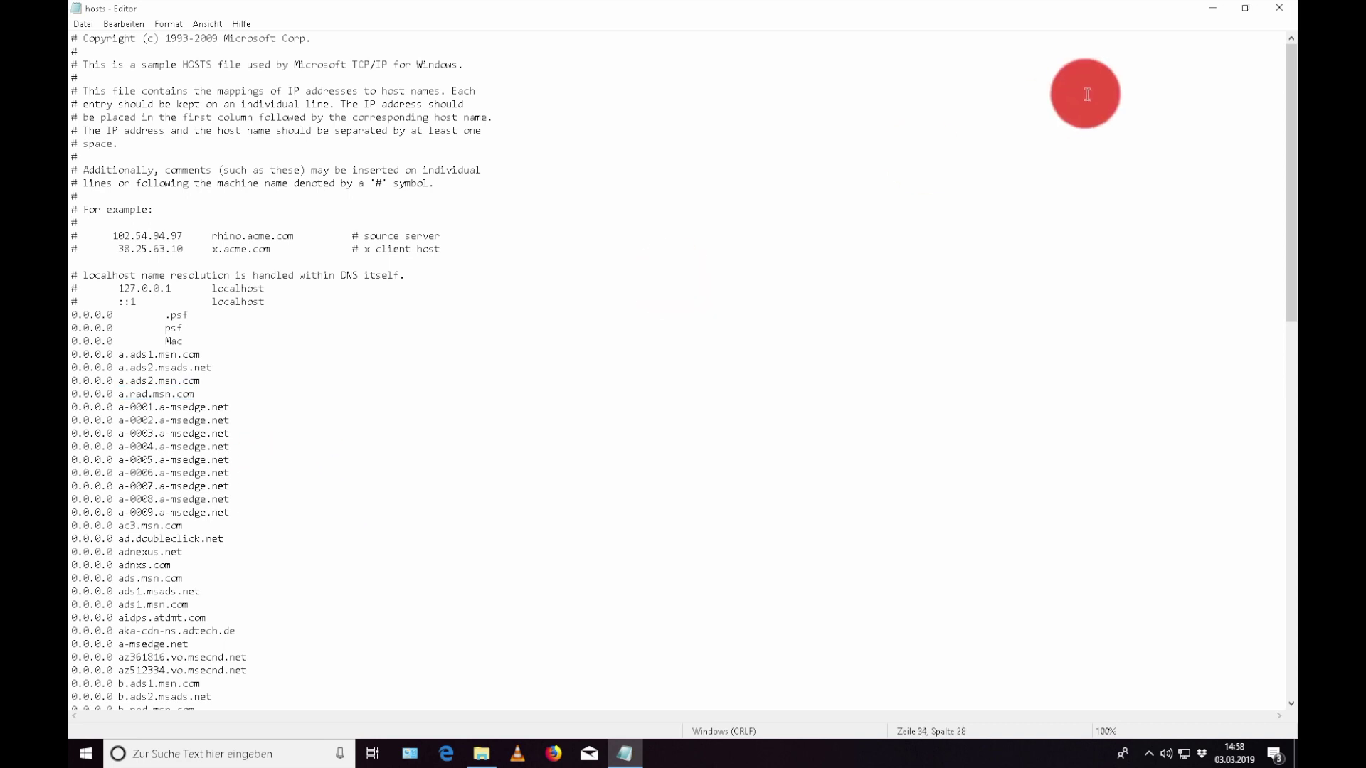
# - Save the edited hosts file and close the Editor
pyautogui.click(84, 25)
pyautogui.click(107, 73)
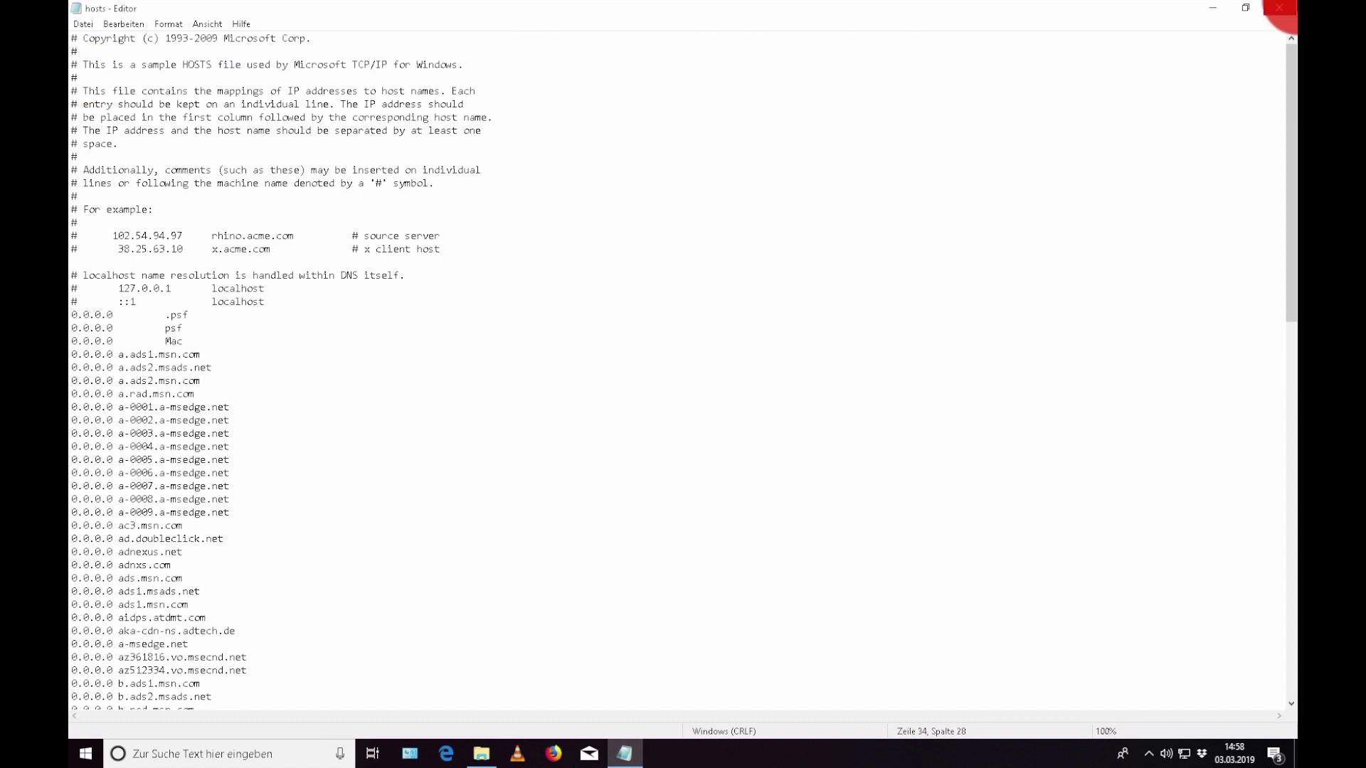
pyautogui.click(1279, 7)
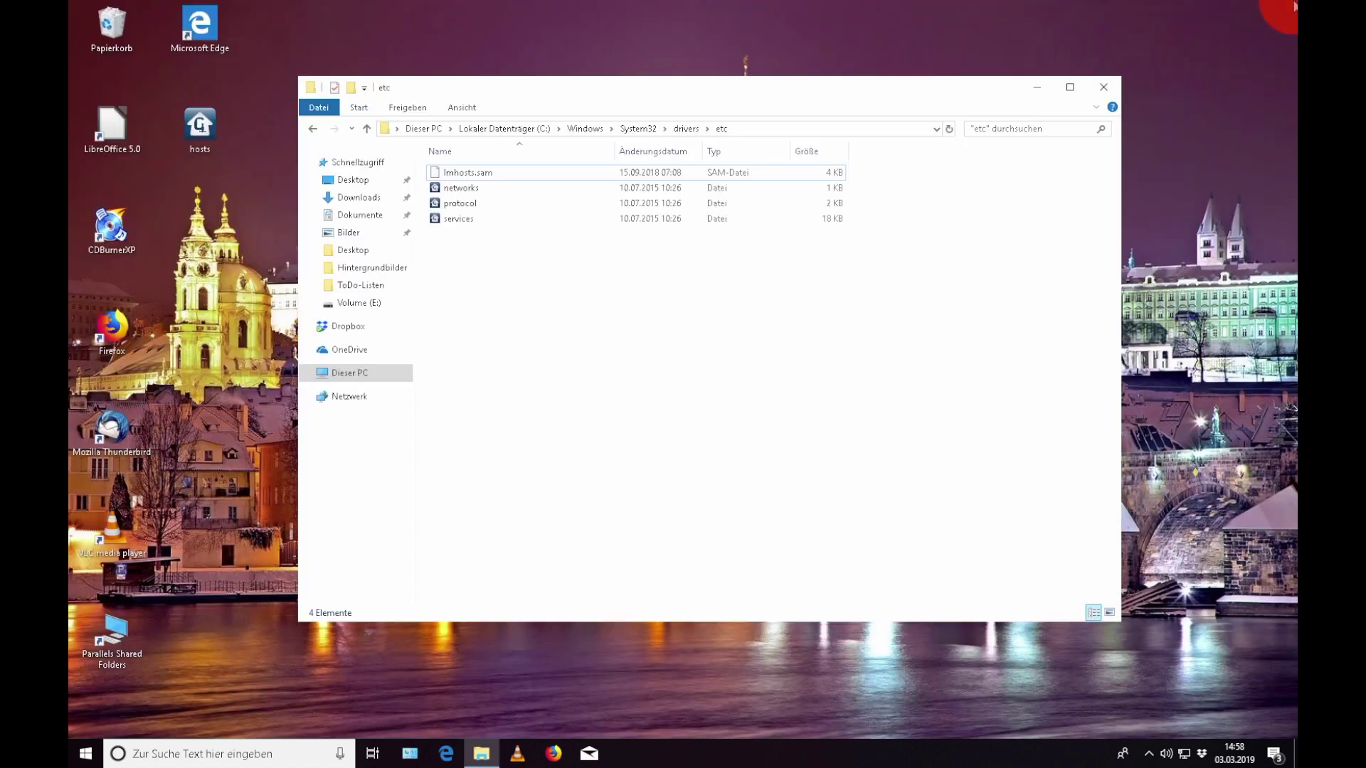
# - Move the hosts file from the desktop back into the etc folder with administrator permission, and close the Explorer window
pyautogui.click(209, 145)
pyautogui.moveTo(210, 144); pyautogui.dragTo(563, 338)
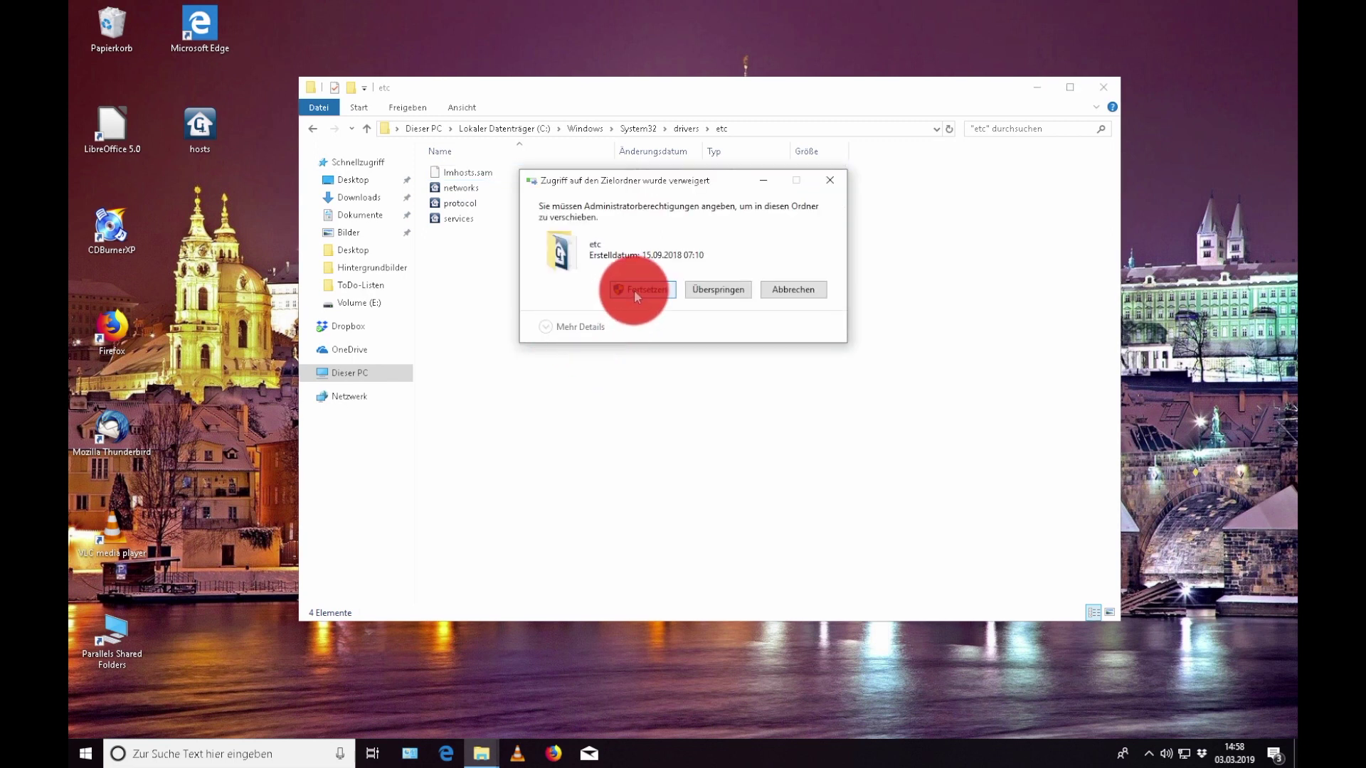
pyautogui.click(634, 289)
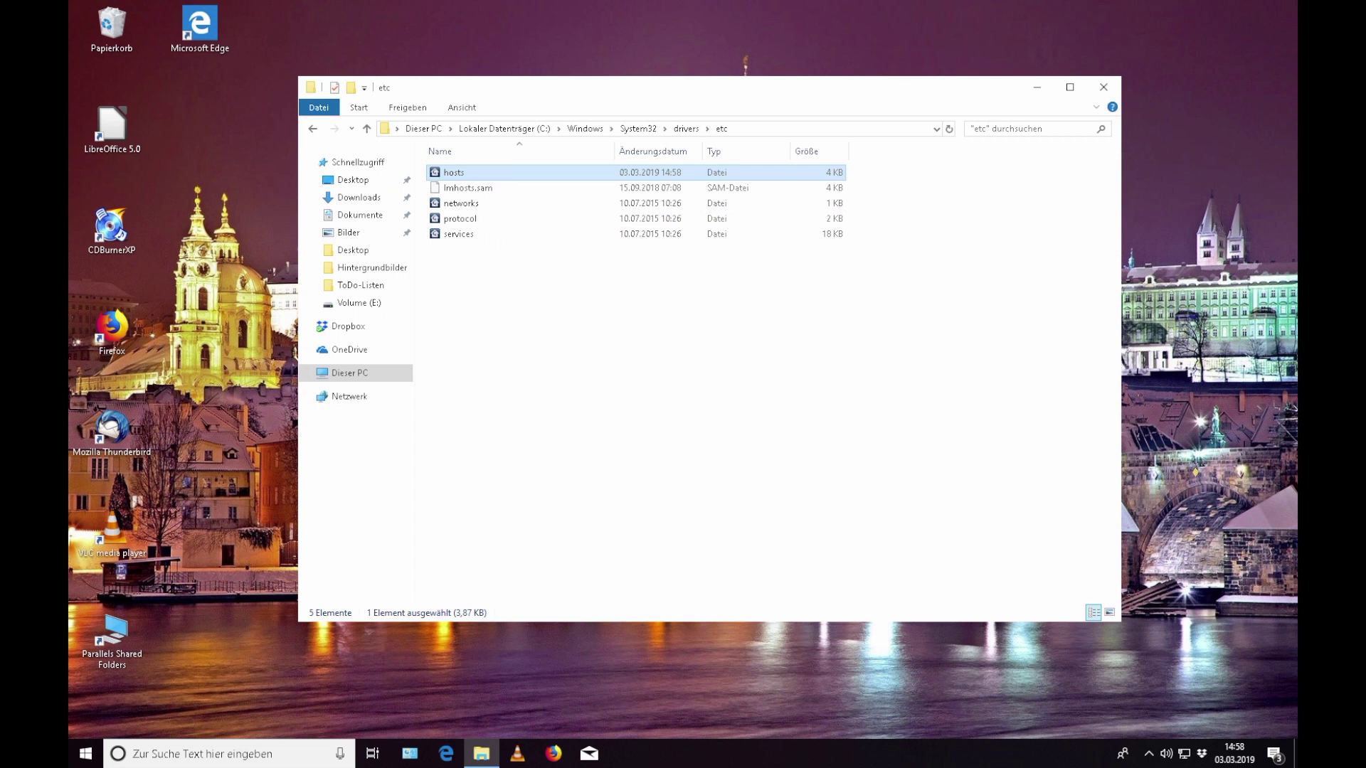
pyautogui.hotkey('alt', 'F4')
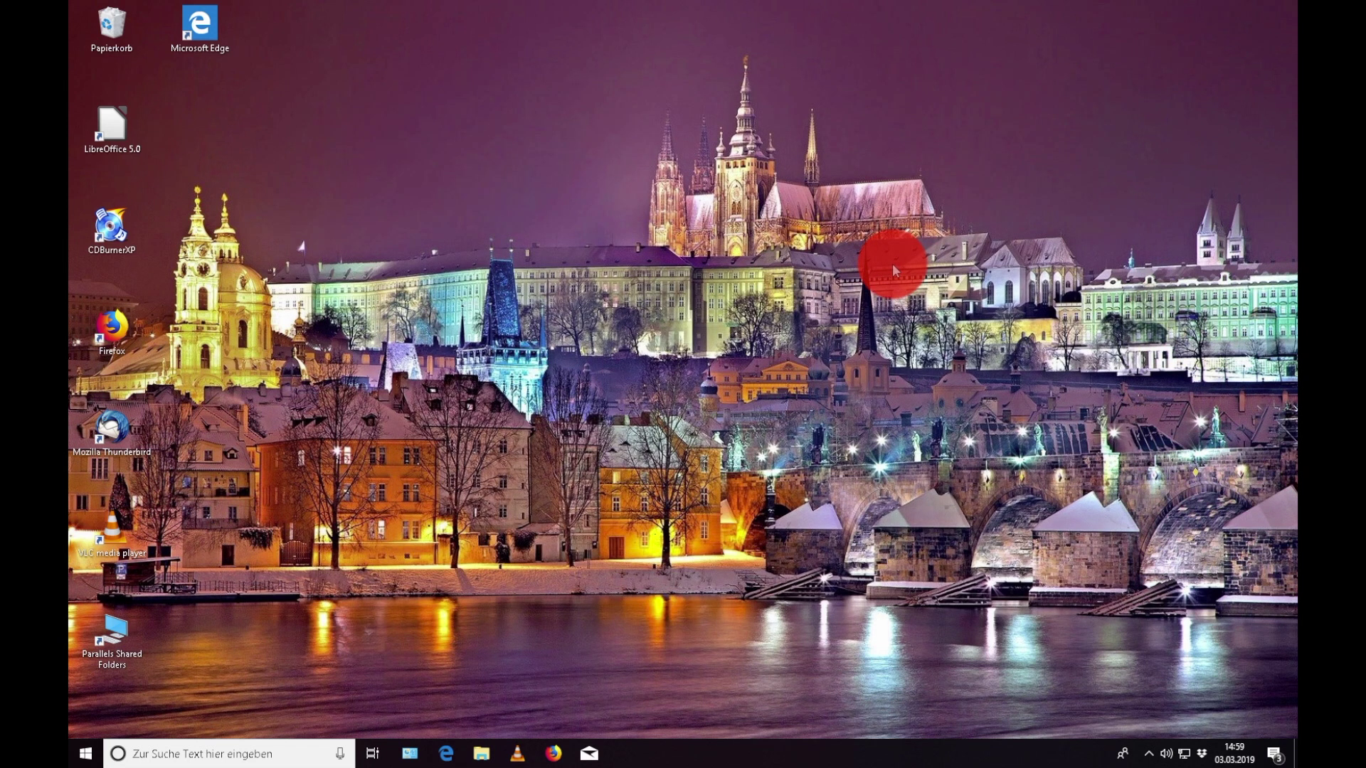